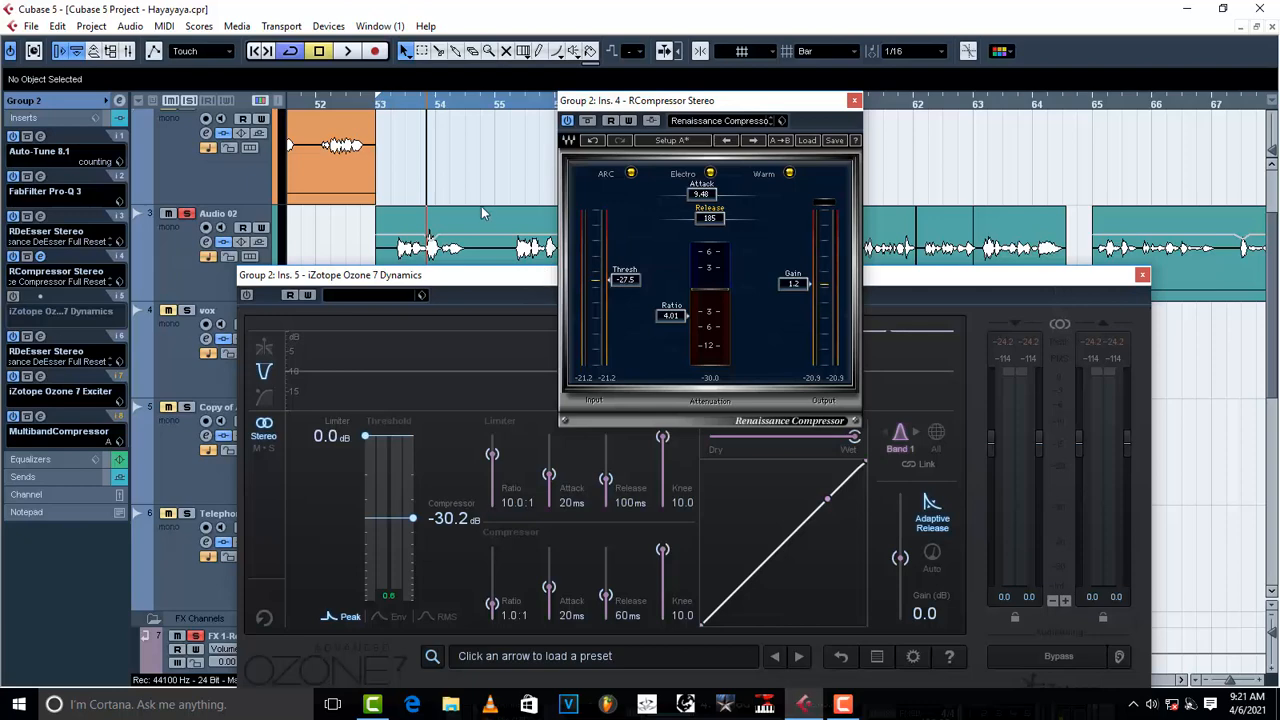
Switch off the RCompressor insert on Group 2 and audition the vocal from the start of bar 53 without it
{"action": "scroll", "coordinate": [485, 212], "scroll_direction": "down", "scroll_amount": 2}
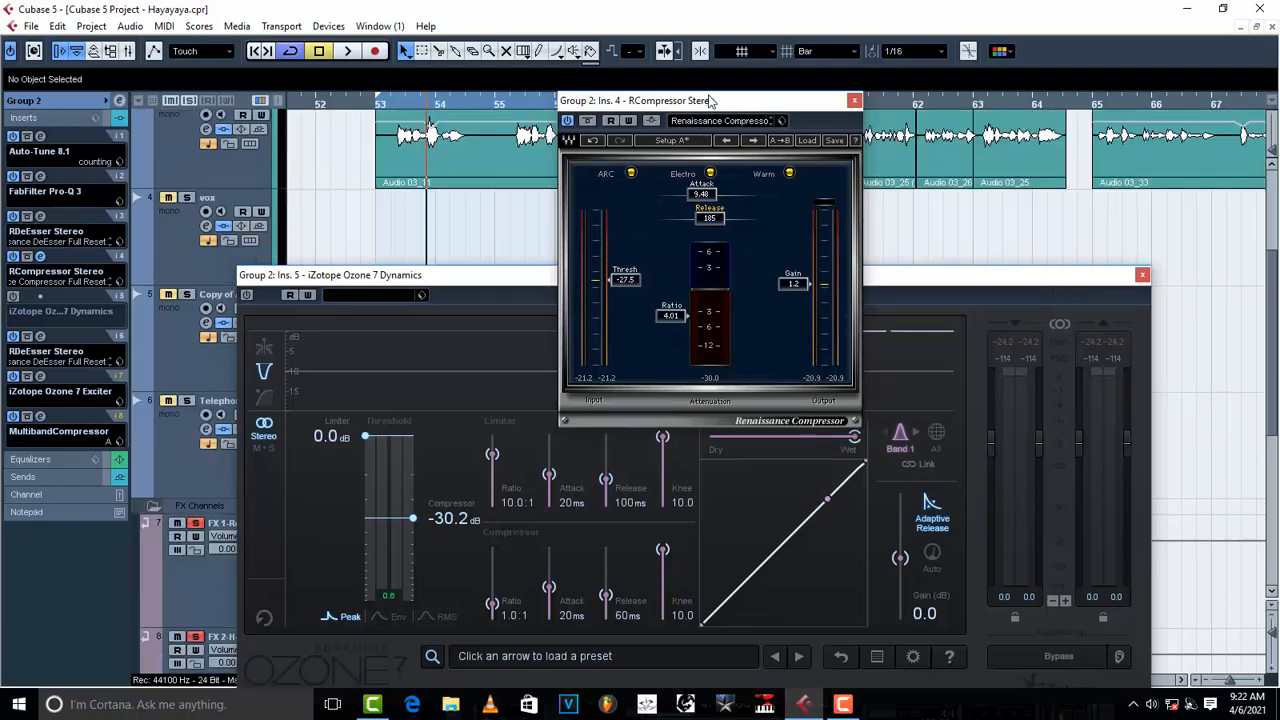
{"action": "left_click_drag", "start_coordinate": [710, 100], "coordinate": [702, 197]}
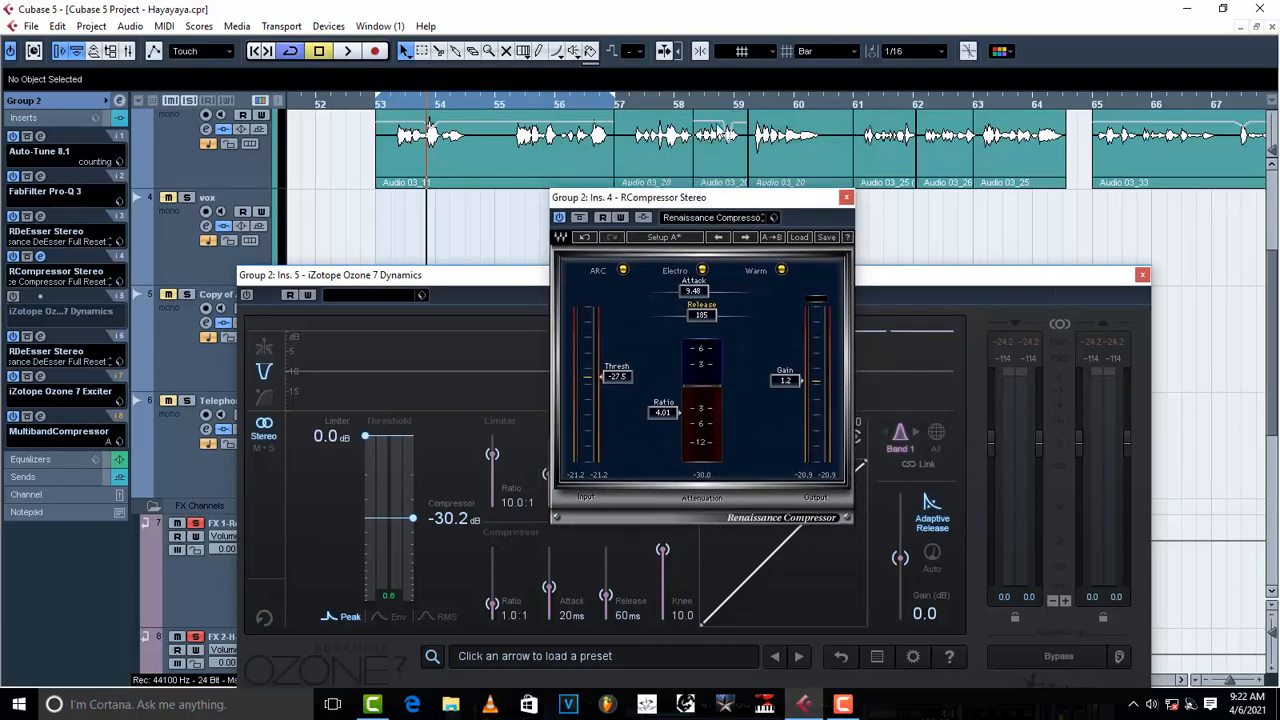
{"action": "left_click", "coordinate": [561, 218]}
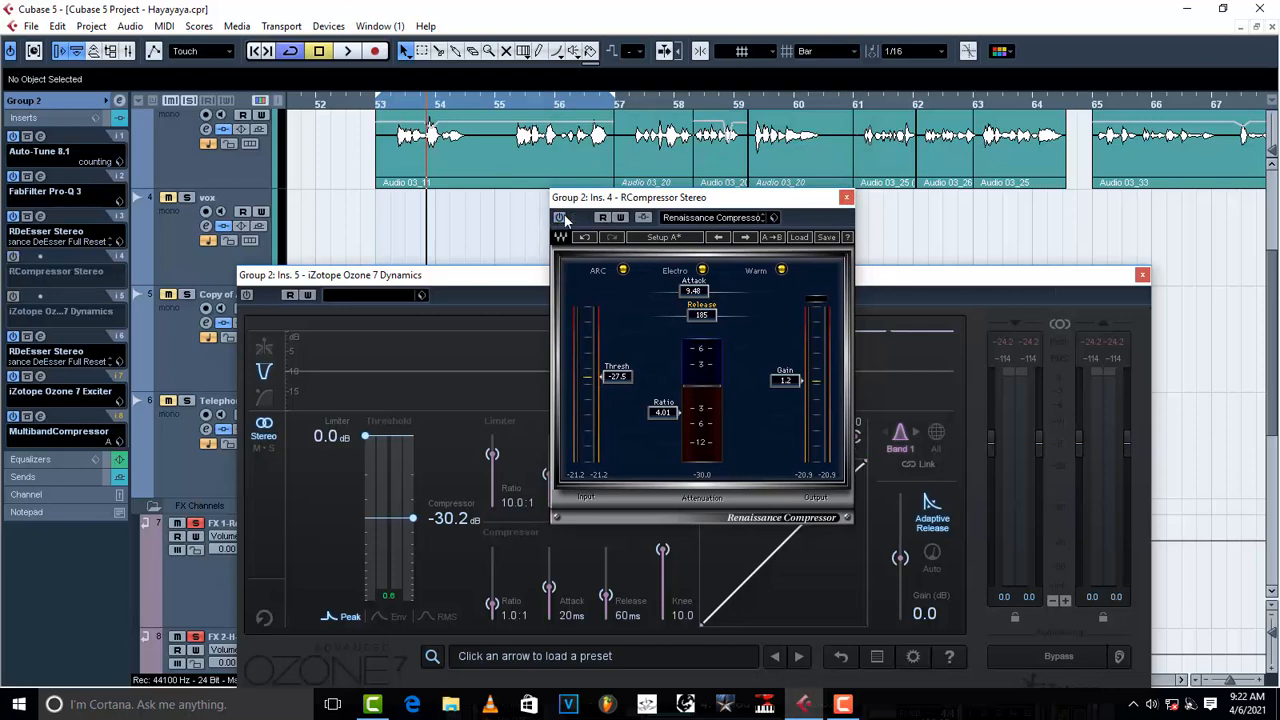
{"action": "left_click", "coordinate": [389, 104]}
{"action": "key", "text": "space"}
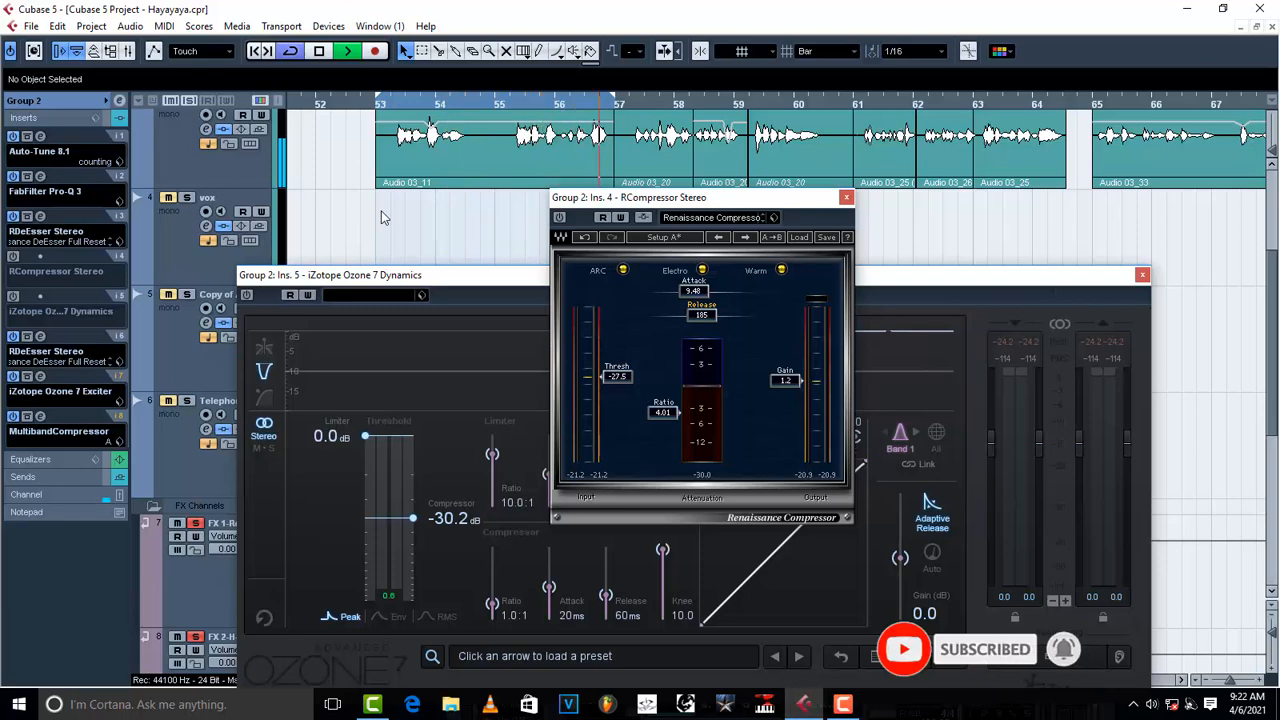
{"action": "key", "text": "space"}
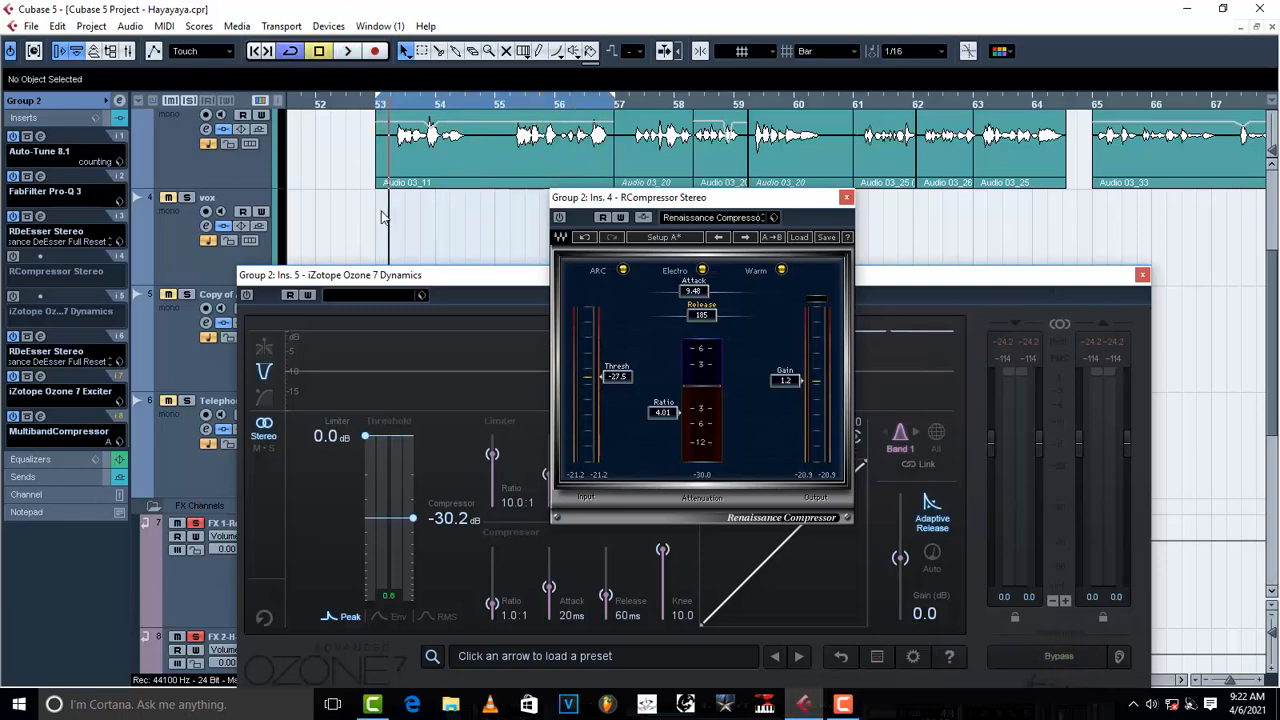
Enlarge the vocal waveform from bar 53 on the Audio 02 track in both width and height, and move the RCompressor window off it
{"action": "key", "text": "h"}
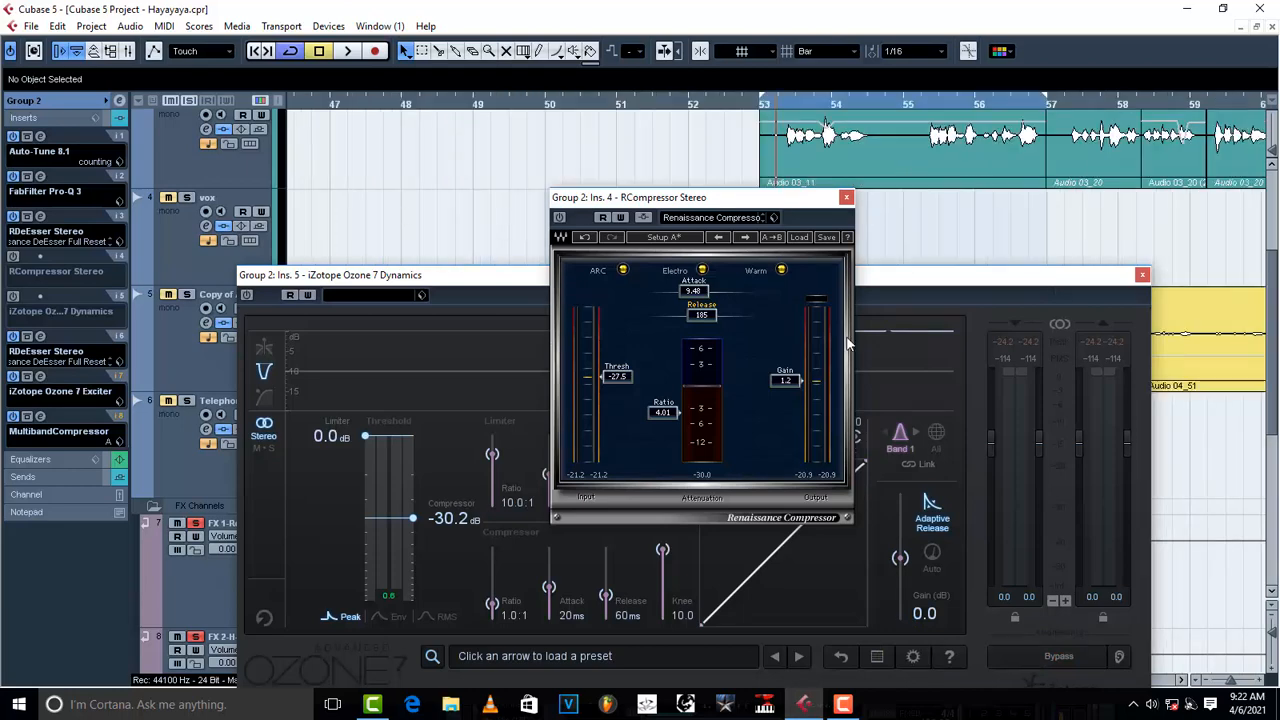
{"action": "key", "text": "g"}
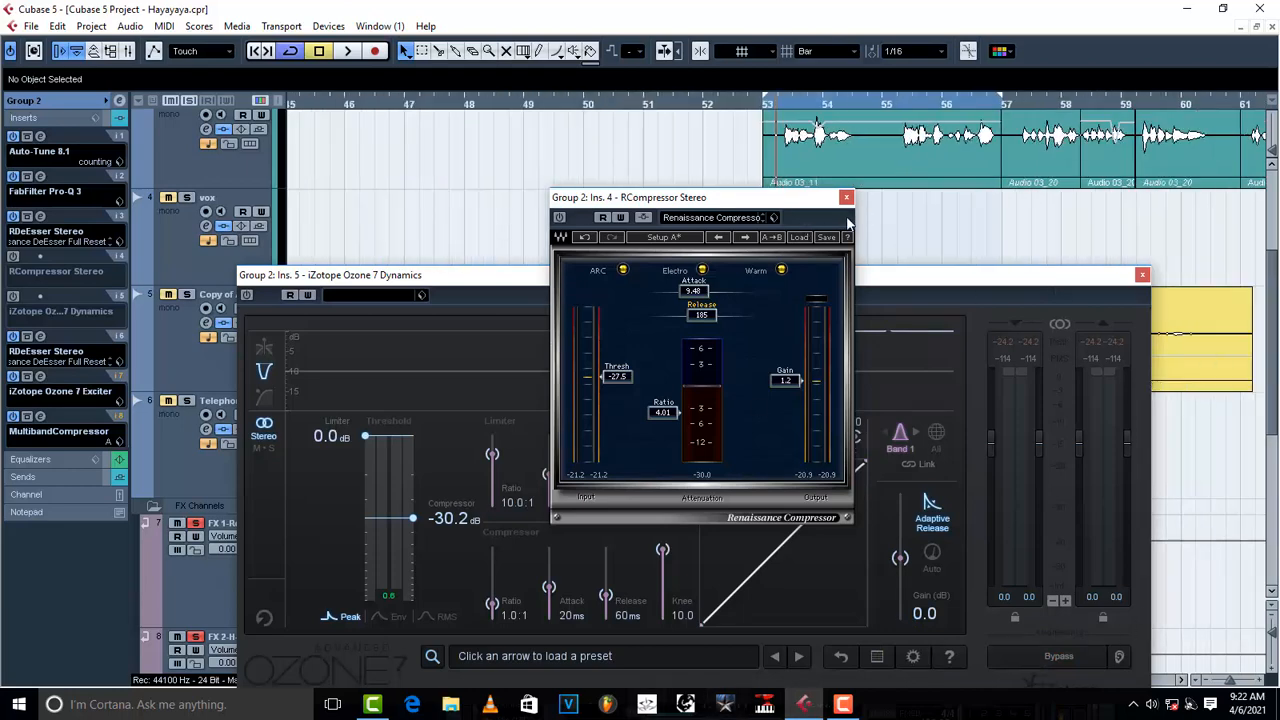
{"action": "key", "text": "h"}
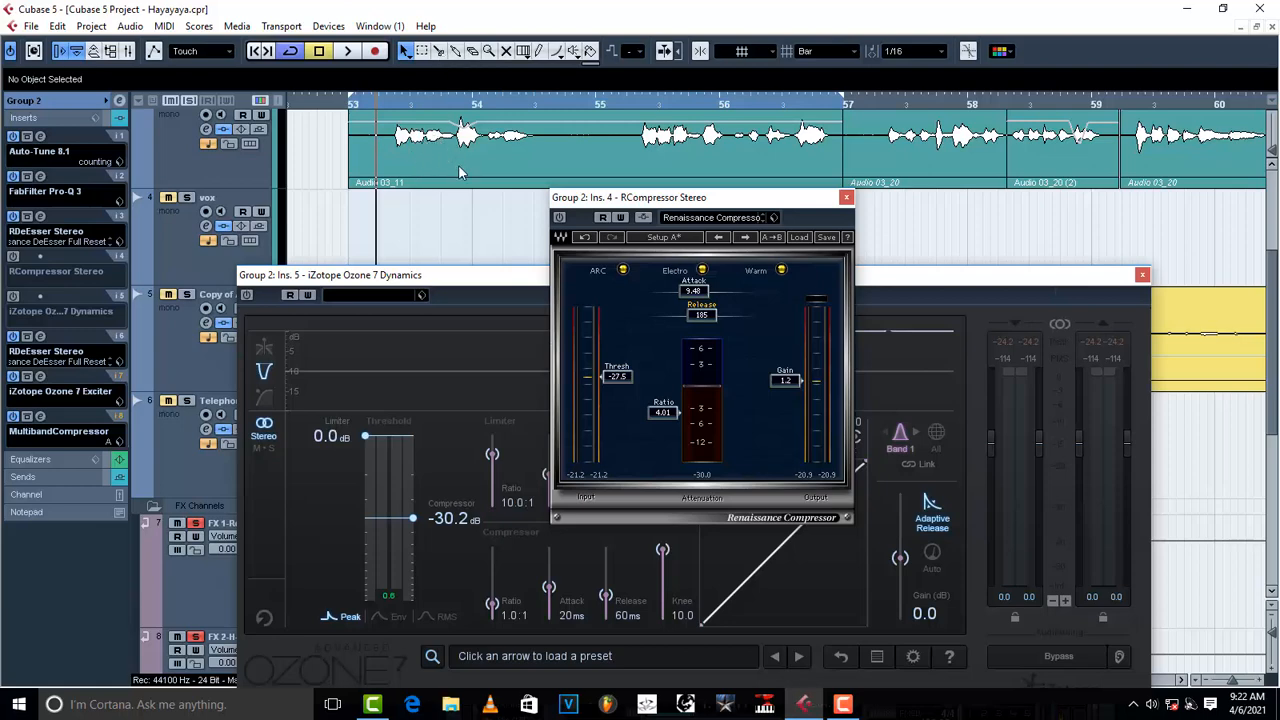
{"action": "left_click_drag", "start_coordinate": [268, 187], "coordinate": [268, 256]}
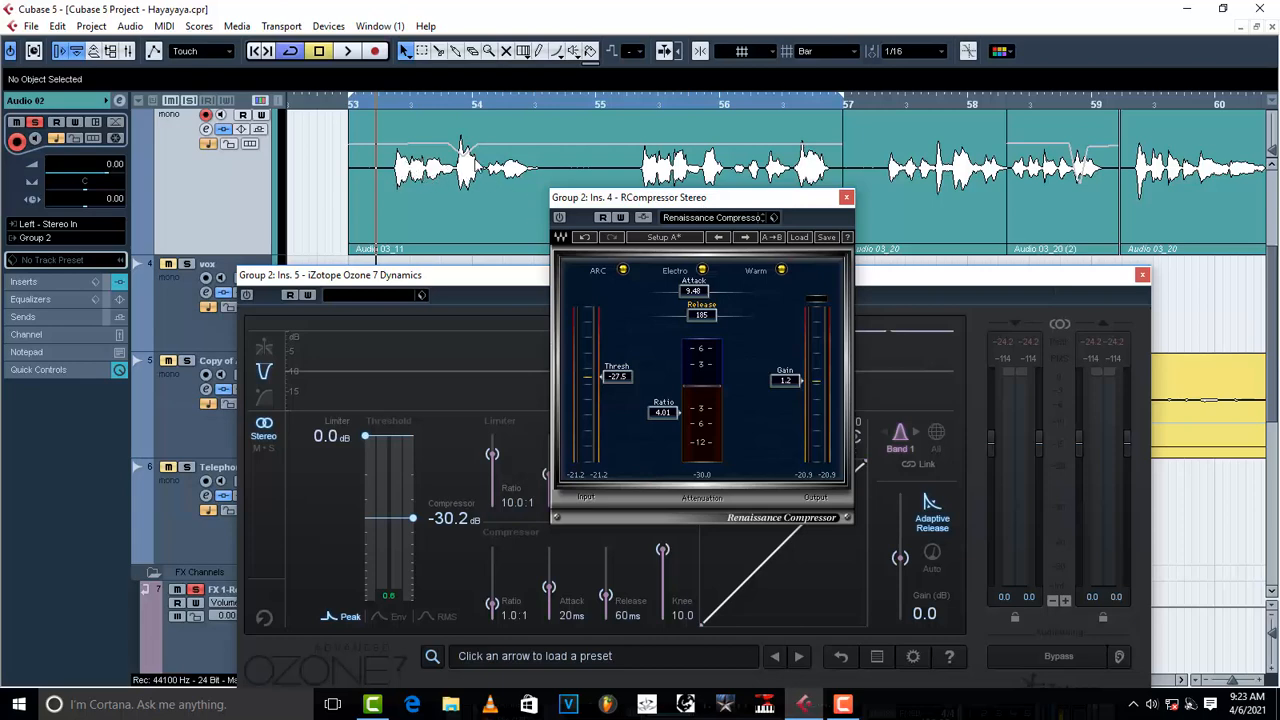
{"action": "left_click_drag", "start_coordinate": [758, 202], "coordinate": [660, 134]}
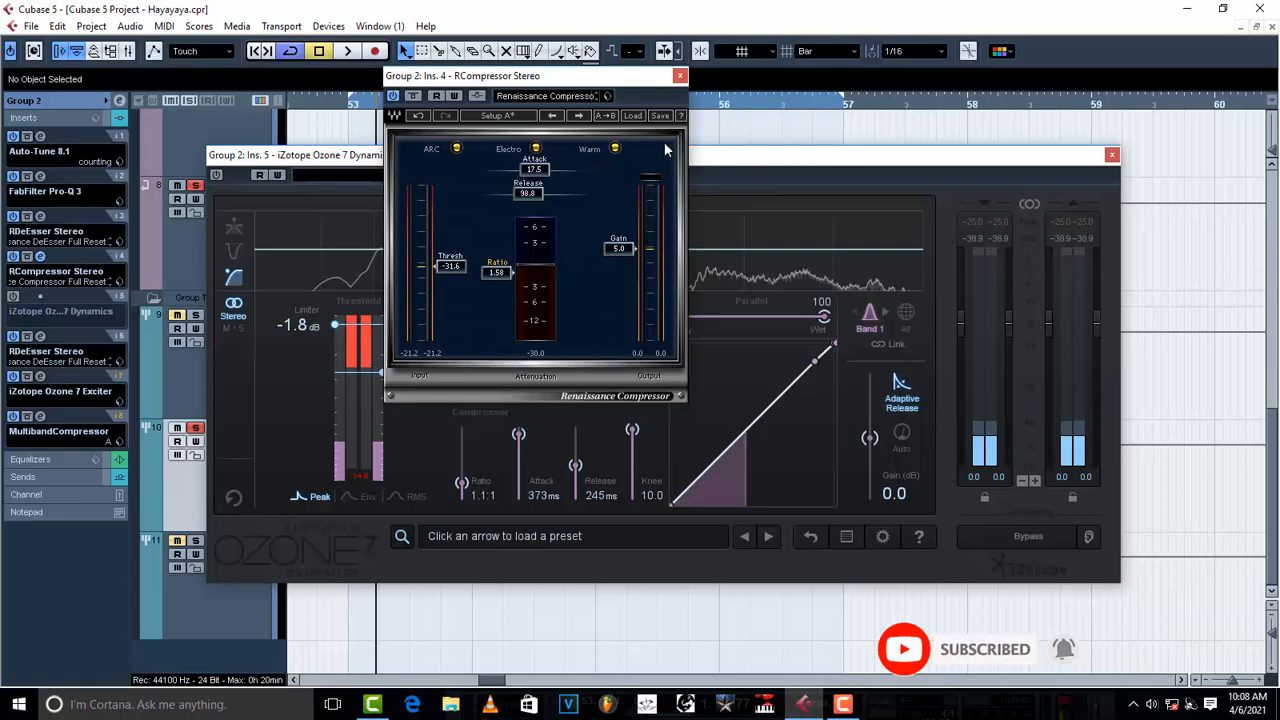
Audition the vocal from bar 53 in short passes while watching the RCompressor input level against the threshold at 0.0
{"action": "left_click", "coordinate": [742, 158]}
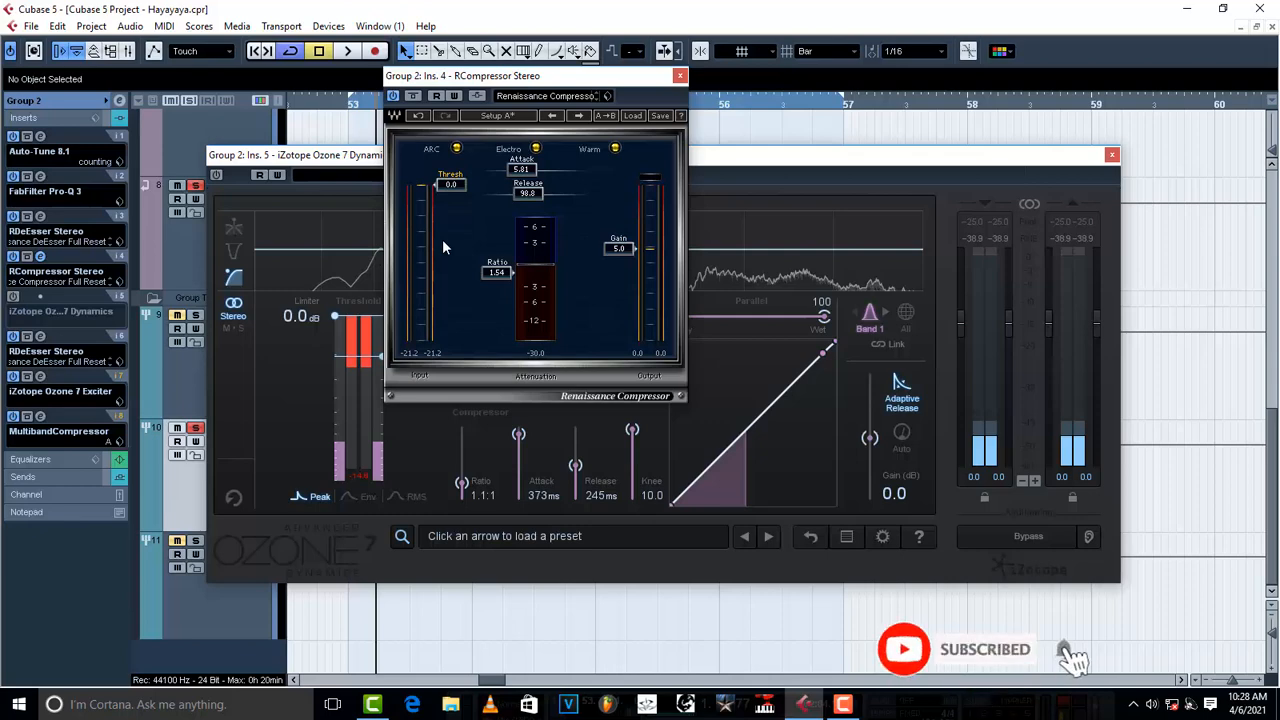
{"action": "key", "text": "space"}
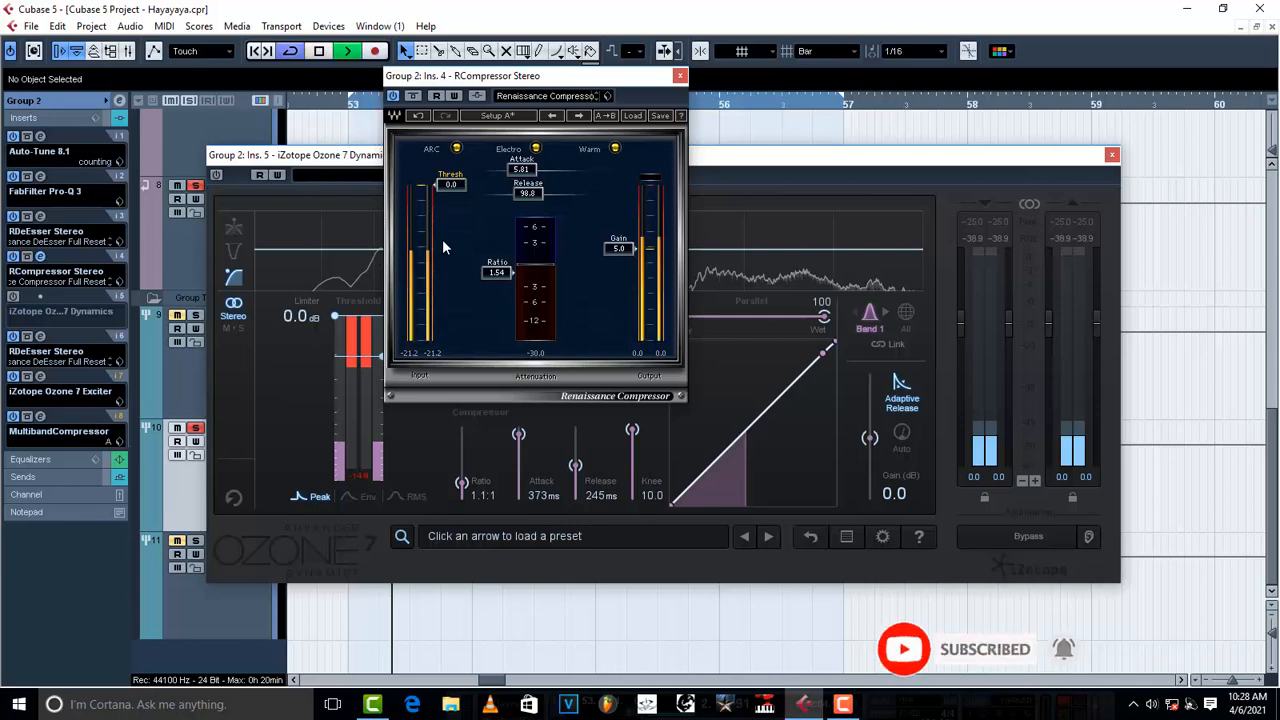
{"action": "key", "text": "space"}
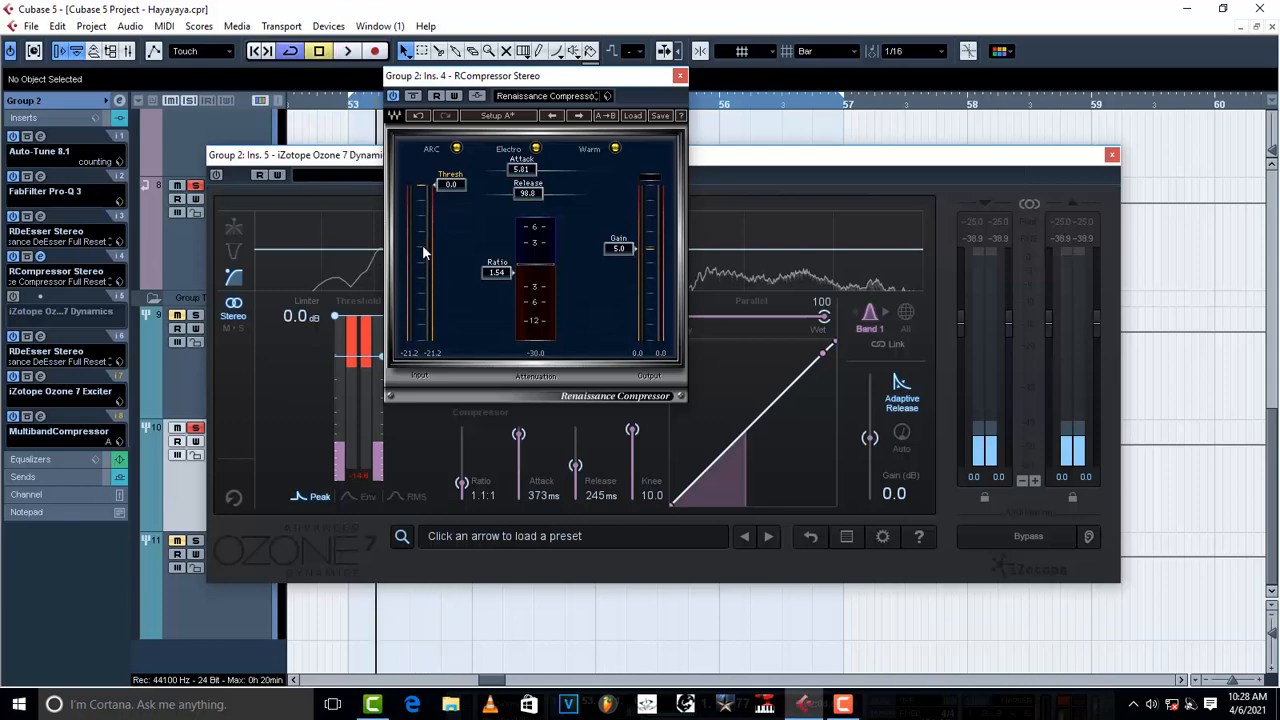
{"action": "key", "text": "space"}
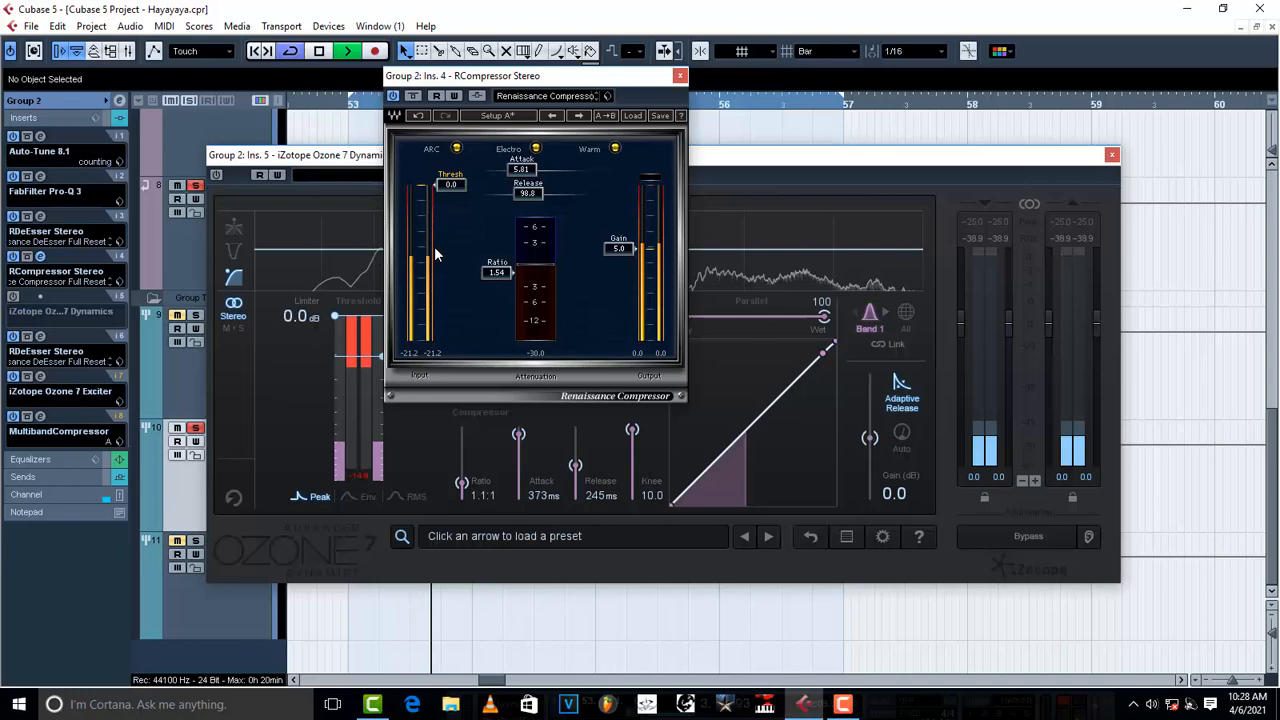
{"action": "key", "text": "space"}
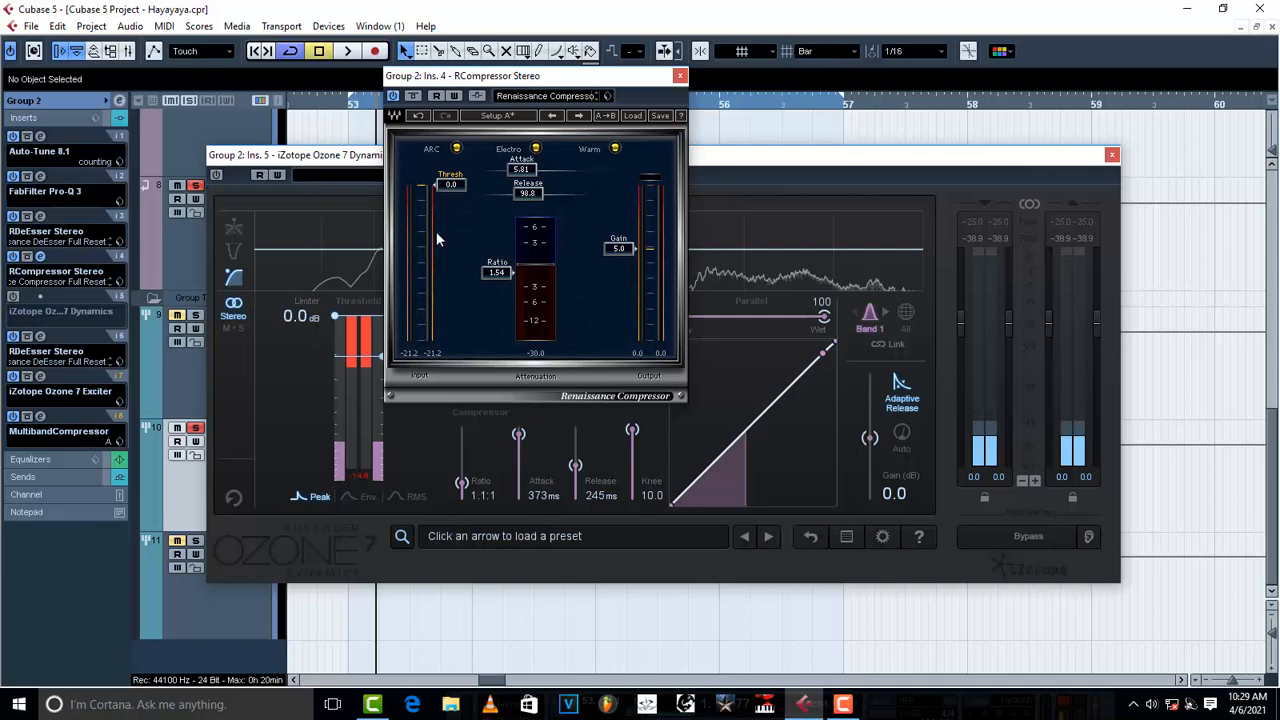
Lower the RCompressor threshold in stages to -30.7 while playing back the vocal
{"action": "key", "text": "space"}
{"action": "left_click_drag", "start_coordinate": [449, 222], "coordinate": [449, 238]}
{"action": "key", "text": "space"}
{"action": "key", "text": "space"}
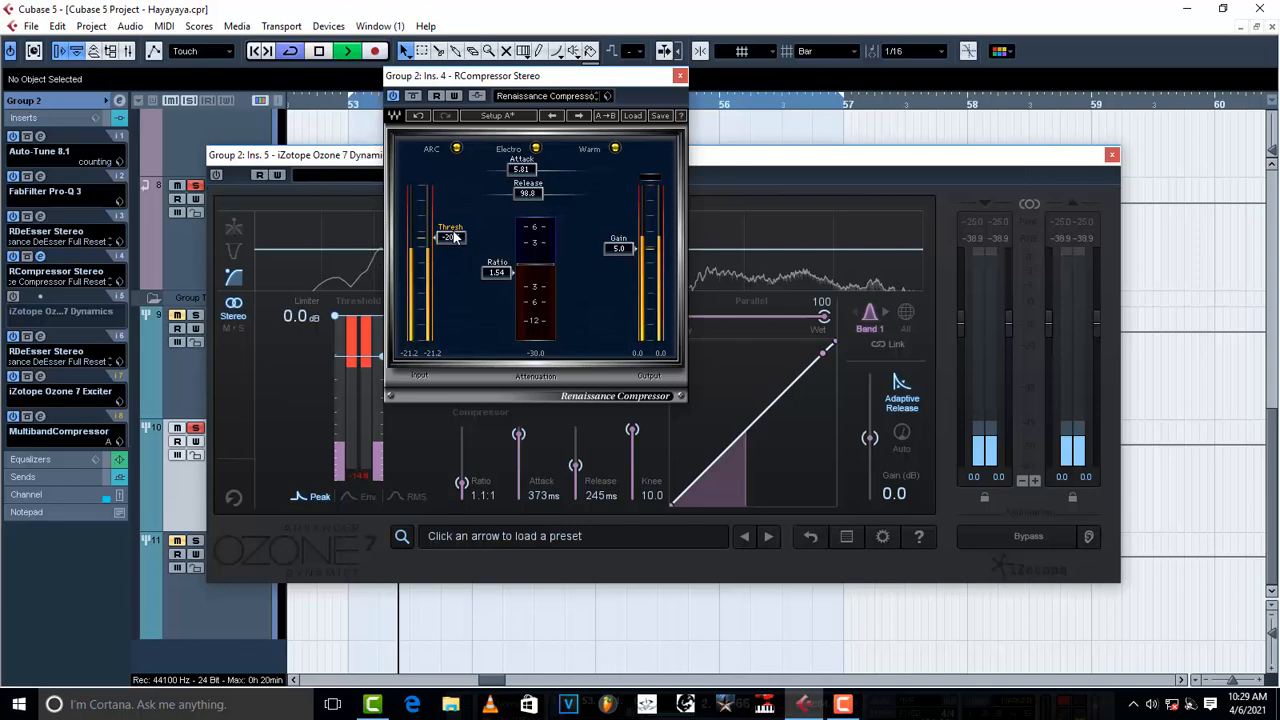
{"action": "left_click_drag", "start_coordinate": [453, 236], "coordinate": [446, 263]}
{"action": "key", "text": "space"}
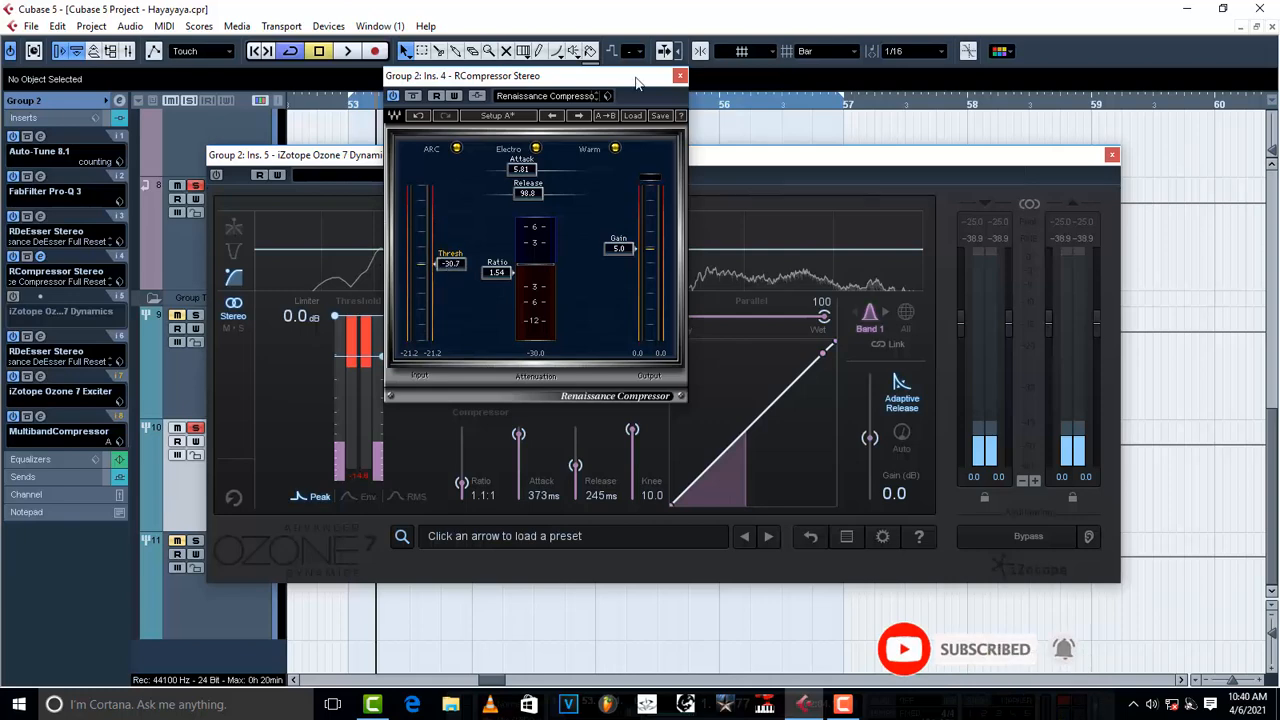
Try out higher RCompressor threshold settings, raising the threshold well above the signal level and lowering it slightly again
{"action": "left_click_drag", "start_coordinate": [452, 266], "coordinate": [450, 184]}
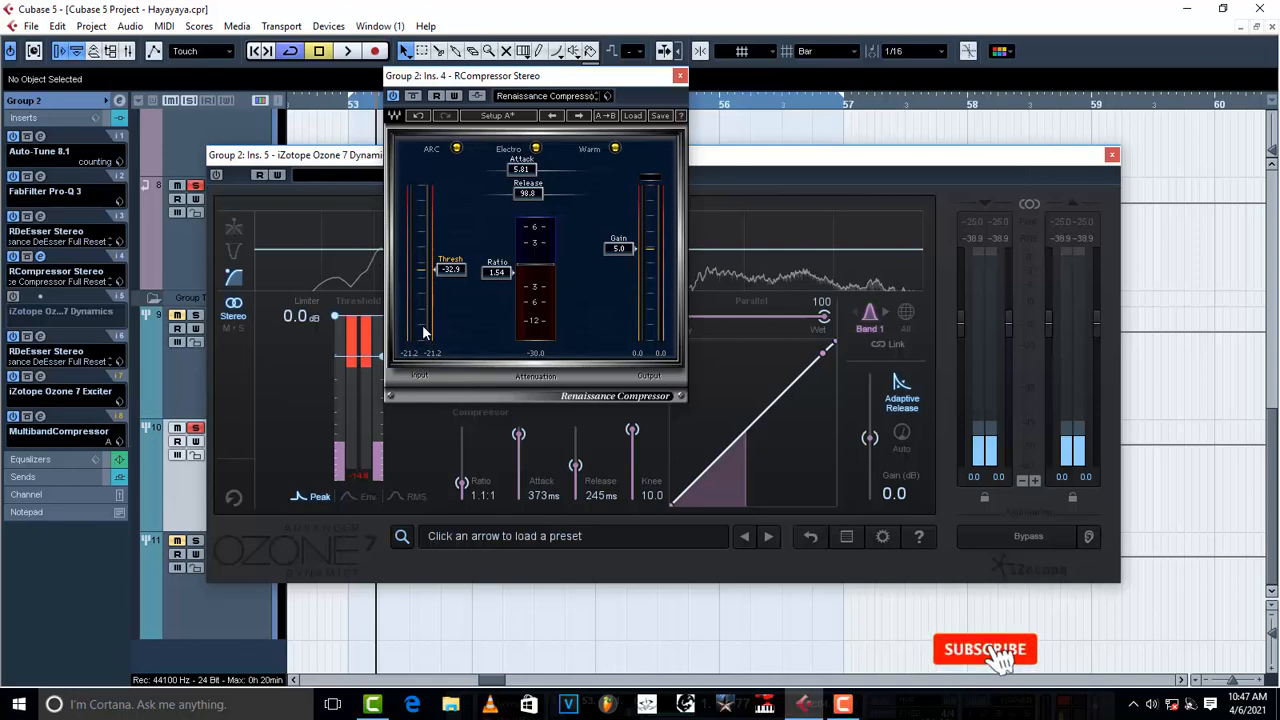
{"action": "left_click_drag", "start_coordinate": [456, 273], "coordinate": [456, 217]}
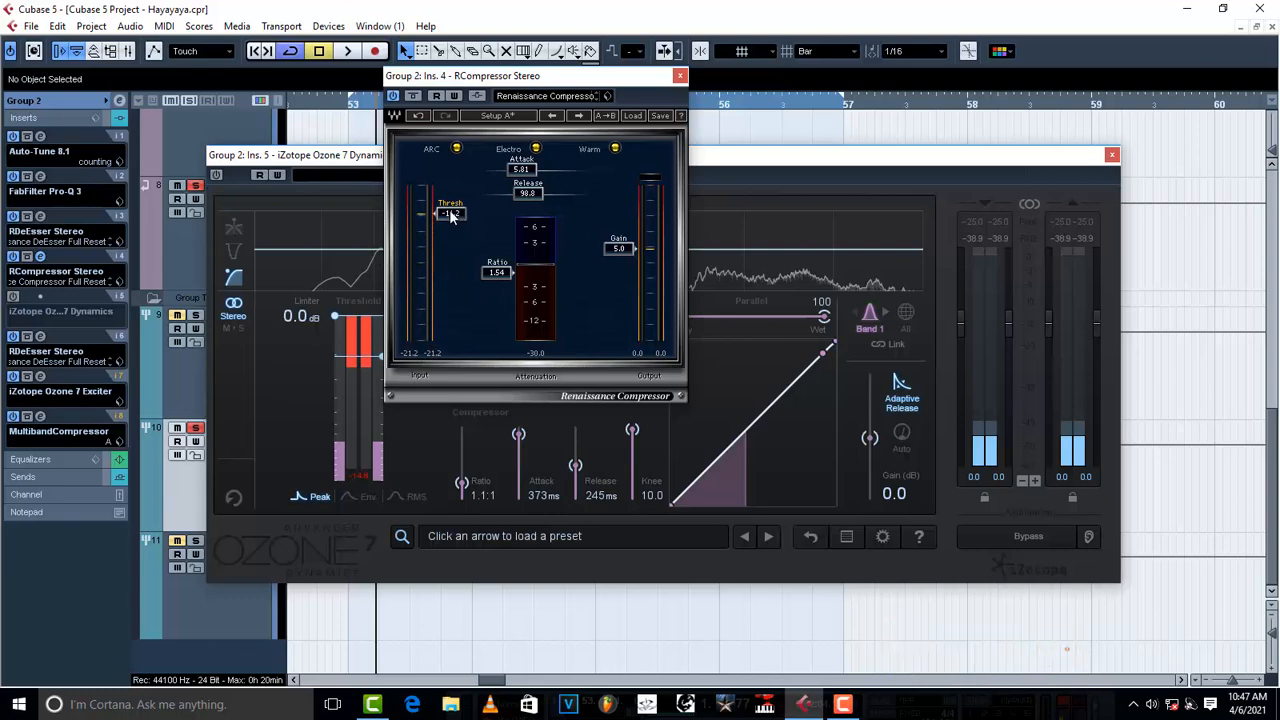
{"action": "left_click_drag", "start_coordinate": [449, 210], "coordinate": [449, 225]}
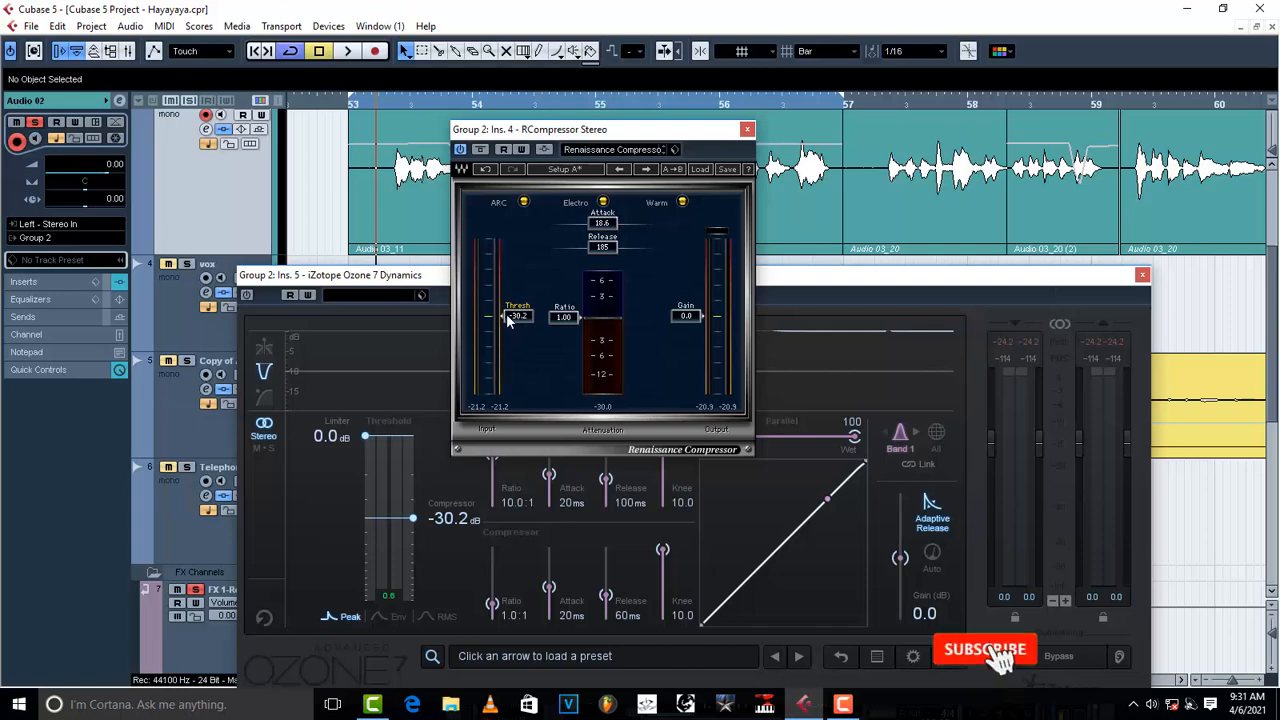
Set the RCompressor ratio to 2 and audition the vocal from bar 53 with it
{"action": "left_click", "coordinate": [566, 318]}
{"action": "type", "text": "2"}
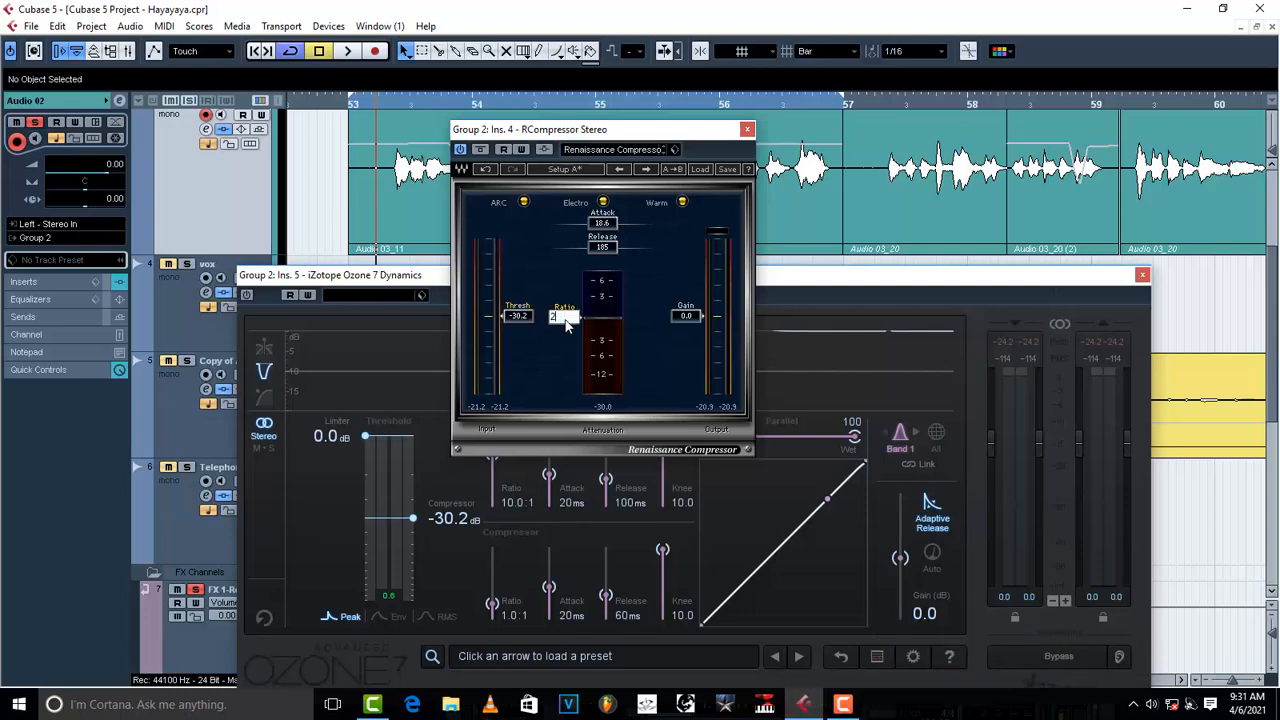
{"action": "key", "text": "Return"}
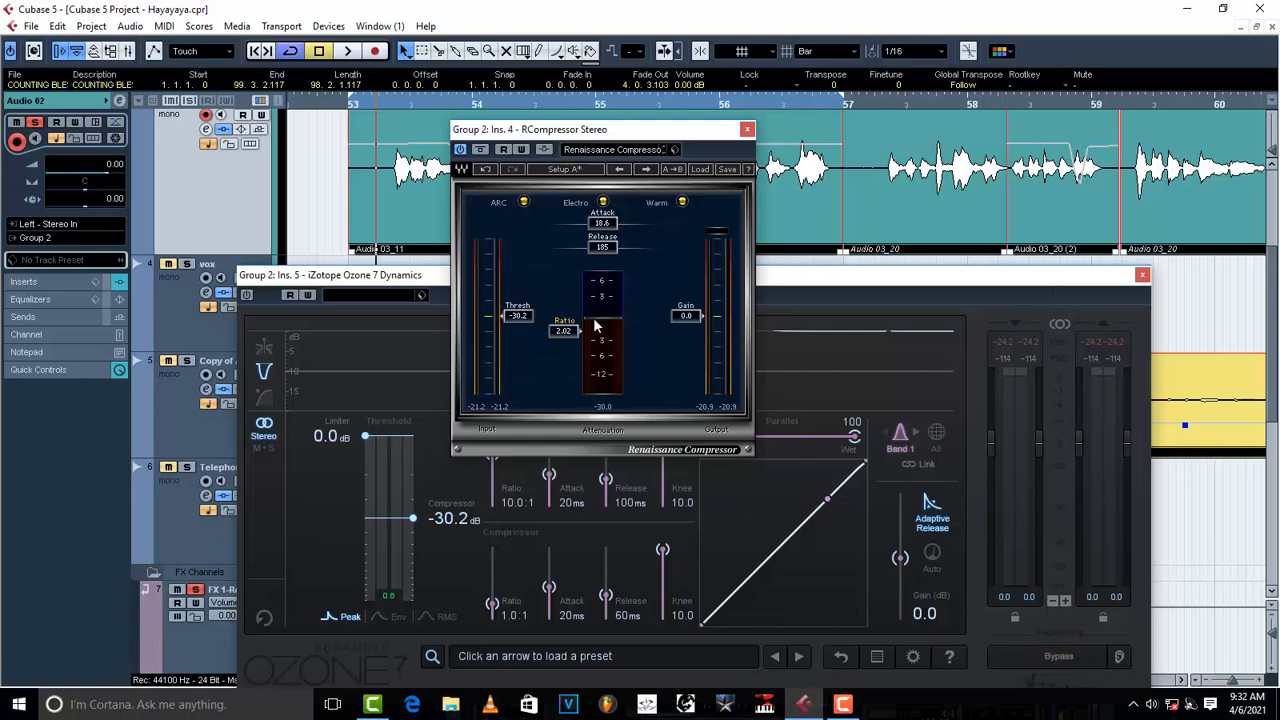
{"action": "key", "text": "space"}
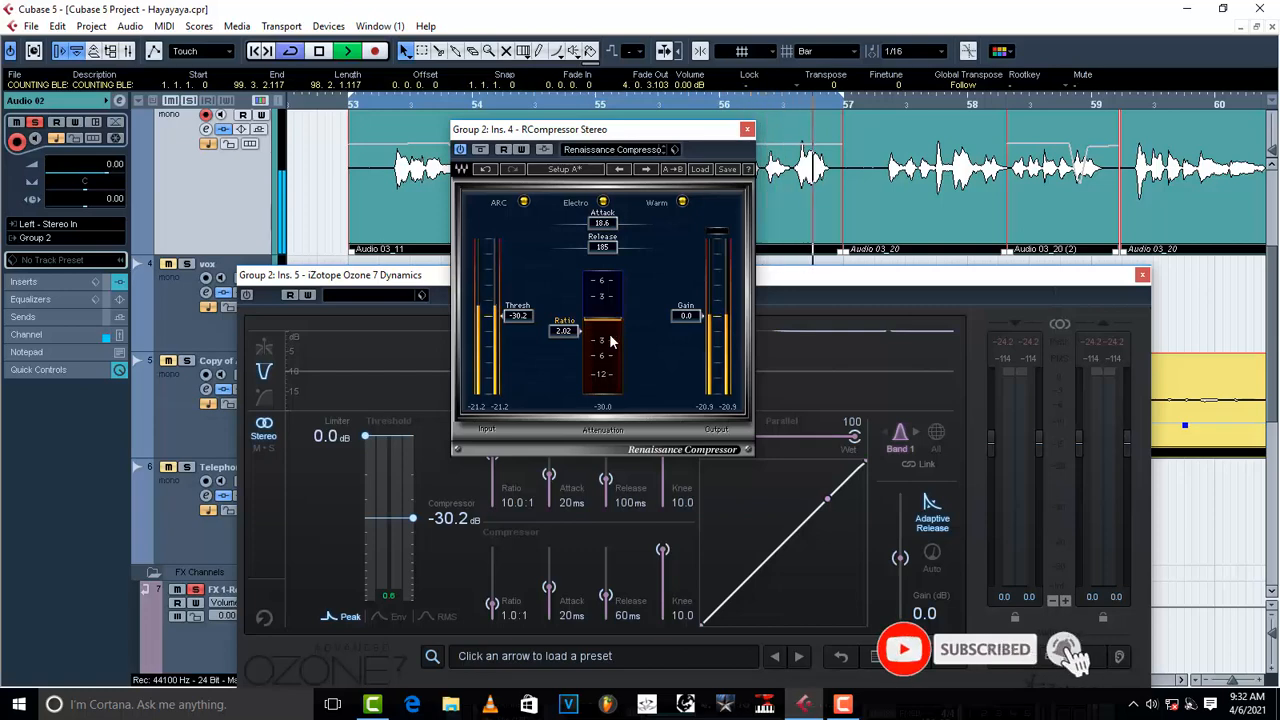
{"action": "key", "text": "space"}
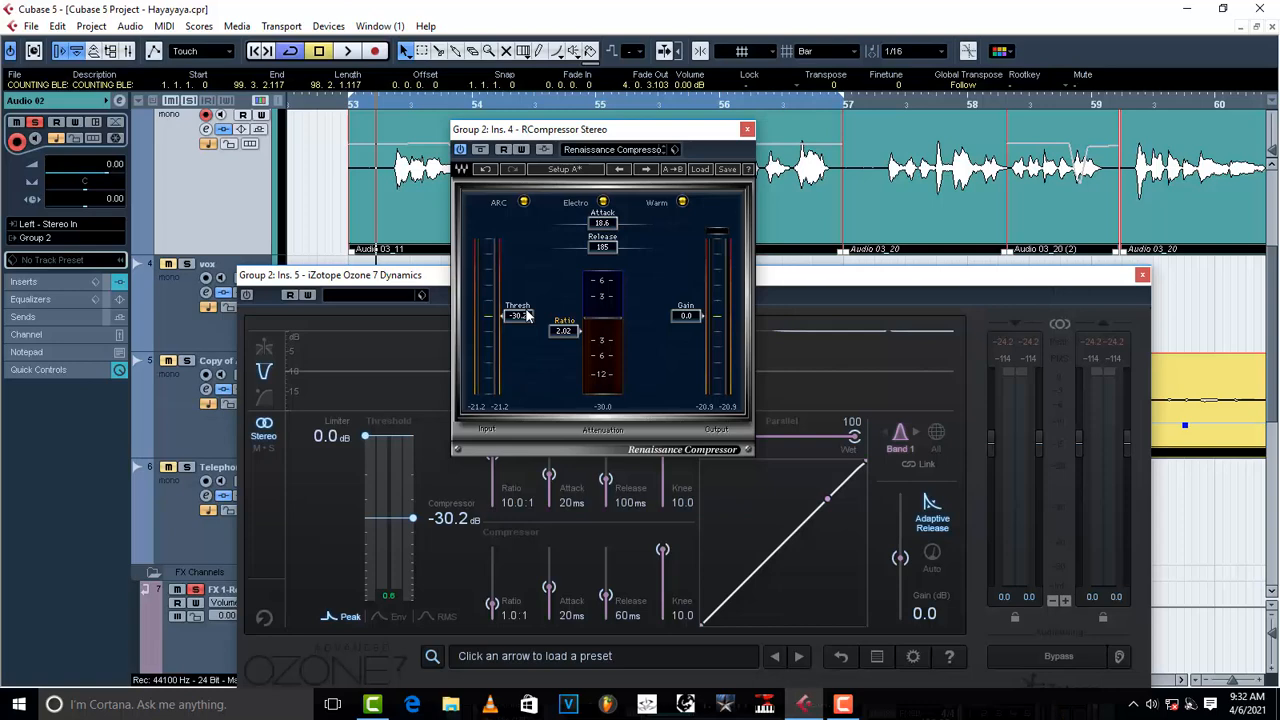
Rearrange the RCompressor and Ozone 7 Dynamics windows so both compressors can be reached and the whole Ozone display is in view
{"action": "left_click_drag", "start_coordinate": [806, 282], "coordinate": [769, 294]}
{"action": "left_click_drag", "start_coordinate": [640, 131], "coordinate": [591, 64]}
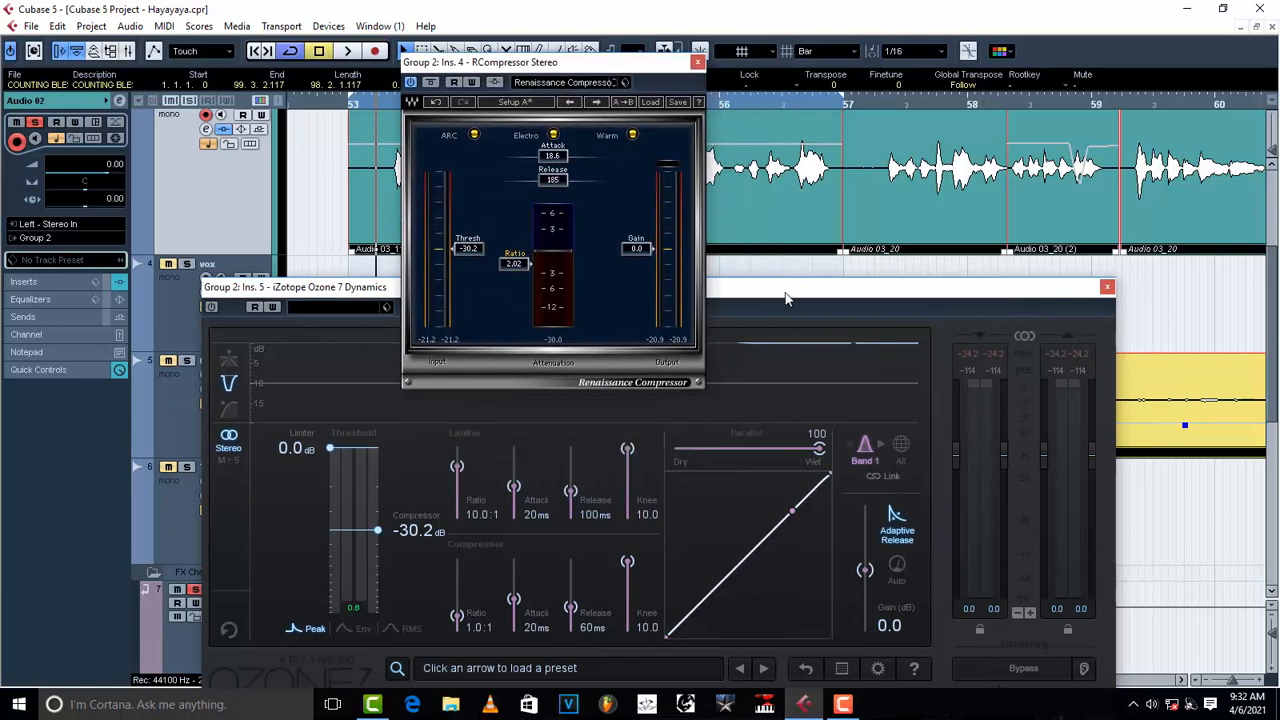
{"action": "left_click_drag", "start_coordinate": [786, 298], "coordinate": [740, 300]}
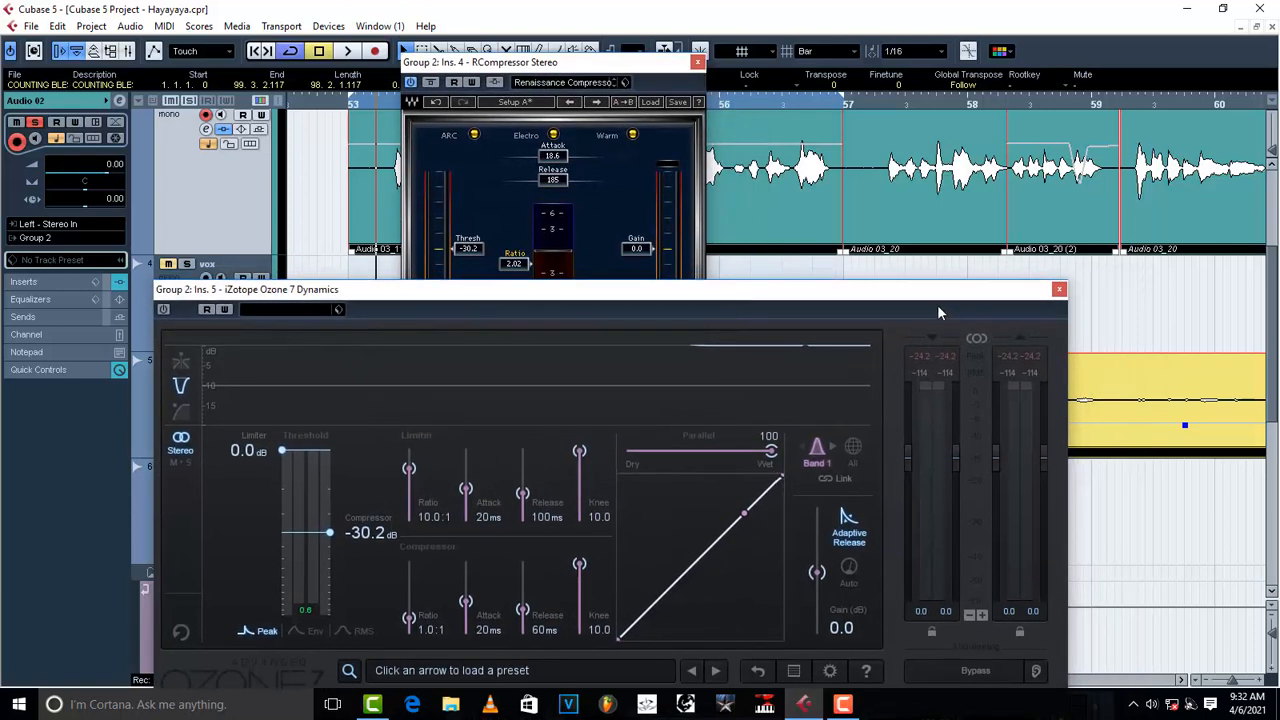
{"action": "left_click_drag", "start_coordinate": [945, 289], "coordinate": [998, 155]}
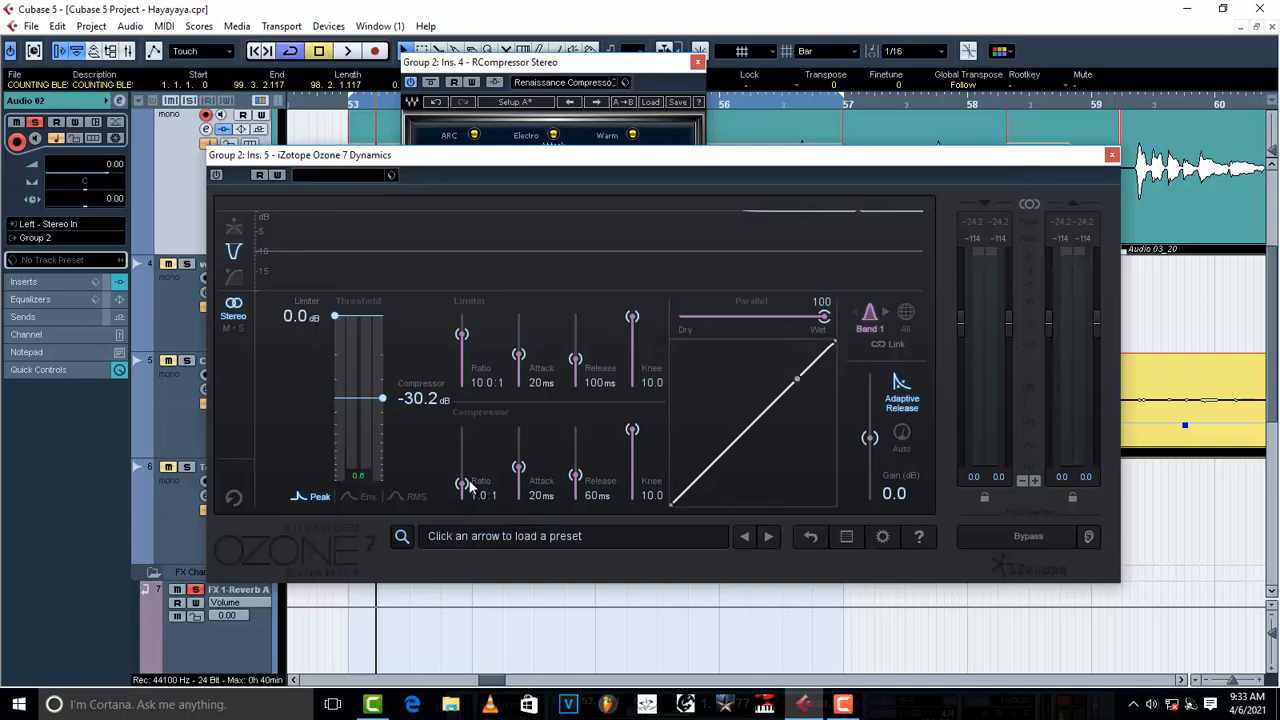
Set the RCompressor ratio to 3.24 and bend the Ozone compressor curve to a 1.7:1 ratio at a -32.6 dB threshold
{"action": "left_click", "coordinate": [580, 140]}
{"action": "left_click_drag", "start_coordinate": [522, 264], "coordinate": [522, 273]}
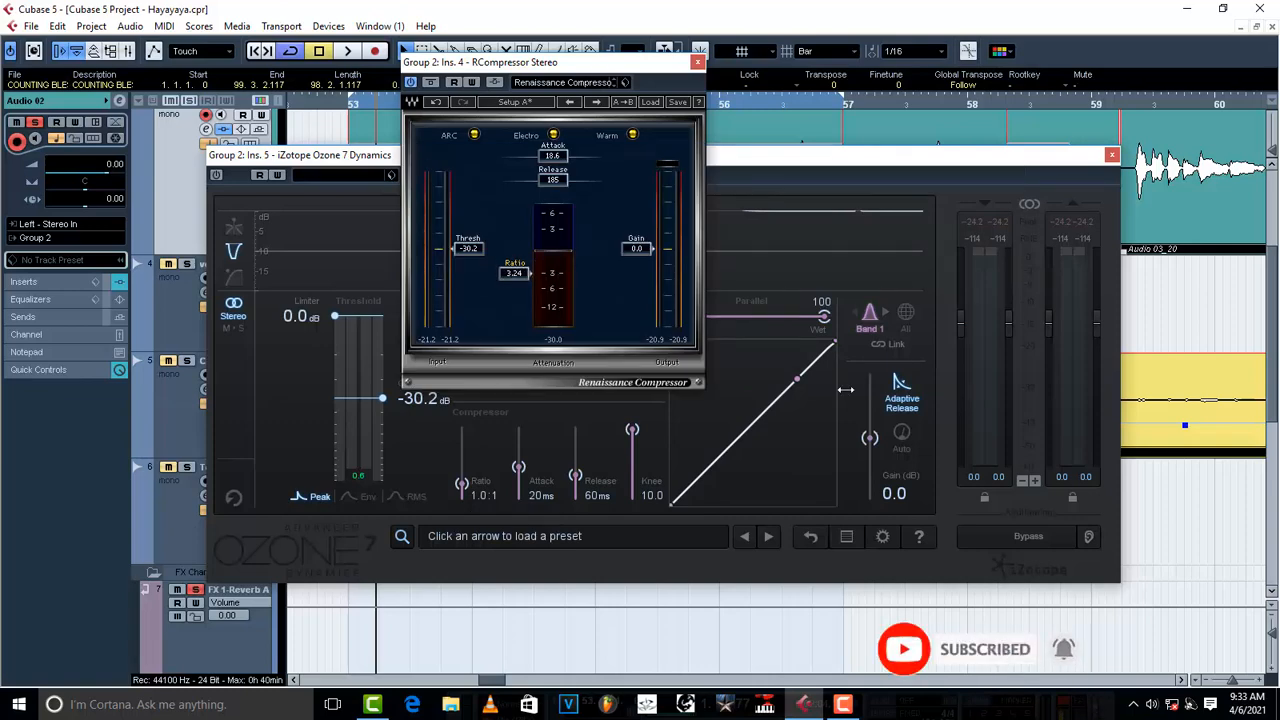
{"action": "left_click", "coordinate": [835, 344]}
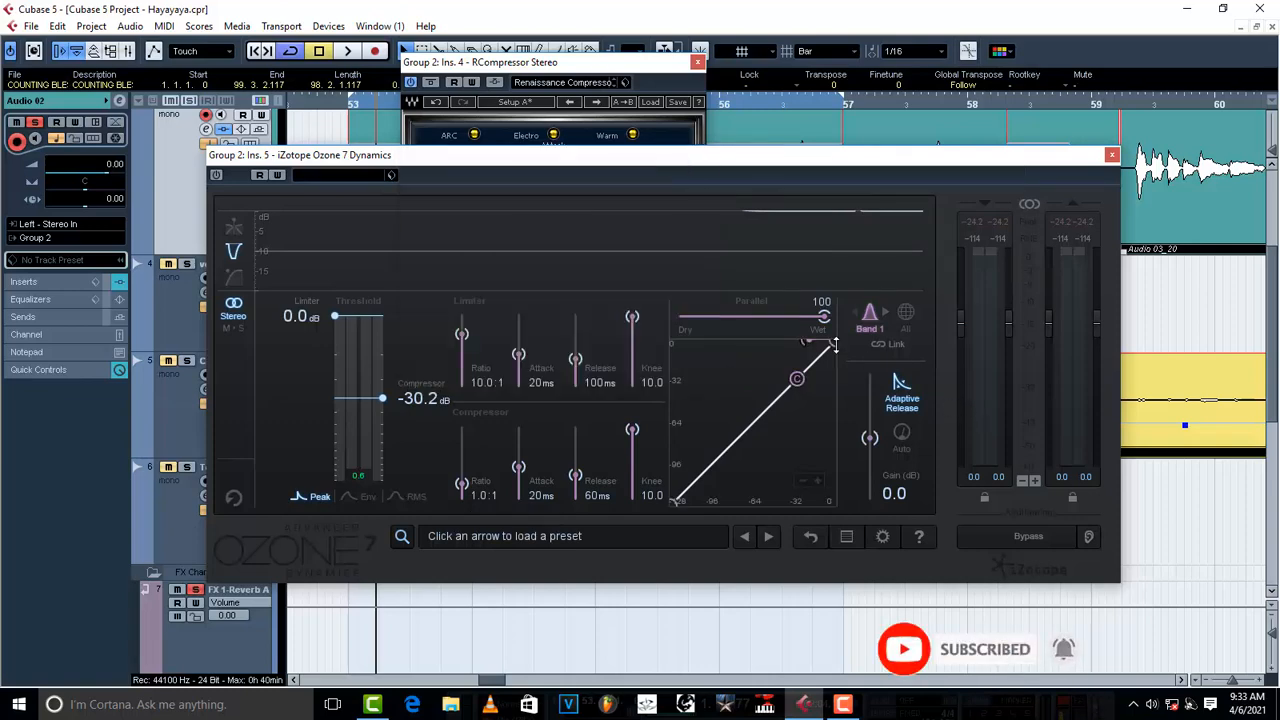
{"action": "left_click_drag", "start_coordinate": [835, 344], "coordinate": [842, 388]}
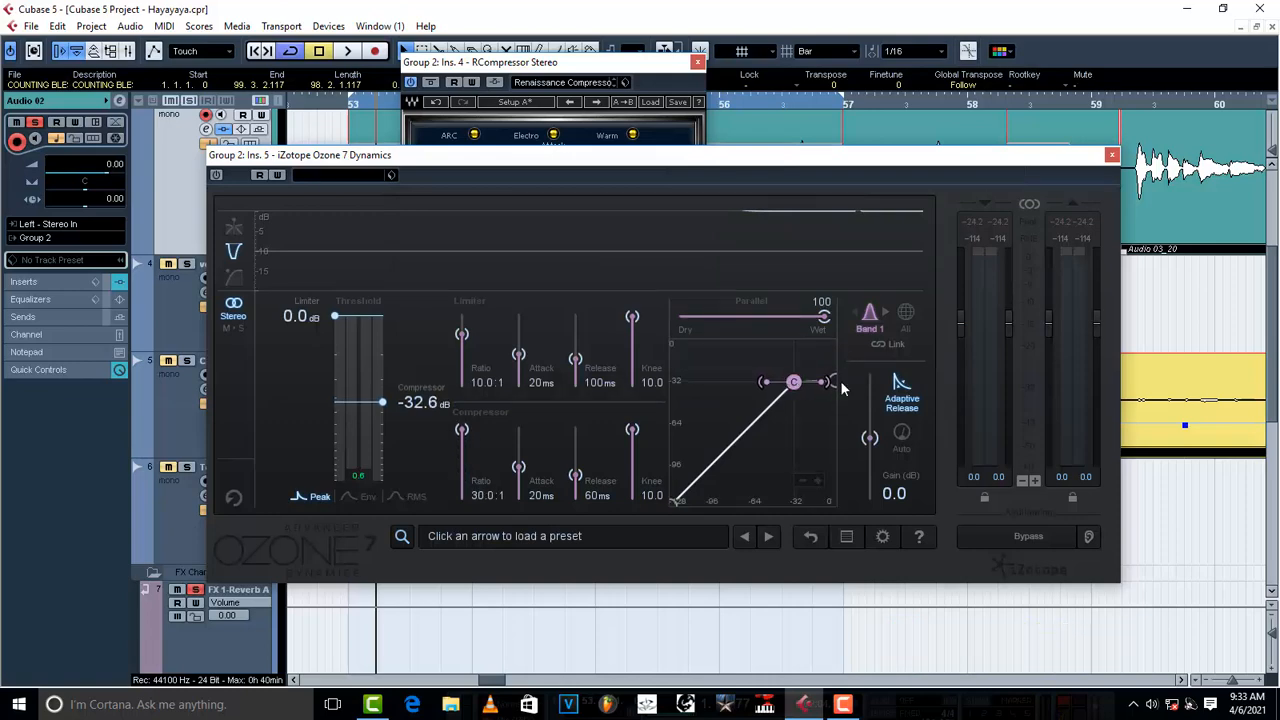
{"action": "left_click_drag", "start_coordinate": [836, 356], "coordinate": [810, 368]}
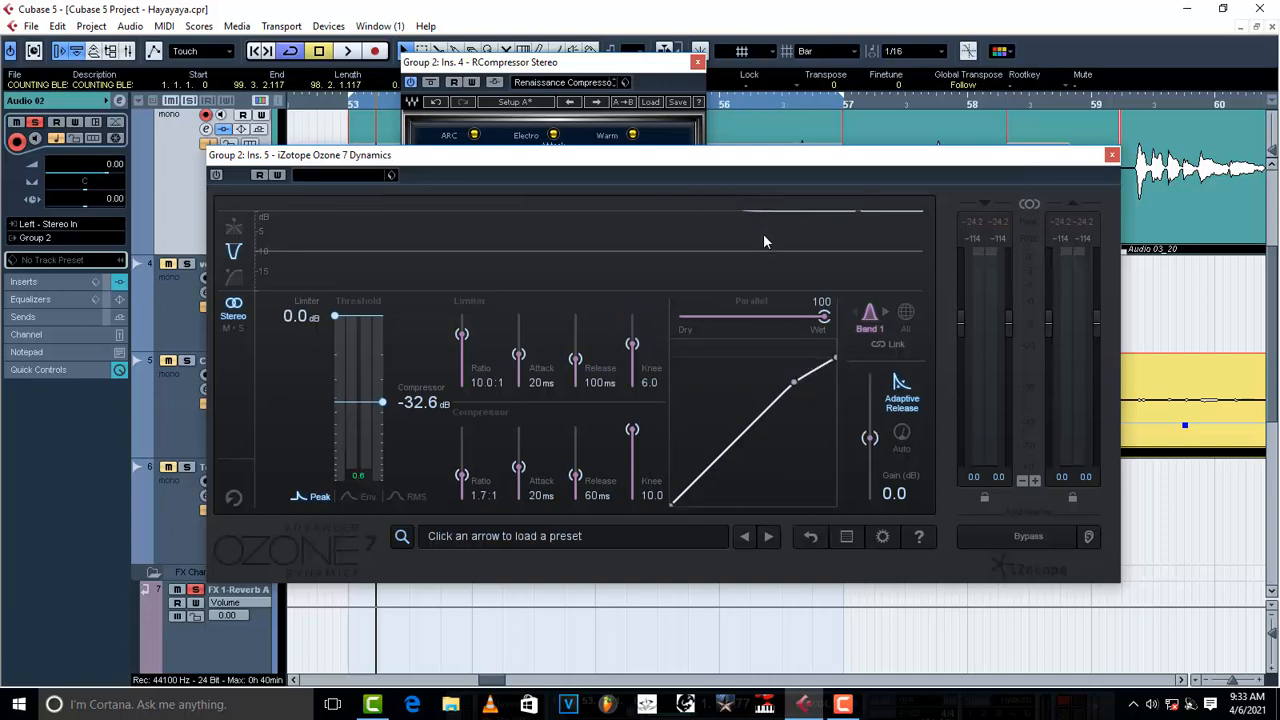
Raise the RCompressor ratio to 5.45 and flatten the Ozone curve to a 30.0:1 compressor ratio with the limiter threshold at -1.8 dB
{"action": "left_click", "coordinate": [600, 62]}
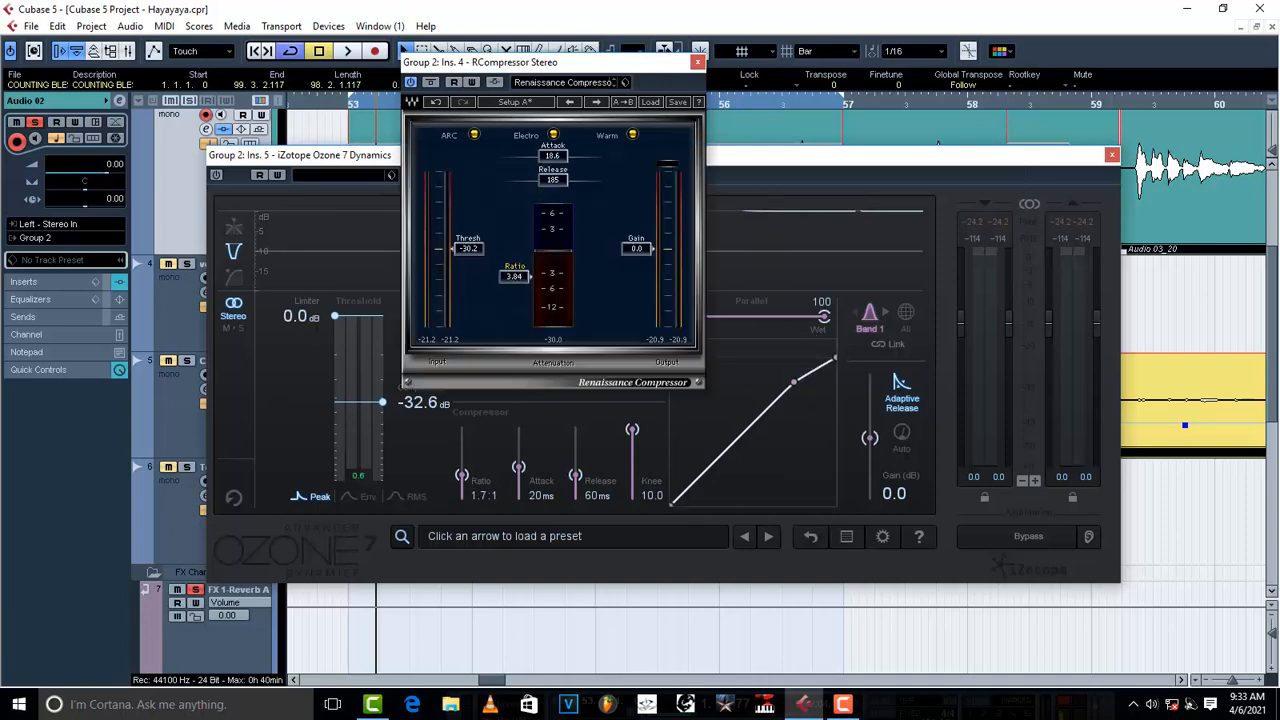
{"action": "left_click_drag", "start_coordinate": [835, 359], "coordinate": [831, 377]}
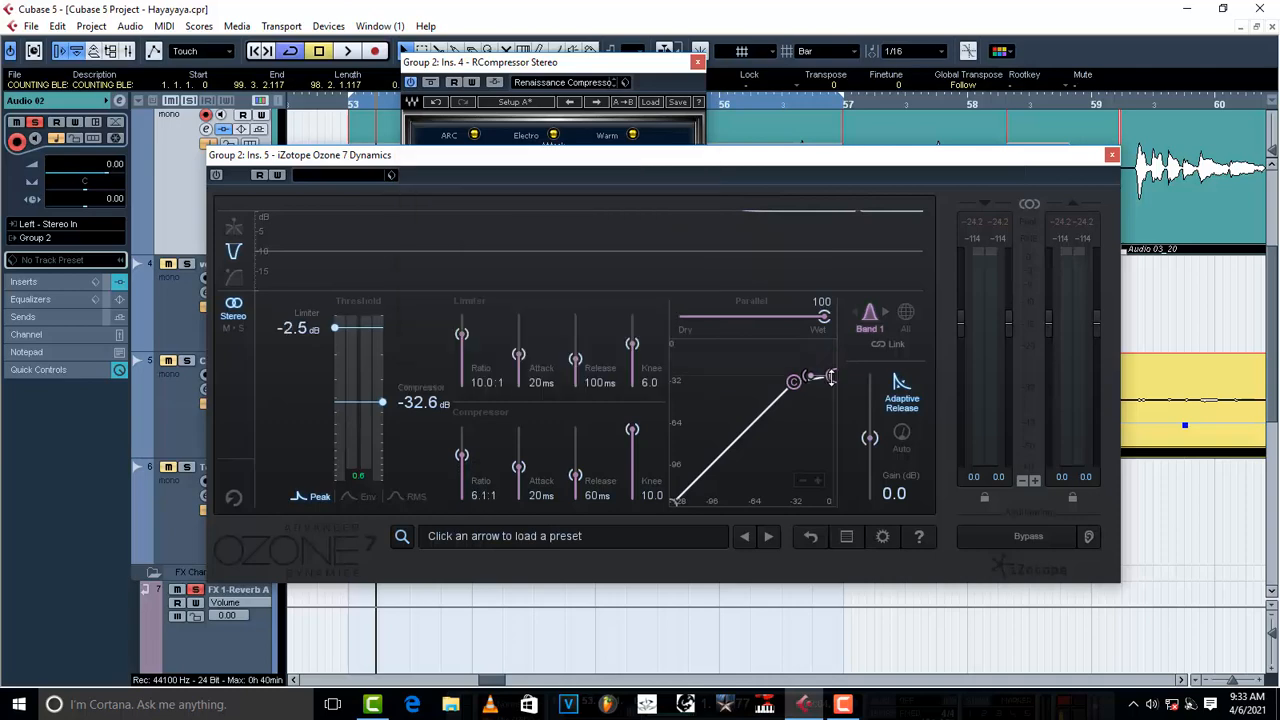
{"action": "left_click", "coordinate": [592, 66]}
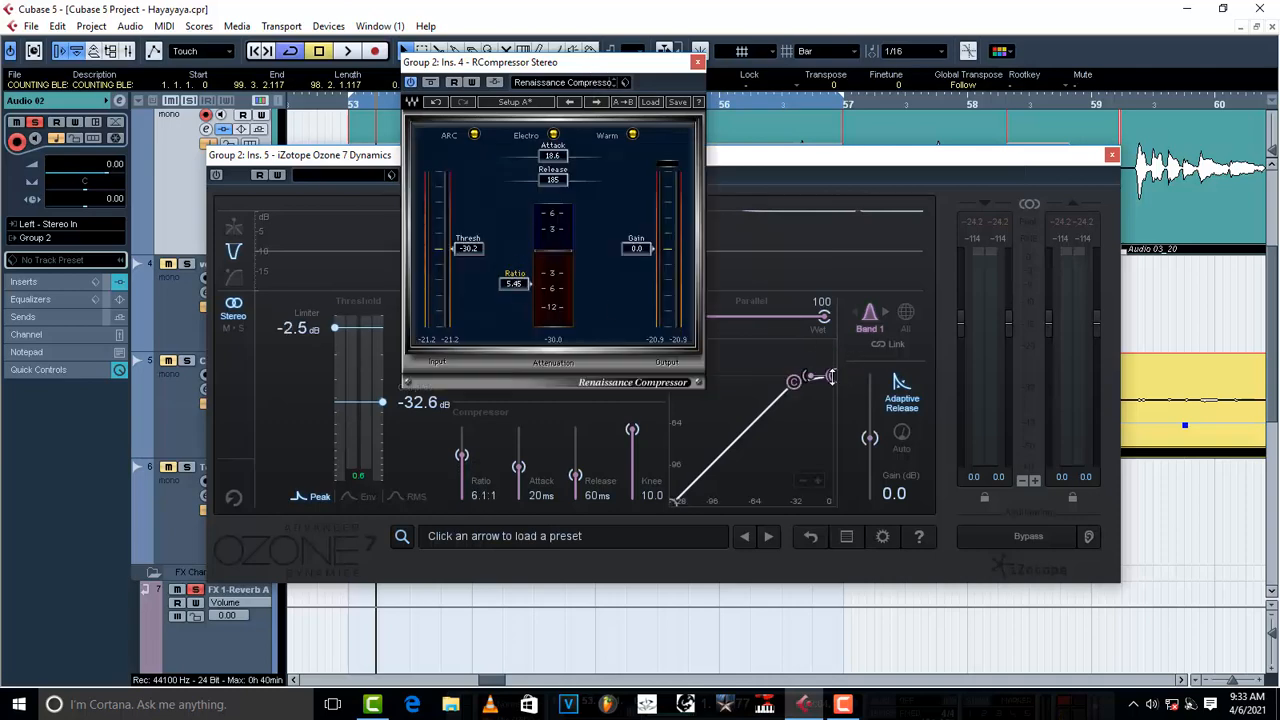
{"action": "left_click_drag", "start_coordinate": [832, 378], "coordinate": [833, 387]}
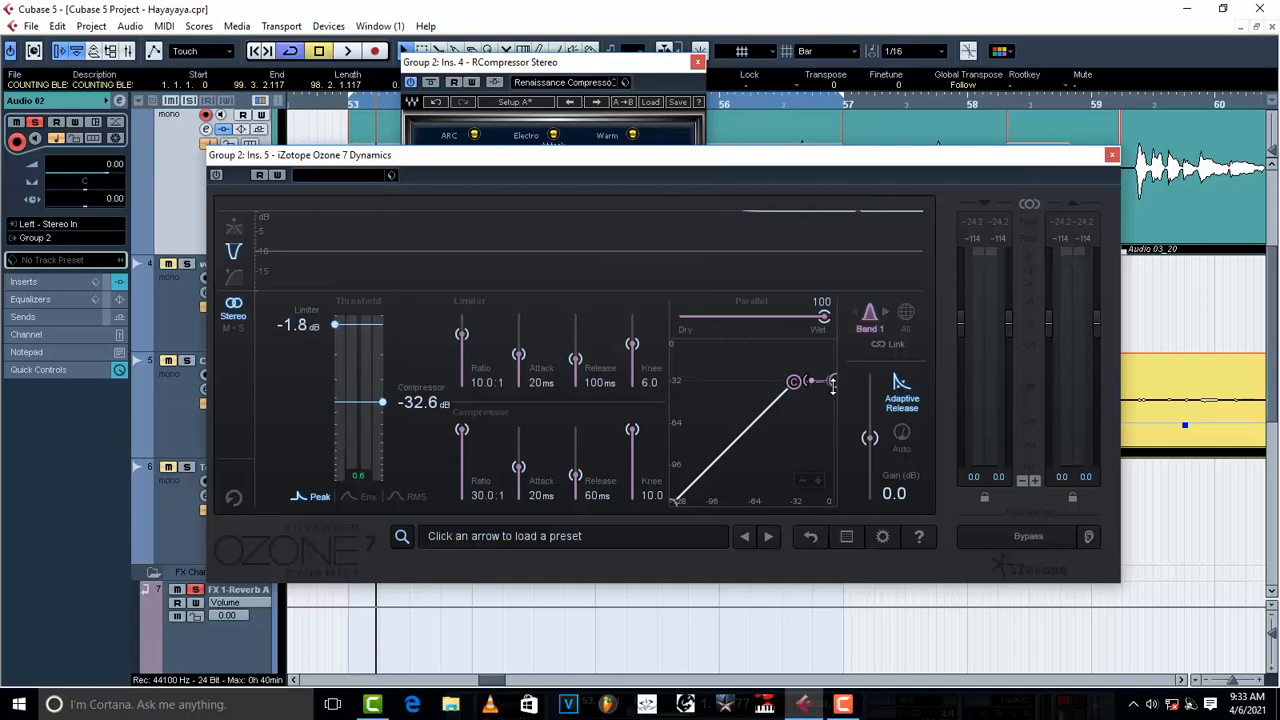
Move the Ozone compressor threshold down to -50.3 dB and back up to -25.4 dB
{"action": "left_click", "coordinate": [634, 76]}
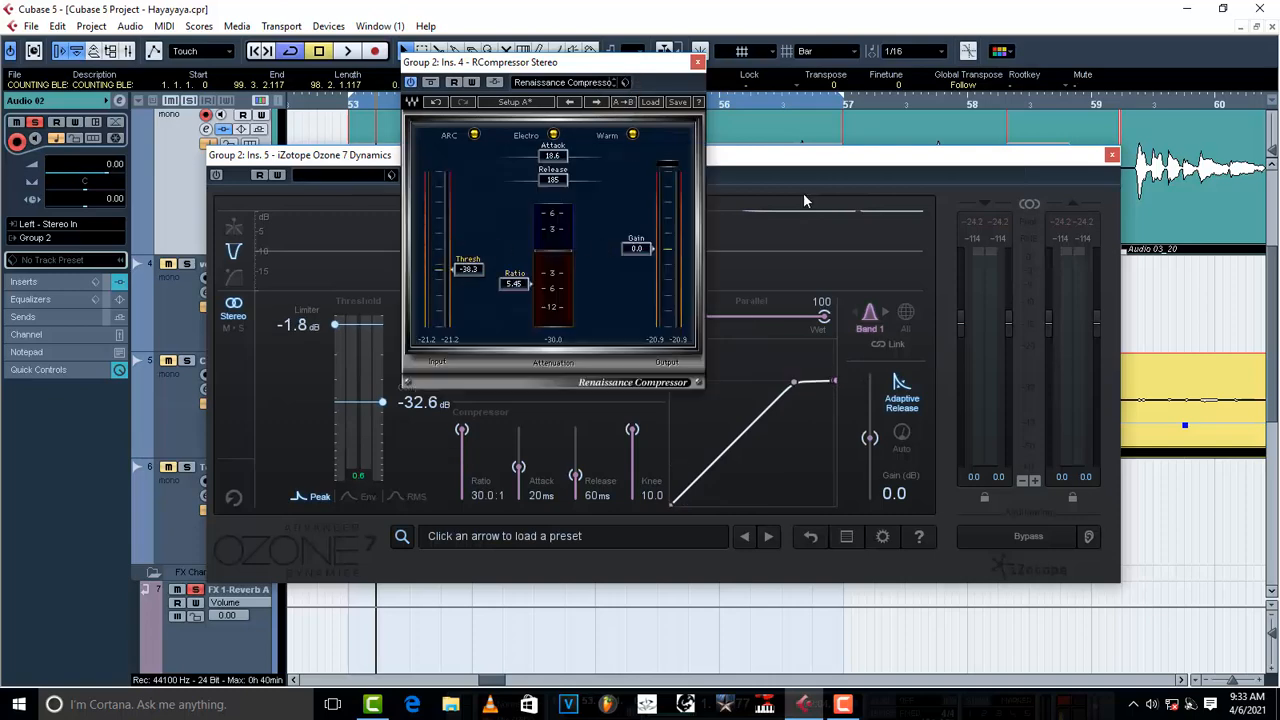
{"action": "left_click", "coordinate": [816, 161]}
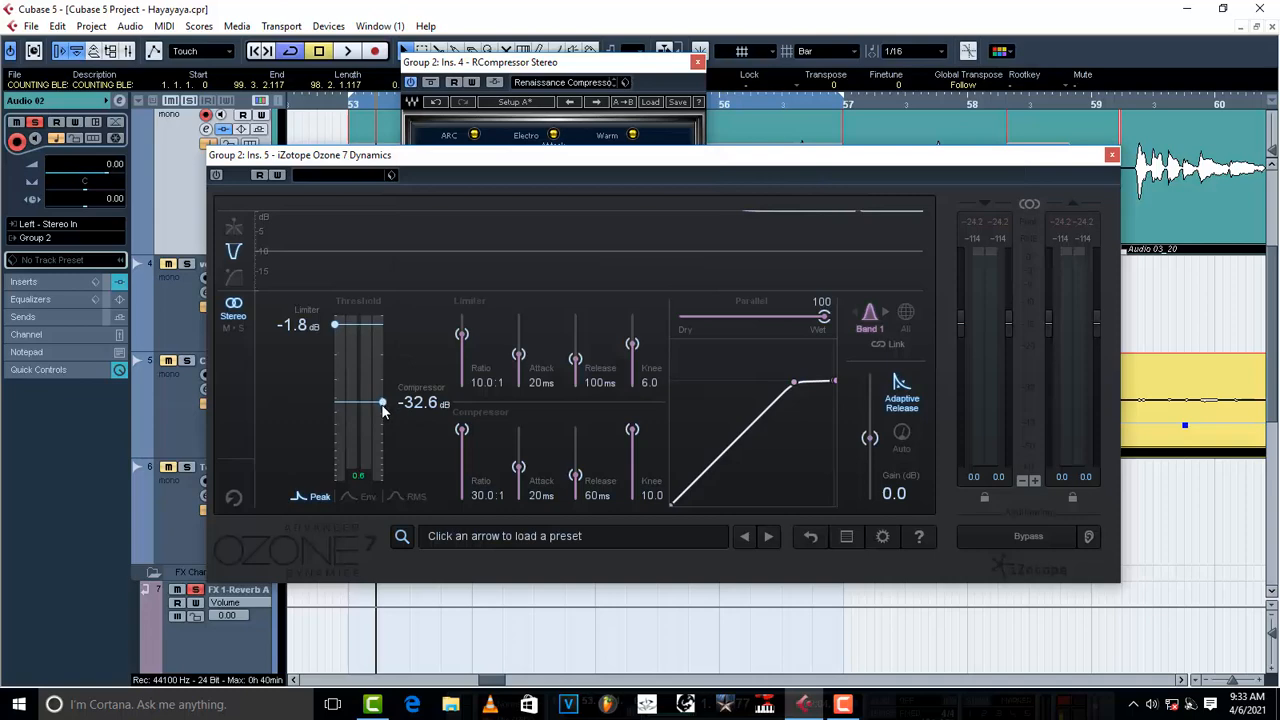
{"action": "left_click_drag", "start_coordinate": [384, 407], "coordinate": [383, 432]}
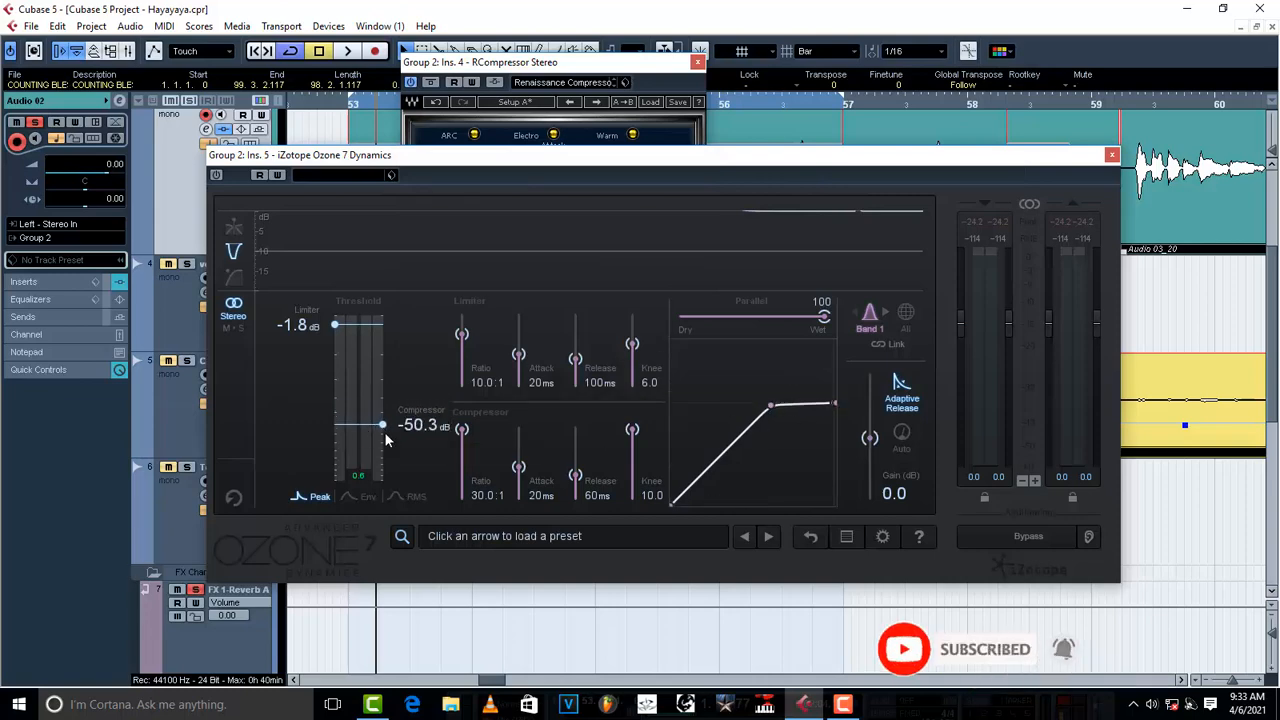
{"action": "left_click_drag", "start_coordinate": [384, 425], "coordinate": [384, 434]}
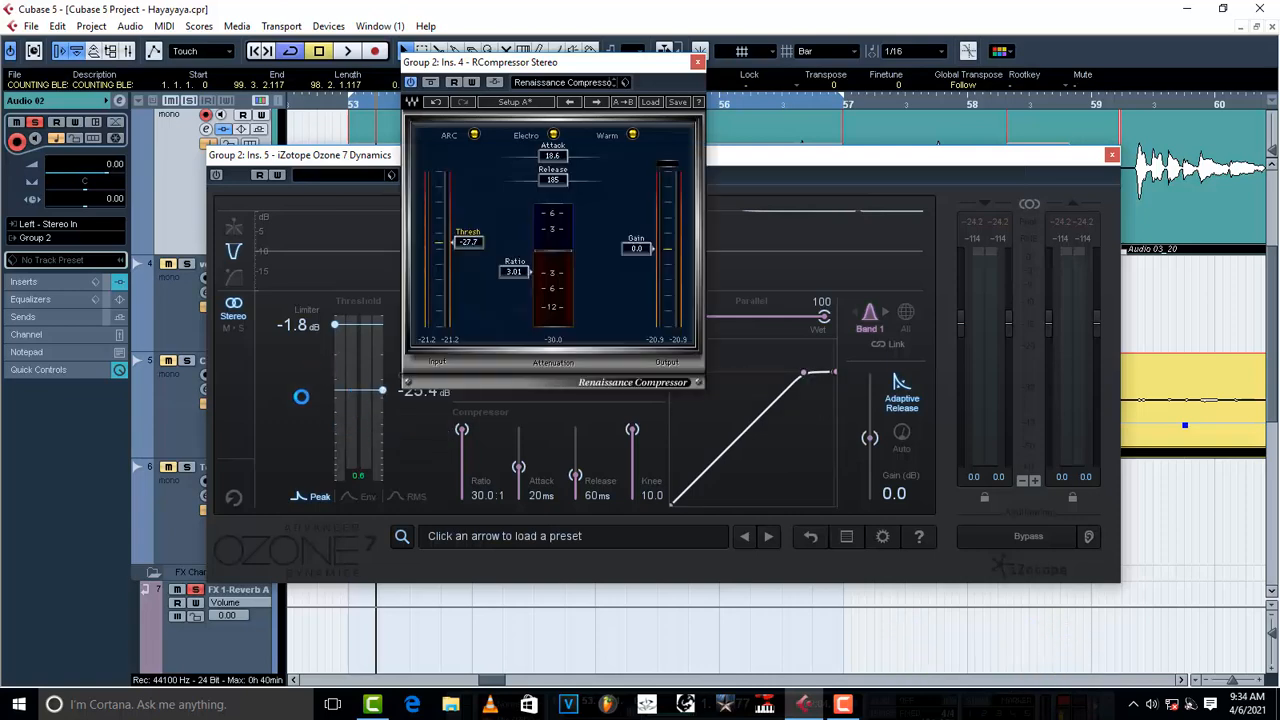
Lower the Ozone compressor threshold gradually to -27.2 dB and on to -39.6 dB
{"action": "left_click", "coordinate": [382, 393]}
{"action": "left_click_drag", "start_coordinate": [382, 393], "coordinate": [388, 400]}
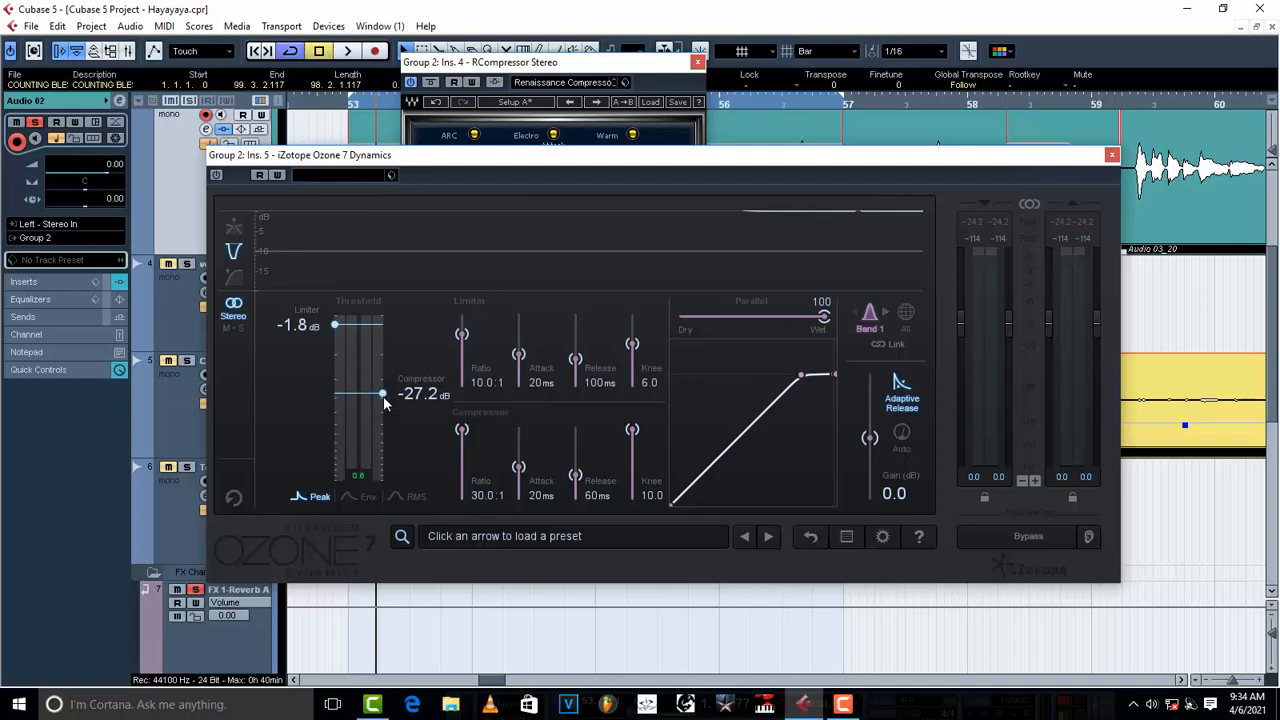
{"action": "left_click_drag", "start_coordinate": [383, 396], "coordinate": [383, 416]}
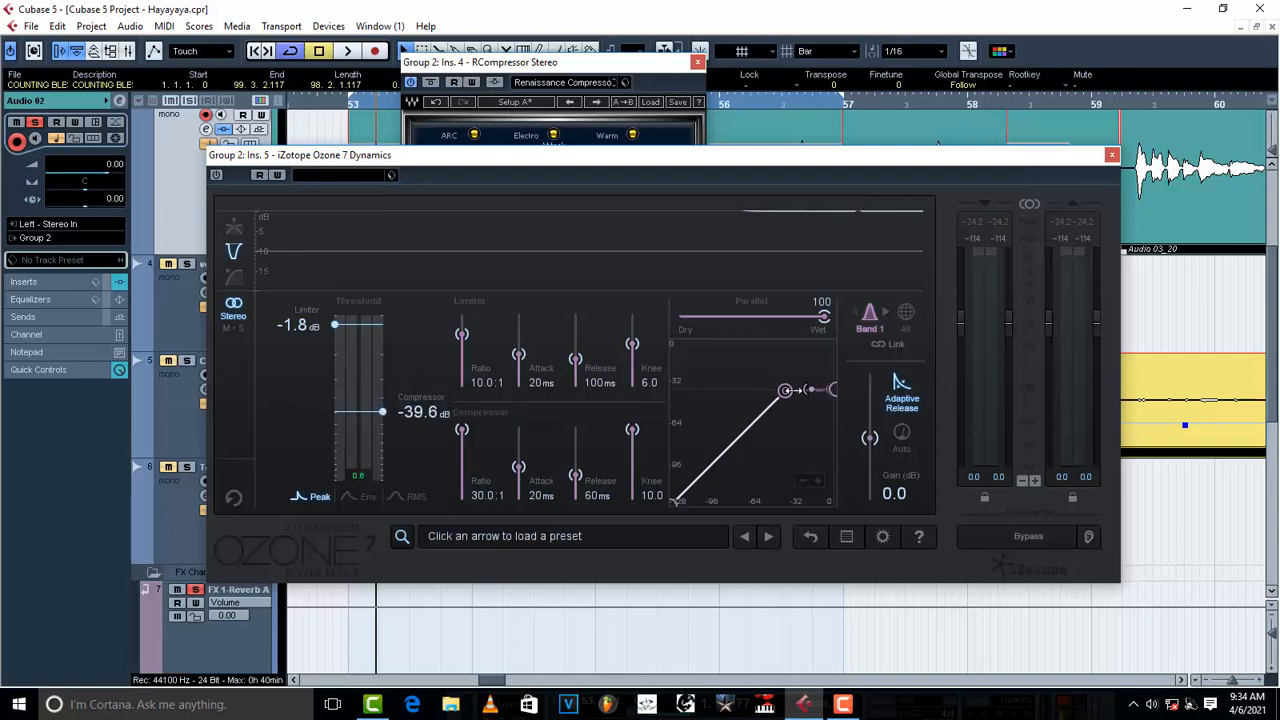
Check the RCompressor ratio and set the Ozone compressor ratio to 3.1:1
{"action": "left_click", "coordinate": [641, 66]}
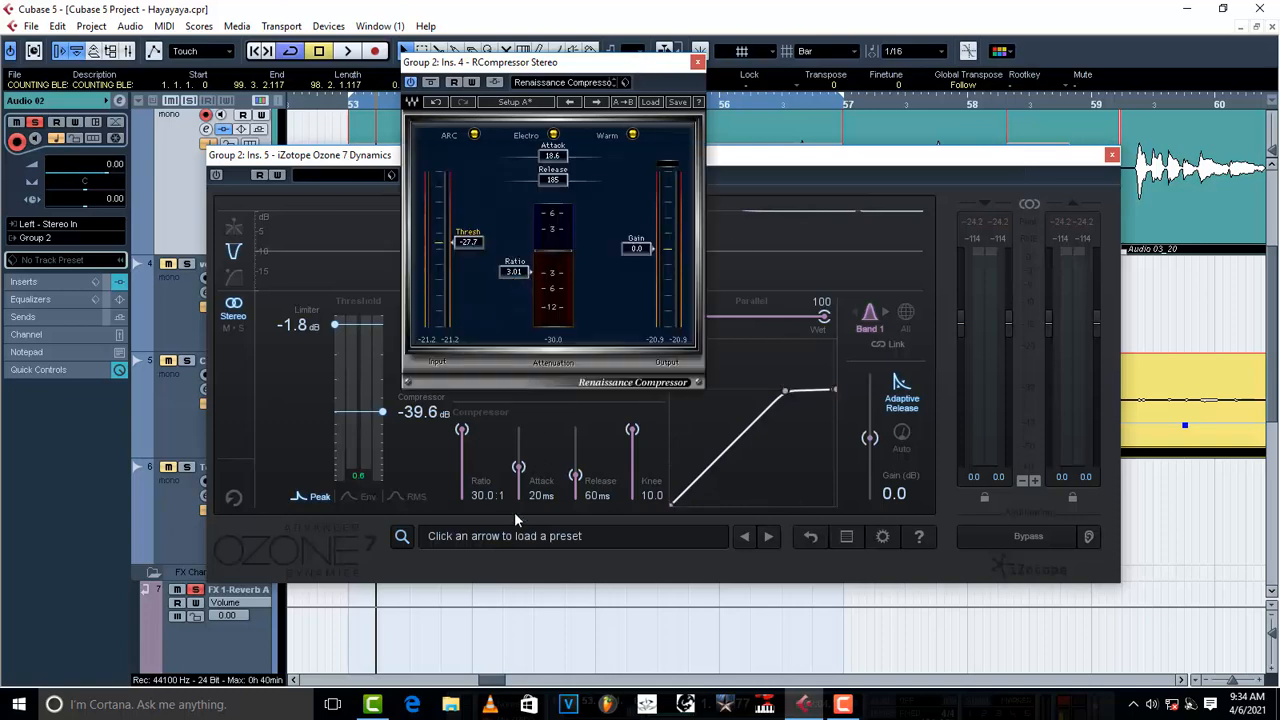
{"action": "left_click", "coordinate": [482, 500]}
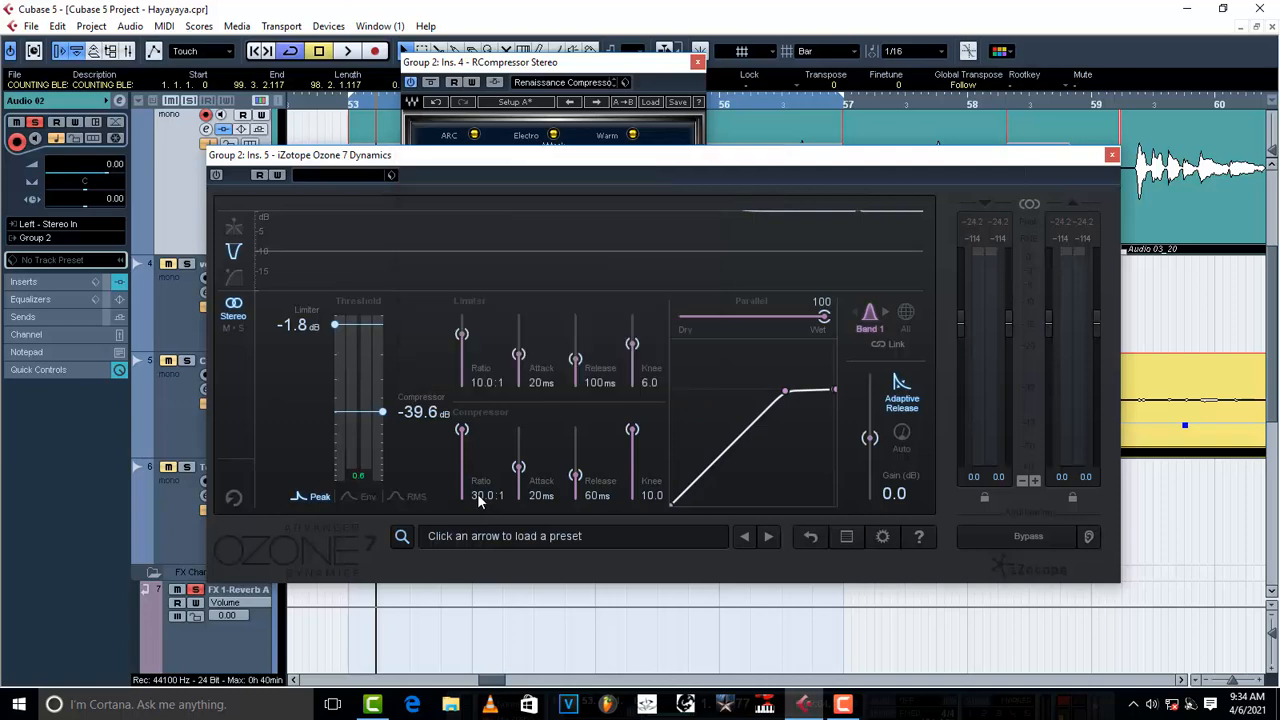
{"action": "double_click", "coordinate": [481, 497]}
{"action": "type", "text": "3"}
{"action": "key", "text": "Return"}
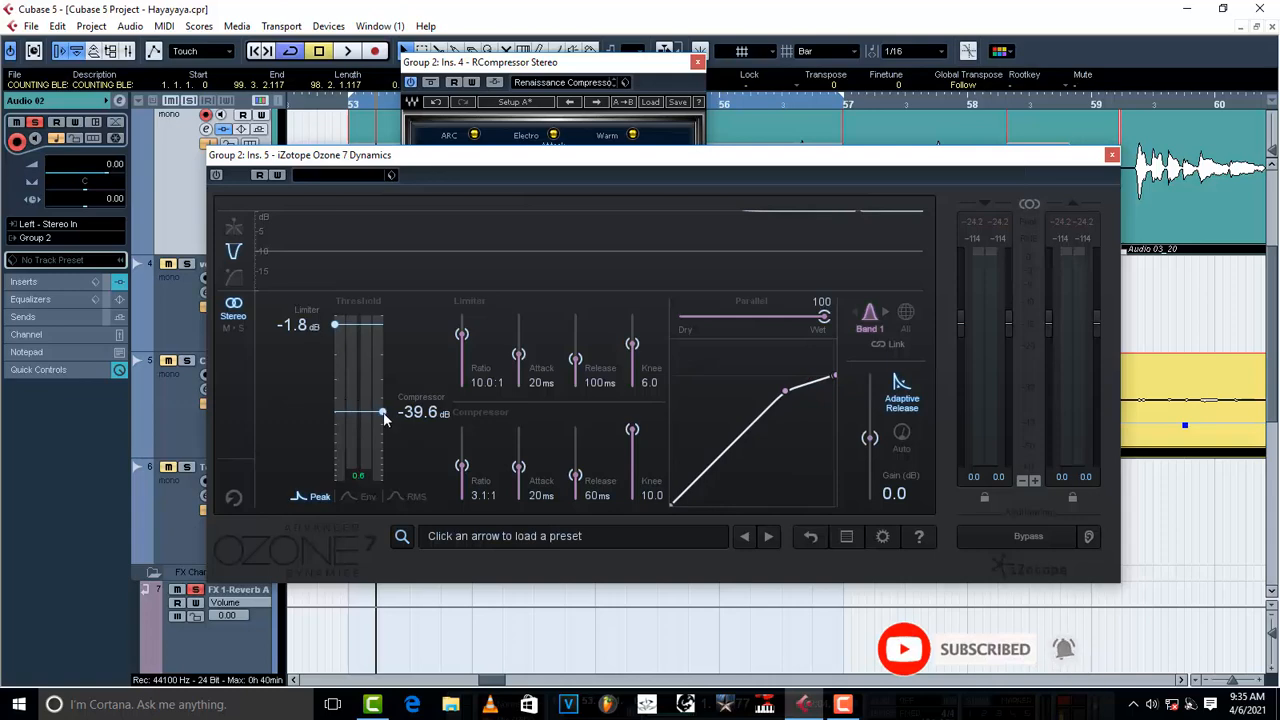
Raise the Ozone compressor ratio to 23.4:1 while lowering its threshold to -58.1 dB and further to -78.9 dB
{"action": "left_click_drag", "start_coordinate": [383, 413], "coordinate": [384, 436]}
{"action": "mouse_move", "coordinate": [748, 425]}
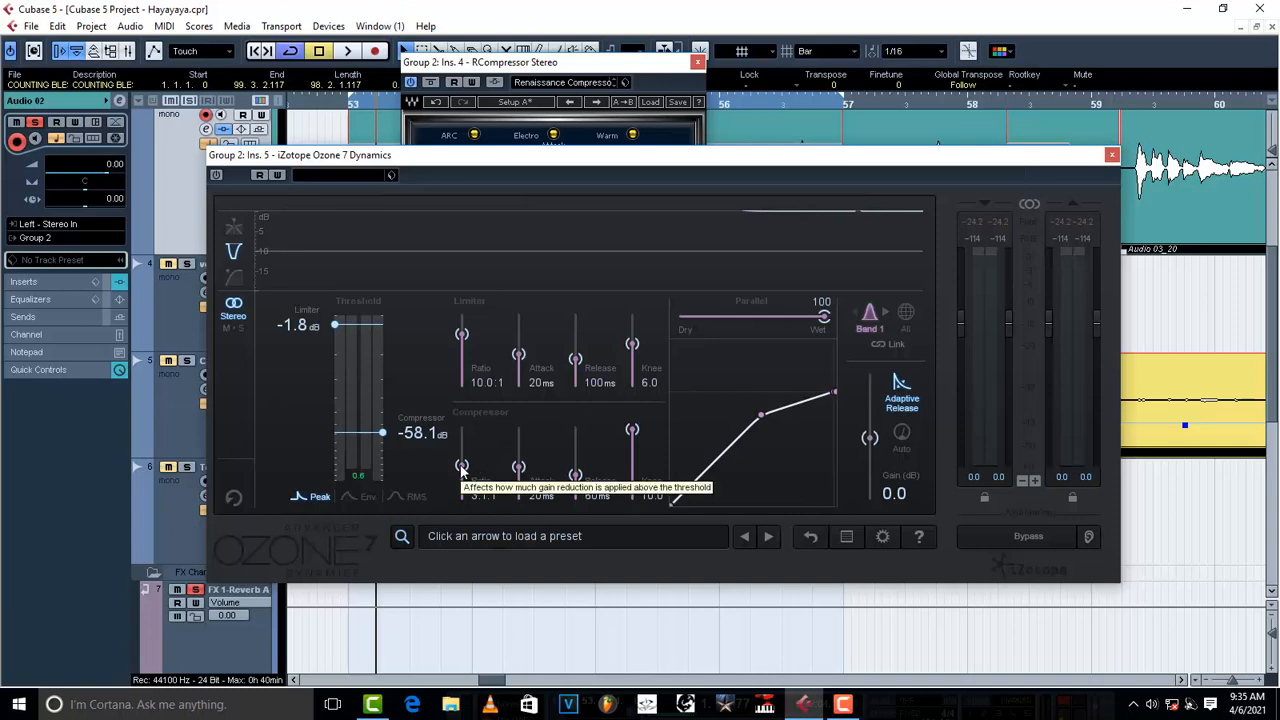
{"action": "left_click_drag", "start_coordinate": [462, 467], "coordinate": [467, 436]}
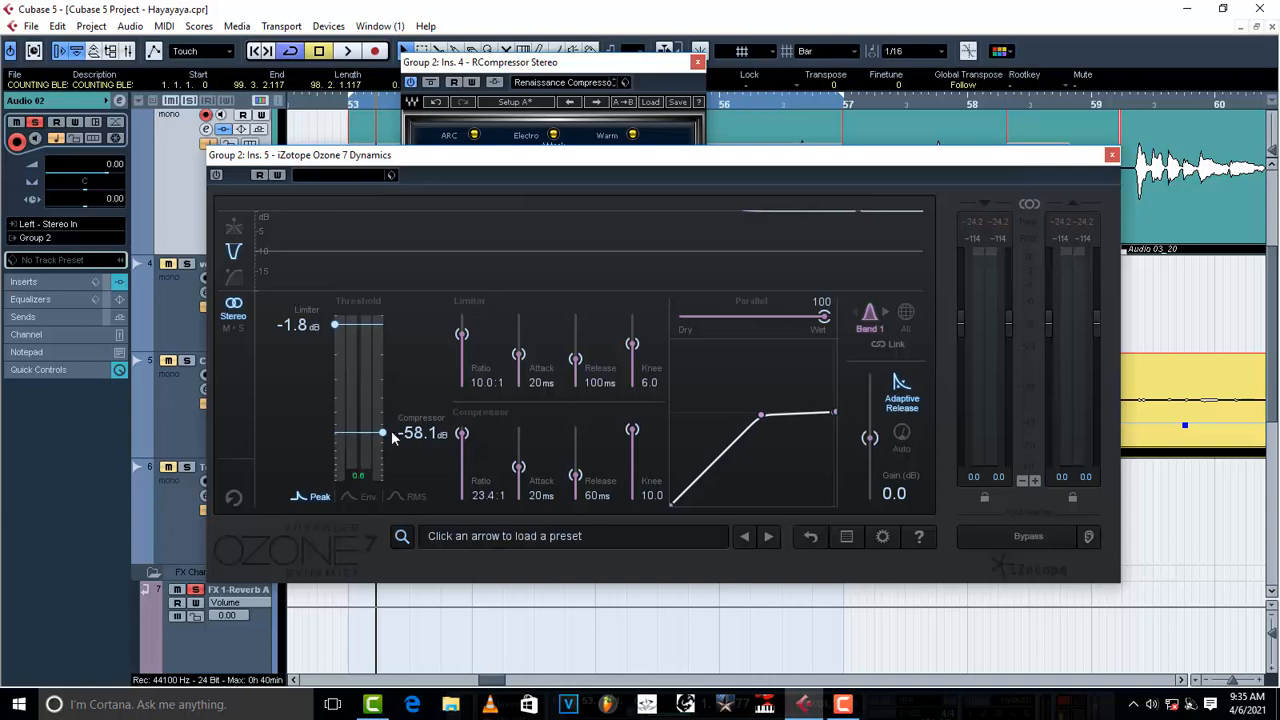
{"action": "left_click_drag", "start_coordinate": [384, 433], "coordinate": [386, 452]}
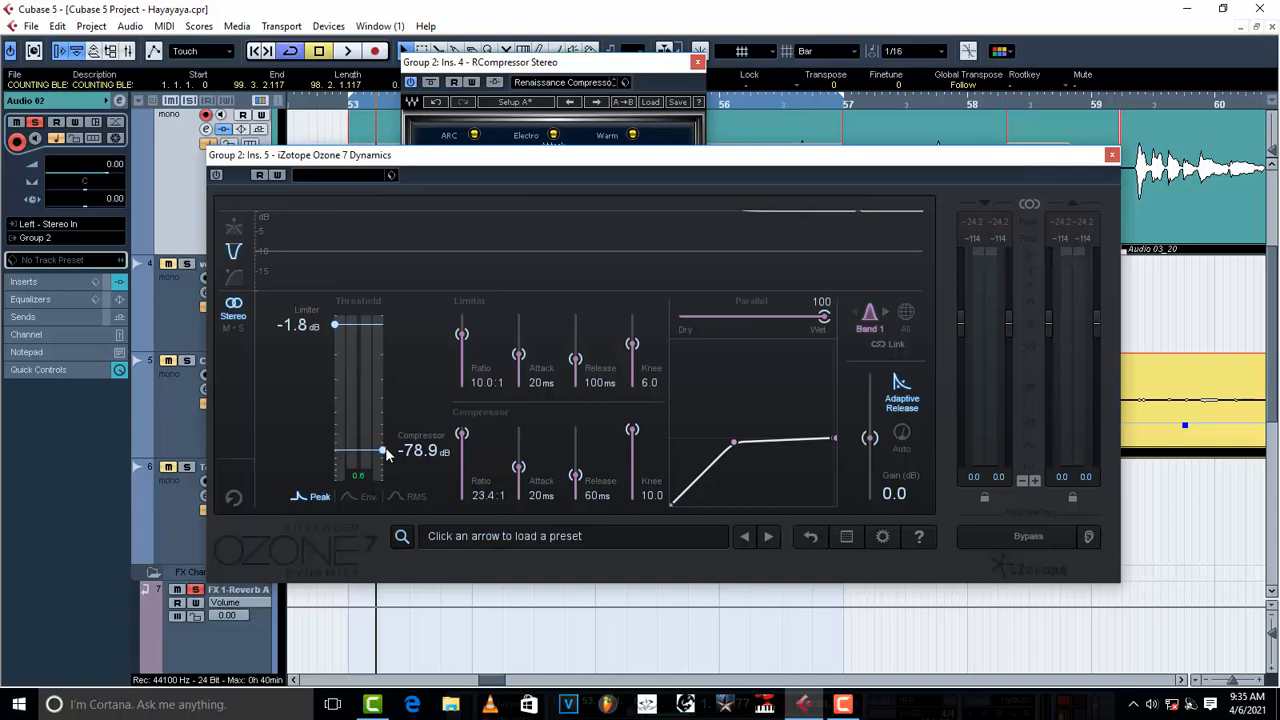
Lower the RCompressor ratio to 2.59 and bring the Ozone compressor to a 2.0:1 ratio at a -16.7 dB threshold
{"action": "left_click", "coordinate": [660, 64]}
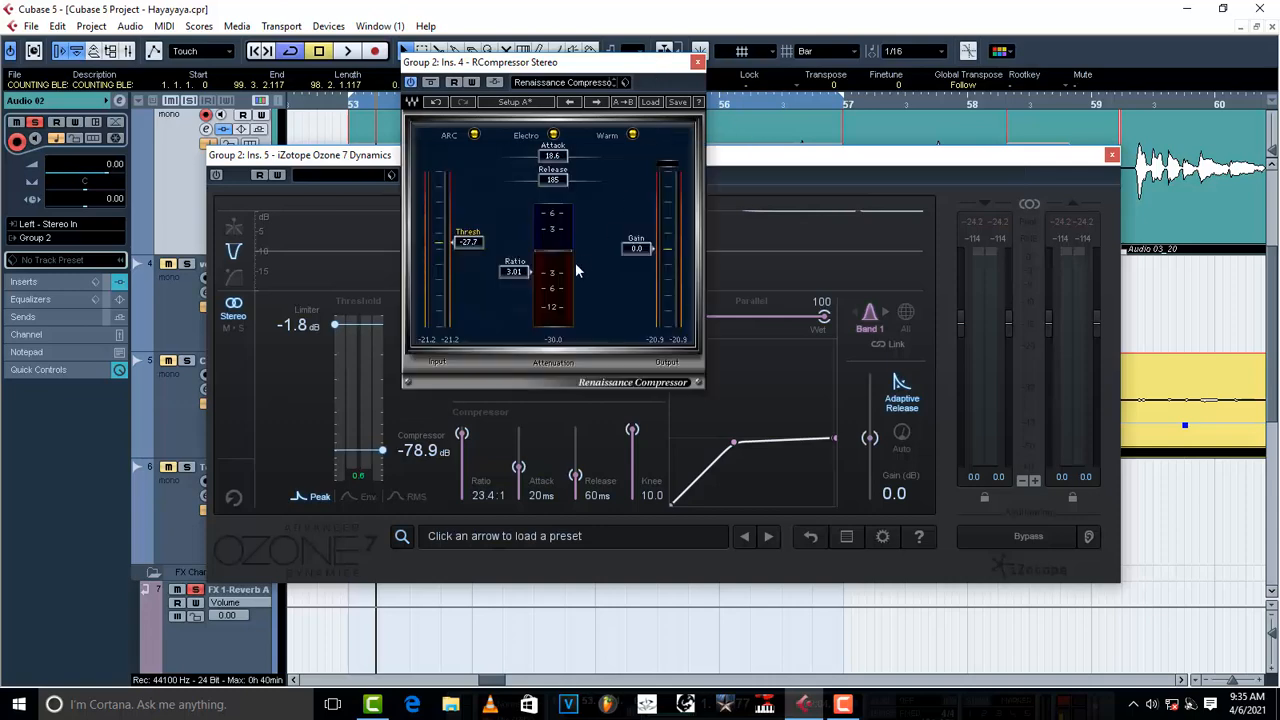
{"action": "mouse_move", "coordinate": [576, 270]}
{"action": "left_mouse_down"}
{"action": "mouse_move", "coordinate": [576, 295]}
{"action": "mouse_move", "coordinate": [514, 305]}
{"action": "mouse_move", "coordinate": [514, 269]}
{"action": "left_mouse_up"}
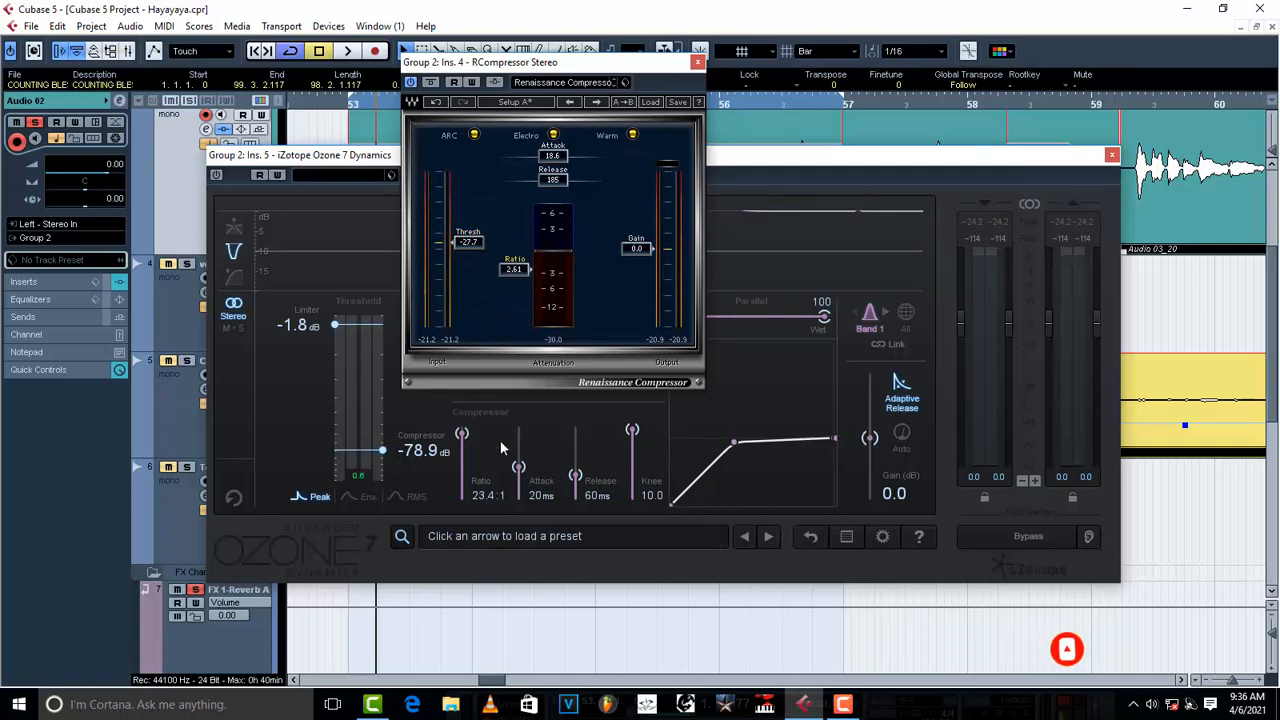
{"action": "left_click_drag", "start_coordinate": [466, 438], "coordinate": [466, 388]}
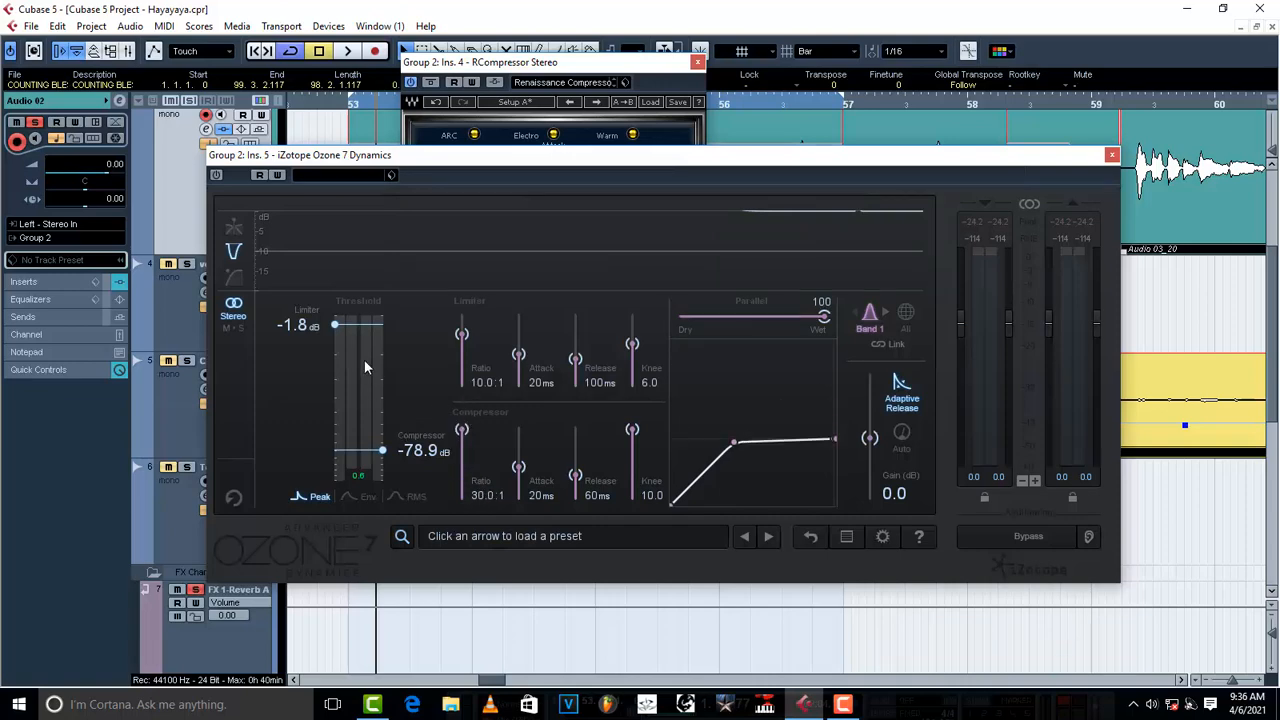
{"action": "mouse_move", "coordinate": [382, 451]}
{"action": "left_mouse_down"}
{"action": "mouse_move", "coordinate": [383, 464]}
{"action": "mouse_move", "coordinate": [385, 452]}
{"action": "left_mouse_up"}
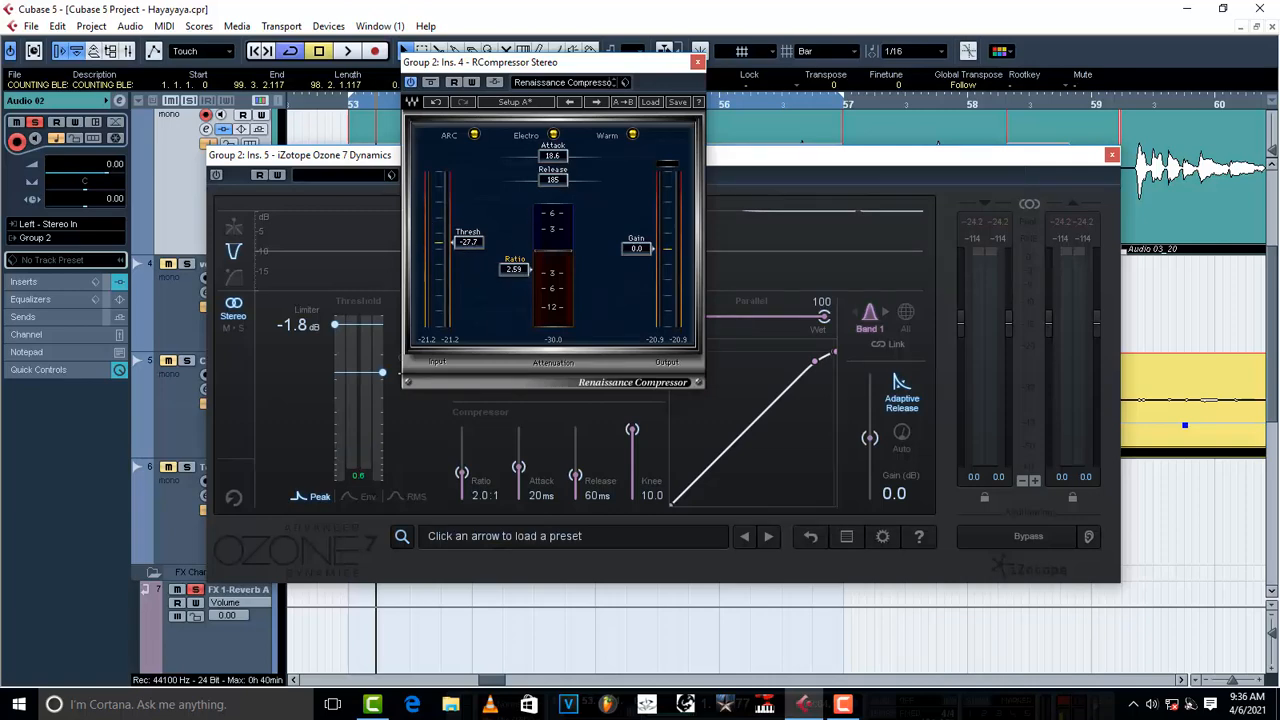
Reset the RCompressor threshold to 0.0 and lower it to -30.3 while auditioning the vocal
{"action": "left_click_drag", "start_coordinate": [468, 243], "coordinate": [468, 172]}
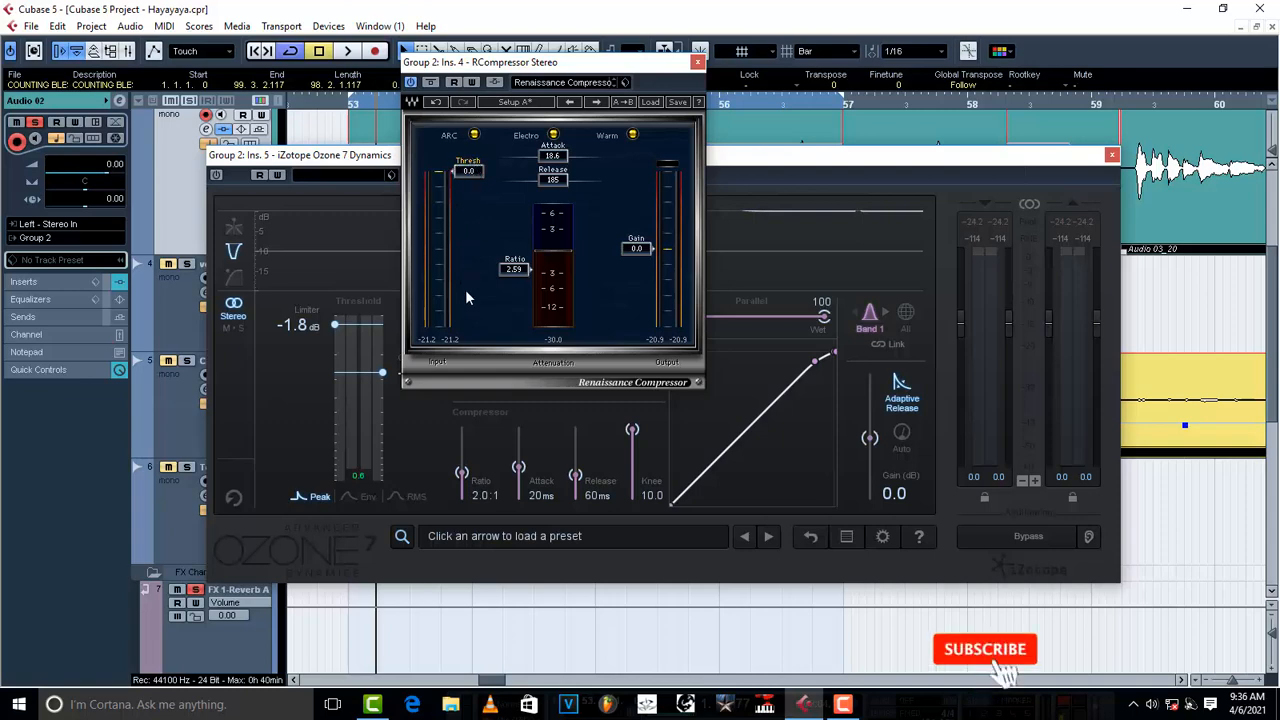
{"action": "key", "text": "space"}
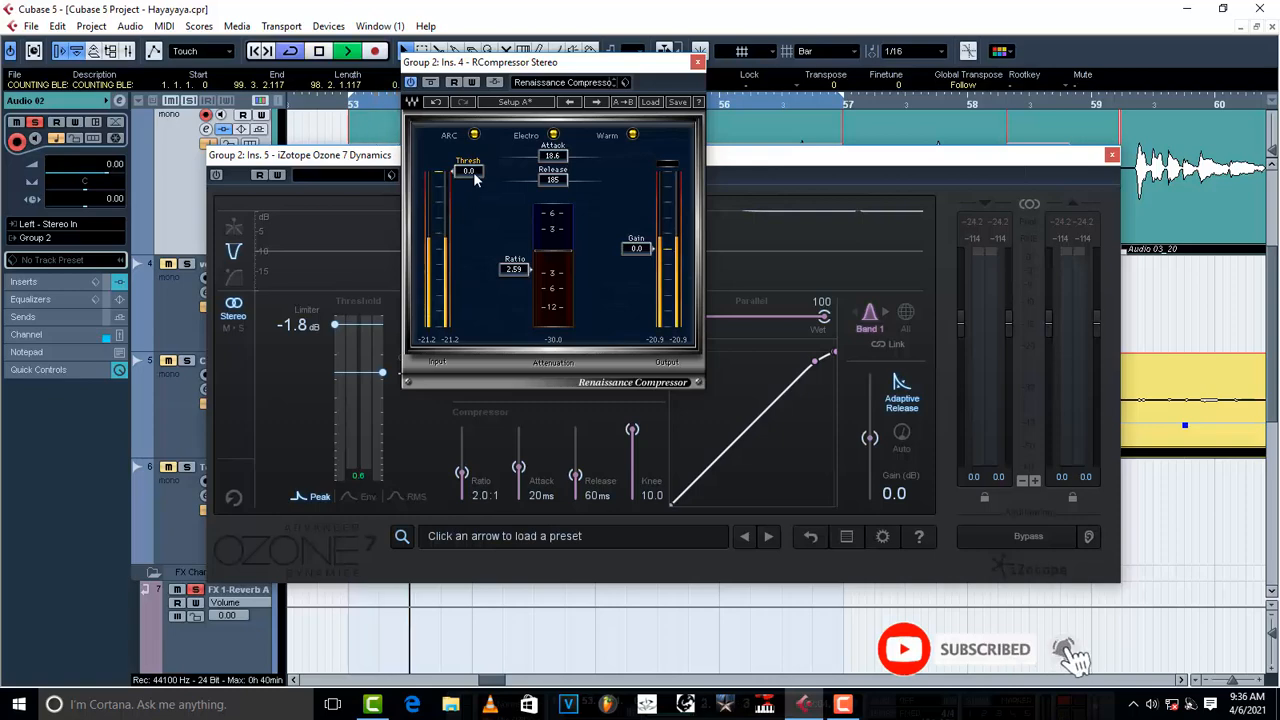
{"action": "left_click_drag", "start_coordinate": [468, 171], "coordinate": [468, 248]}
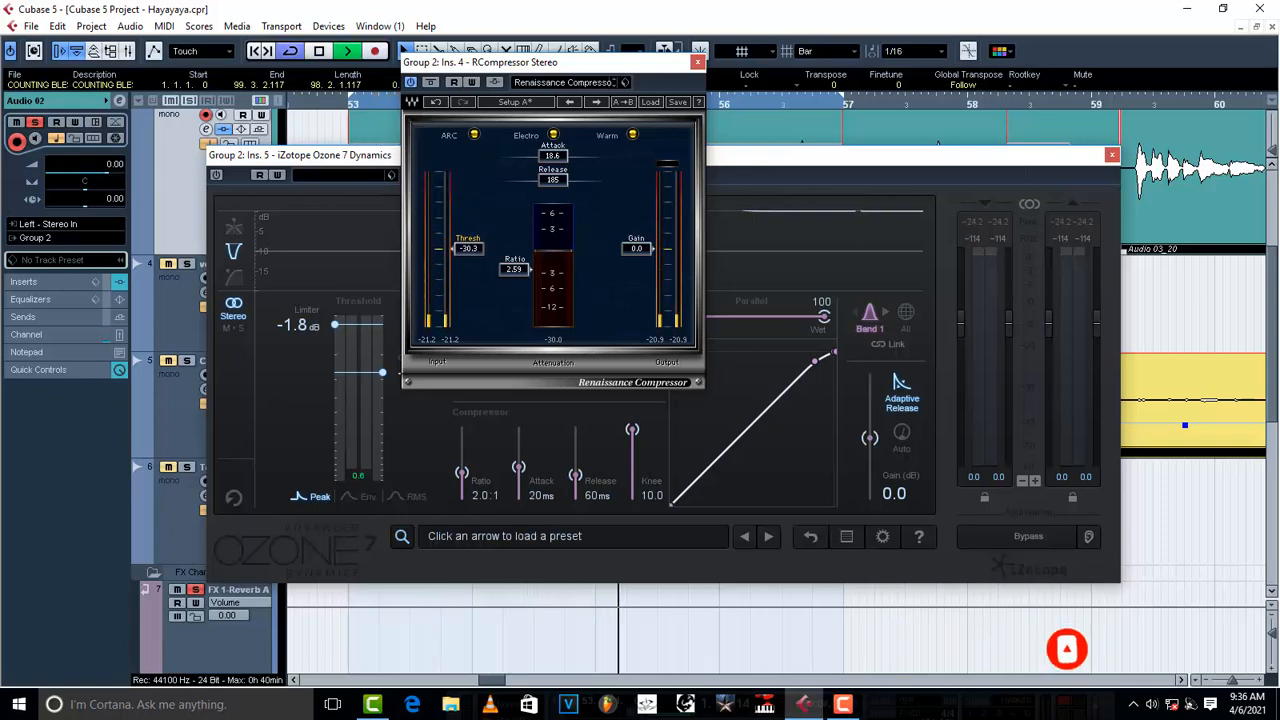
{"action": "key", "text": "space"}
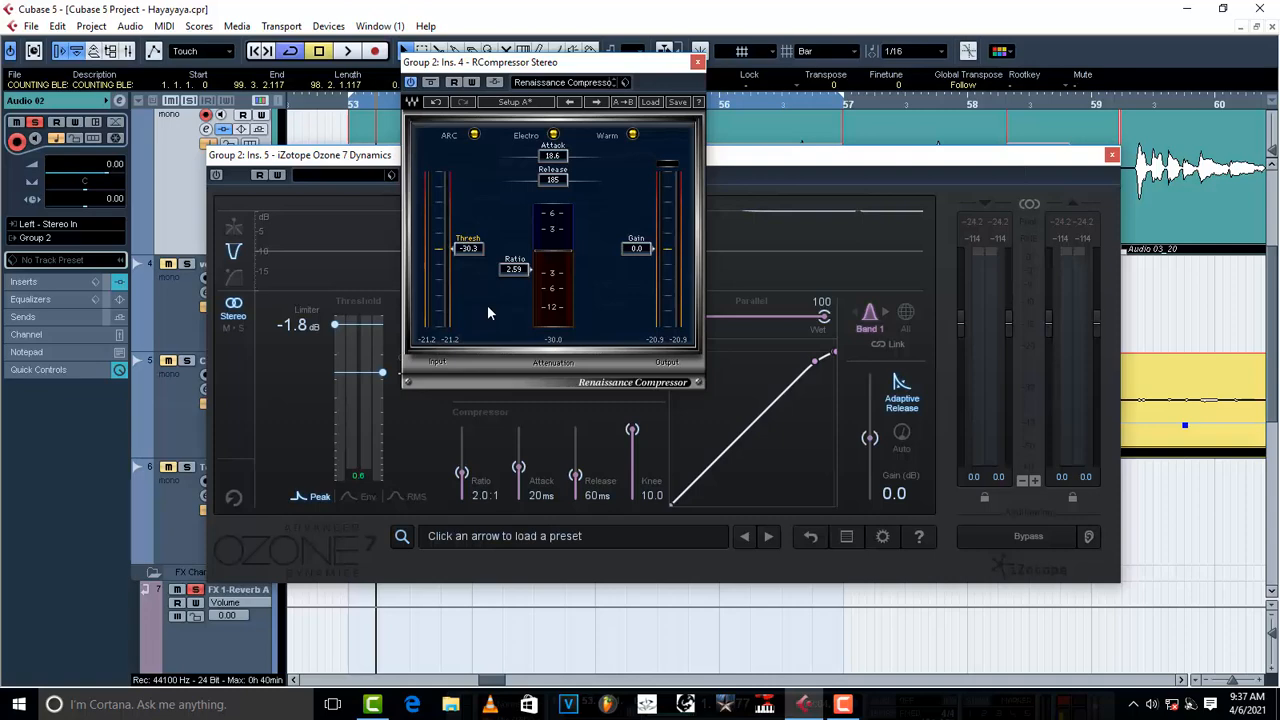
Set the RCompressor ratio to 3.0 and audition the vocal from bar 53 with it
{"action": "left_click_drag", "start_coordinate": [513, 276], "coordinate": [518, 277]}
{"action": "left_click", "coordinate": [514, 269]}
{"action": "type", "text": "3."}
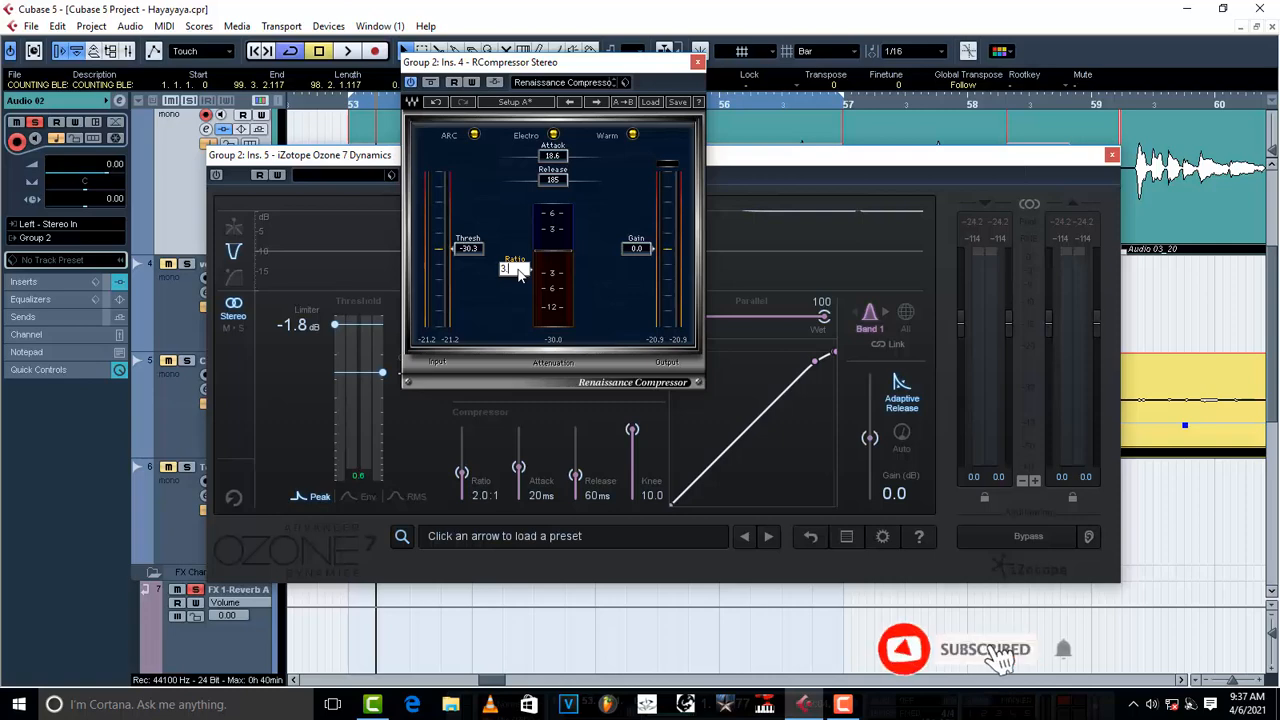
{"action": "type", "text": "0"}
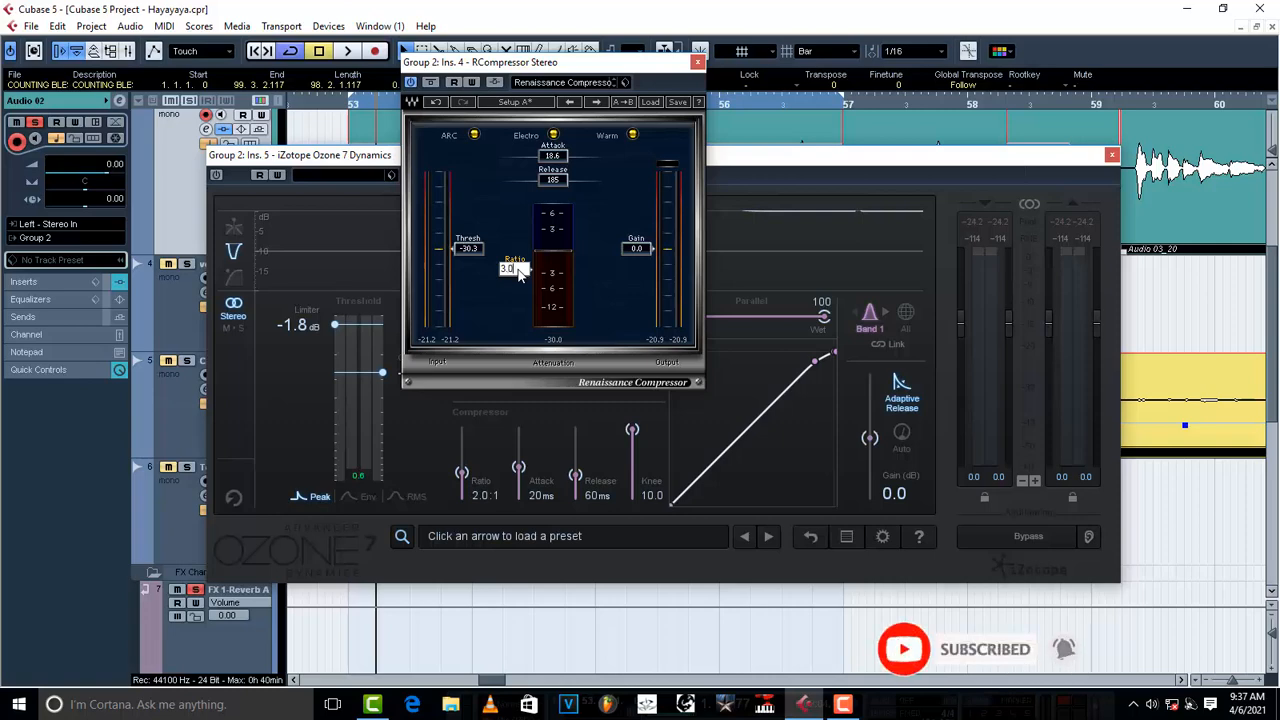
{"action": "key", "text": "Return"}
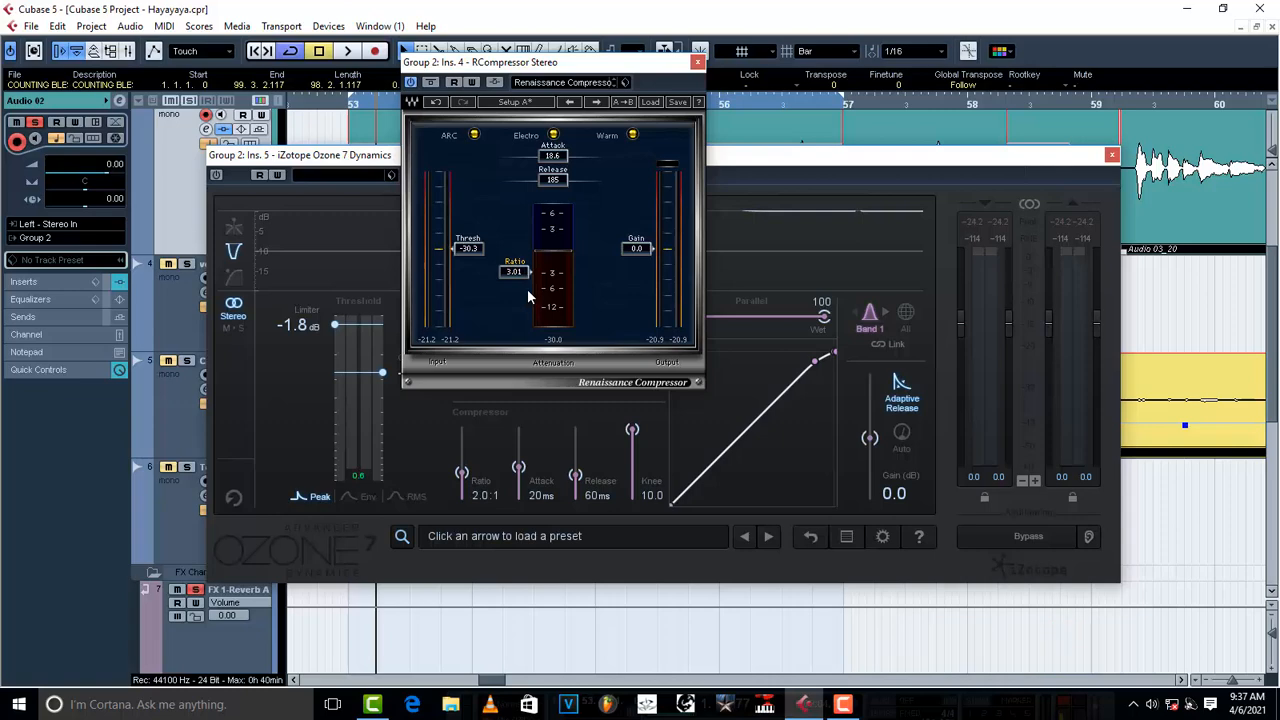
{"action": "key", "text": "space"}
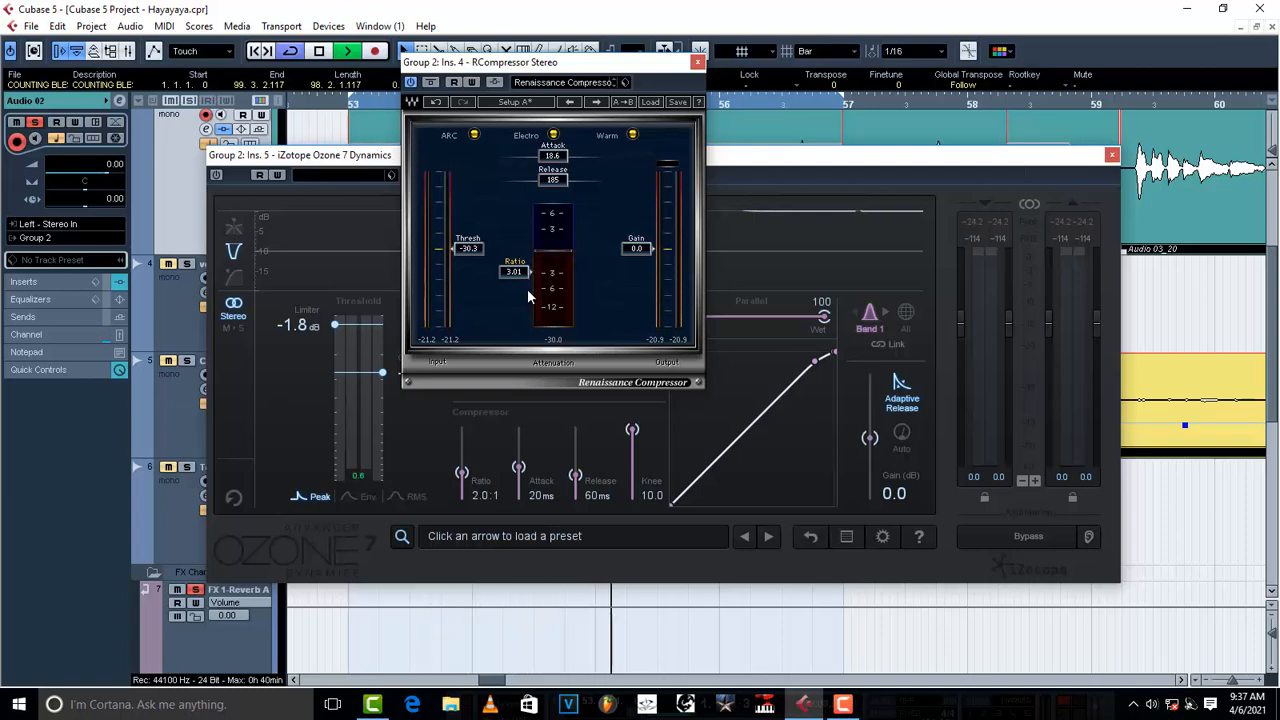
{"action": "key", "text": "space"}
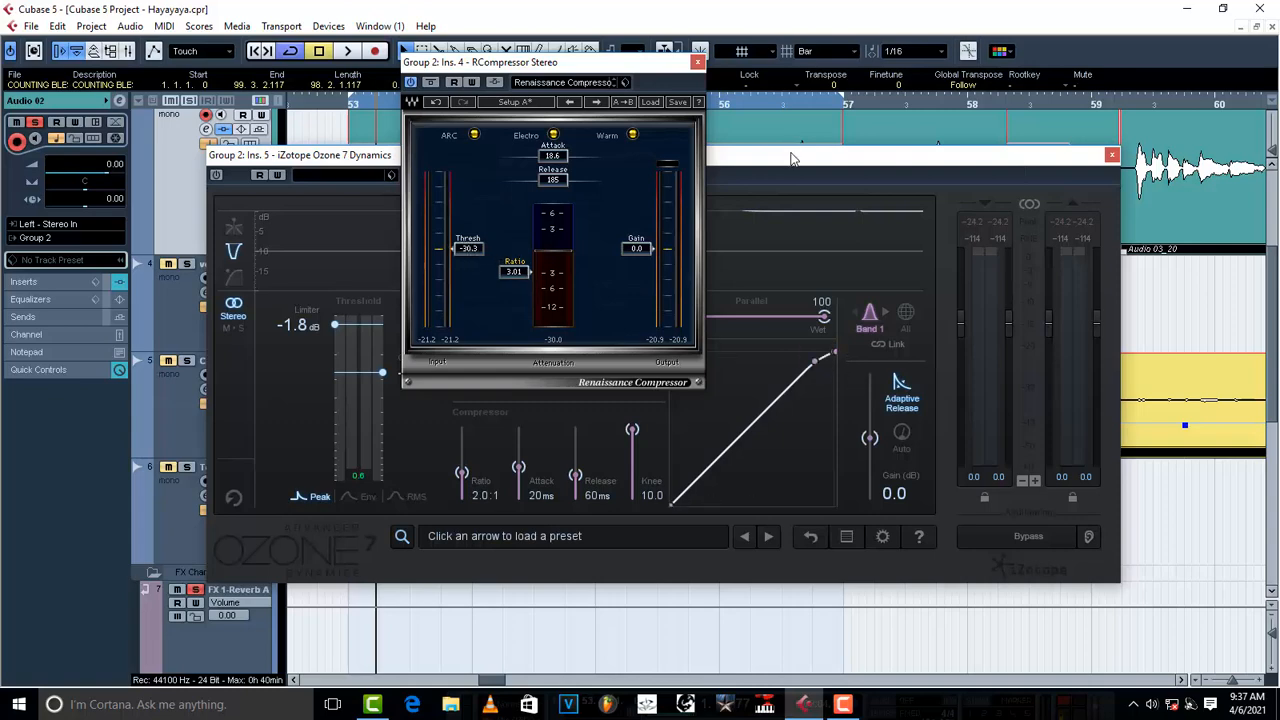
Raise the Ozone compressor ratio to 3.1:1 to mirror the RCompressor setting on the curve
{"action": "left_click", "coordinate": [514, 276]}
{"action": "left_click", "coordinate": [810, 155]}
{"action": "left_click", "coordinate": [744, 167]}
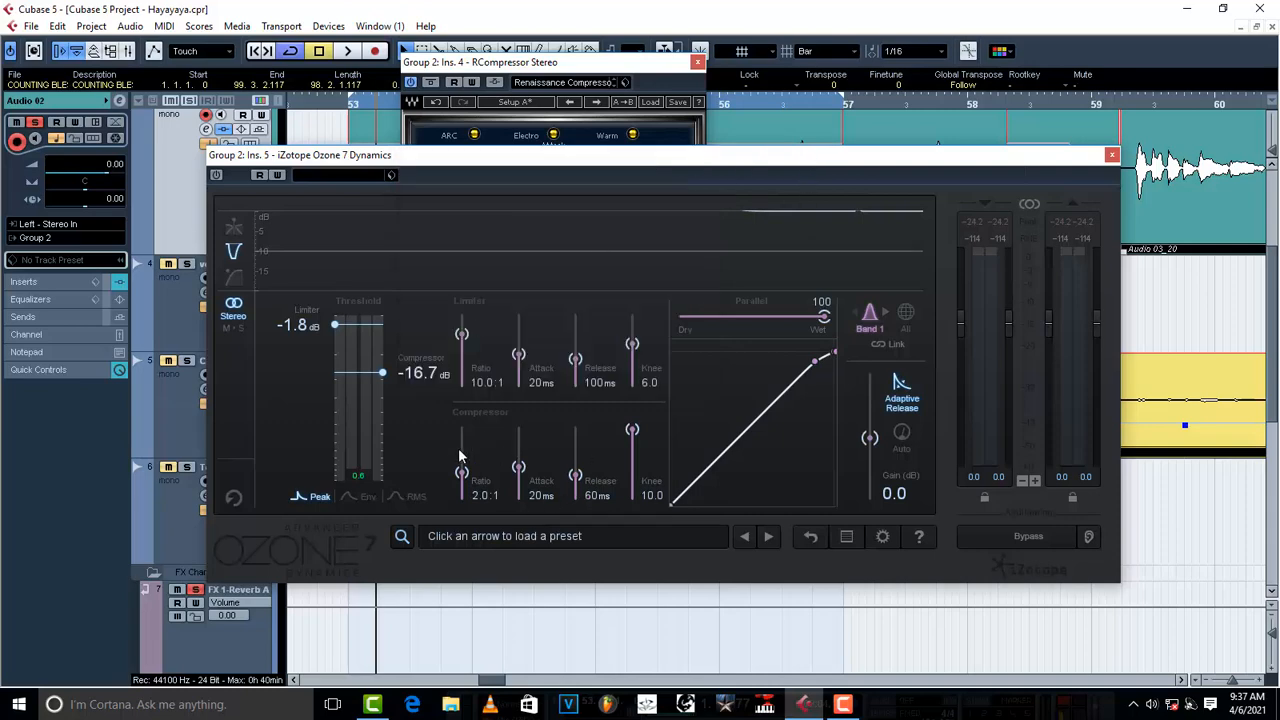
{"action": "left_click", "coordinate": [482, 502]}
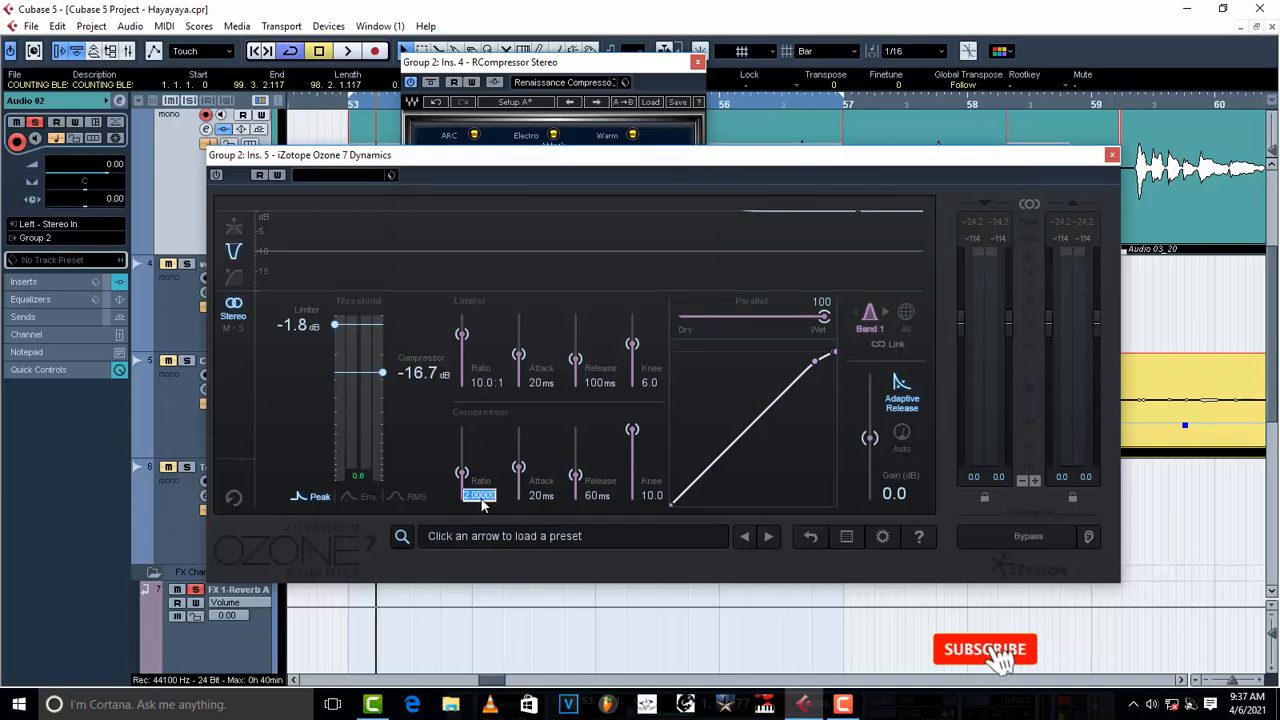
{"action": "key", "text": "BackSpace"}
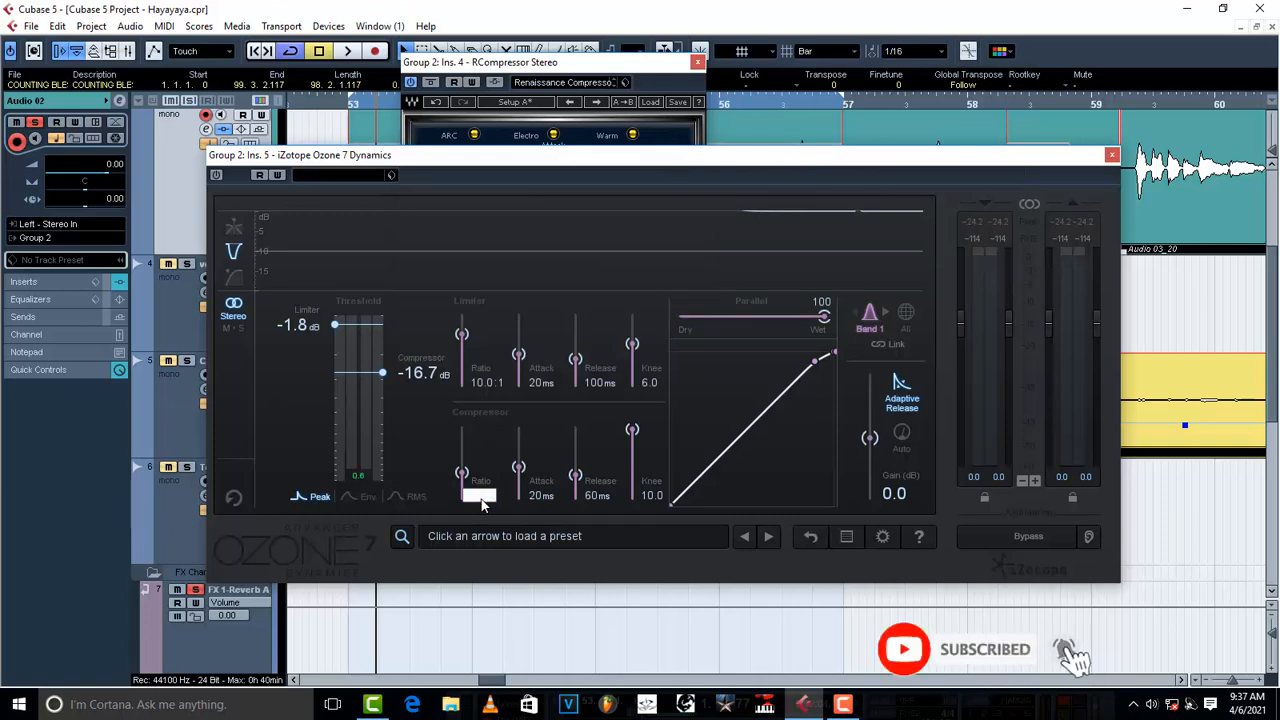
{"action": "type", "text": "3.1"}
{"action": "key", "text": "Return"}
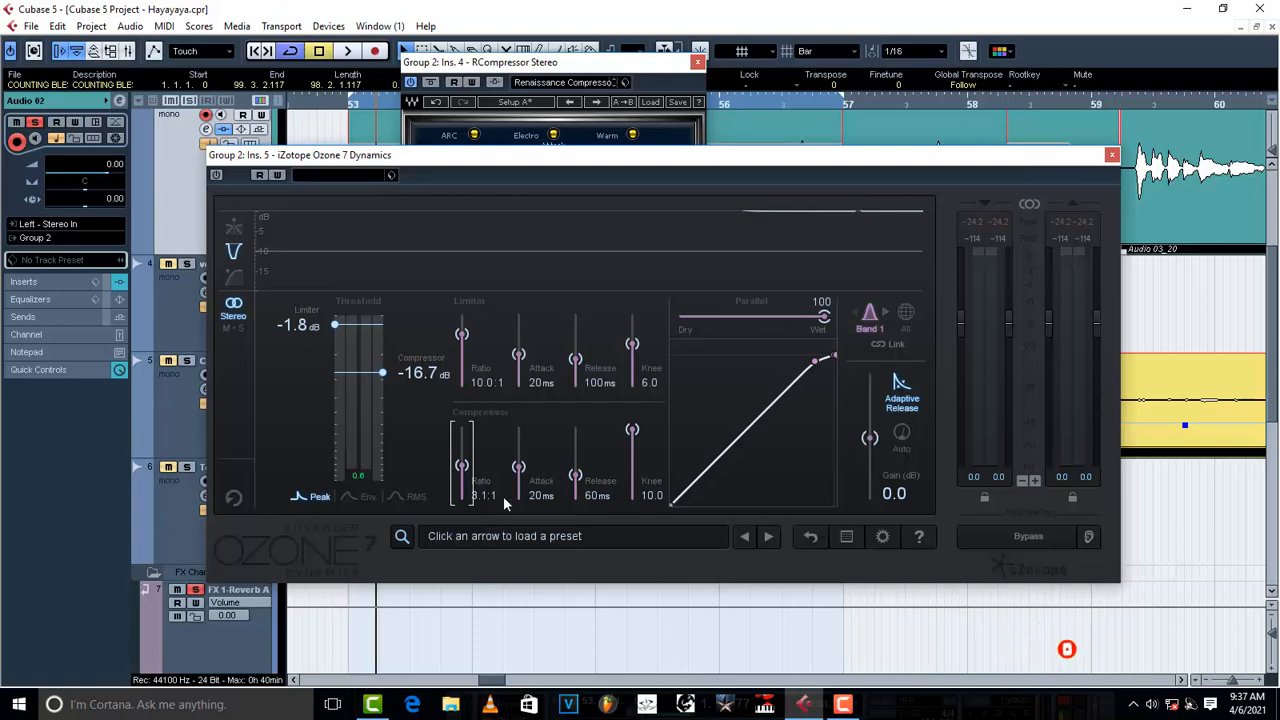
Straighten the Ozone curve to a 1.0:1 compressor ratio for comparison and restore the ratio to 3.1:1
{"action": "left_click", "coordinate": [577, 63]}
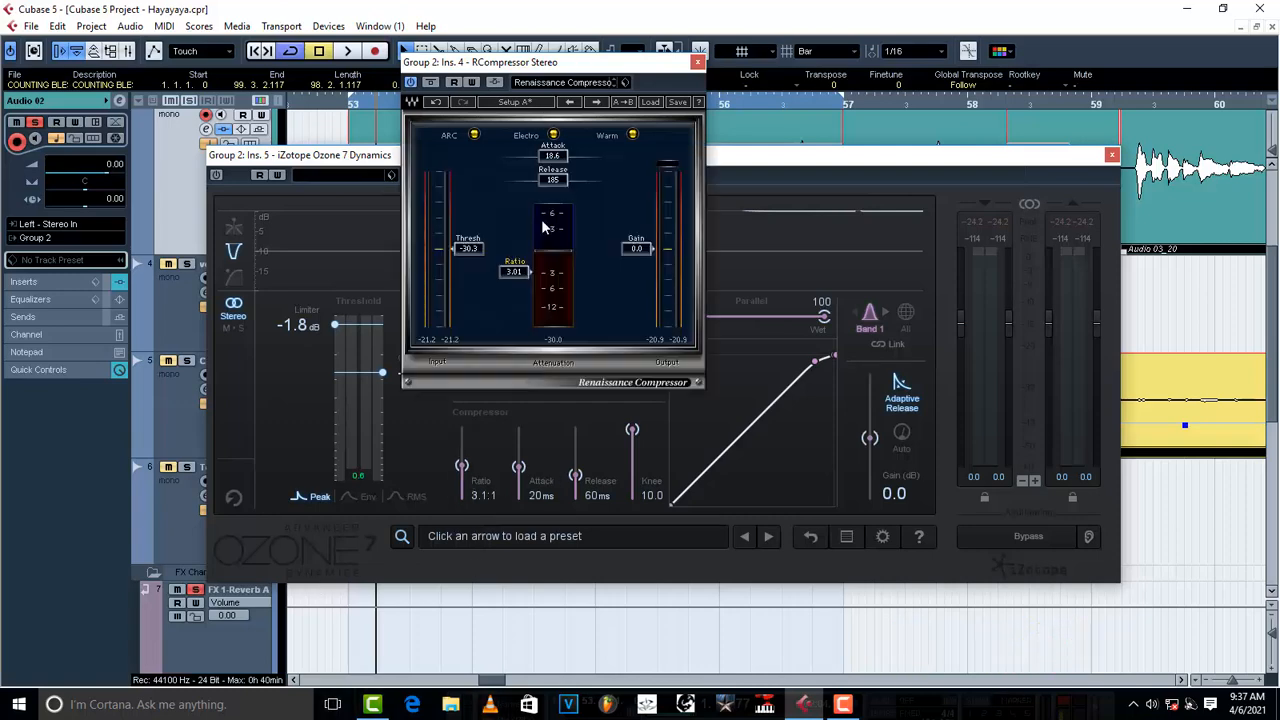
{"action": "left_click", "coordinate": [771, 168]}
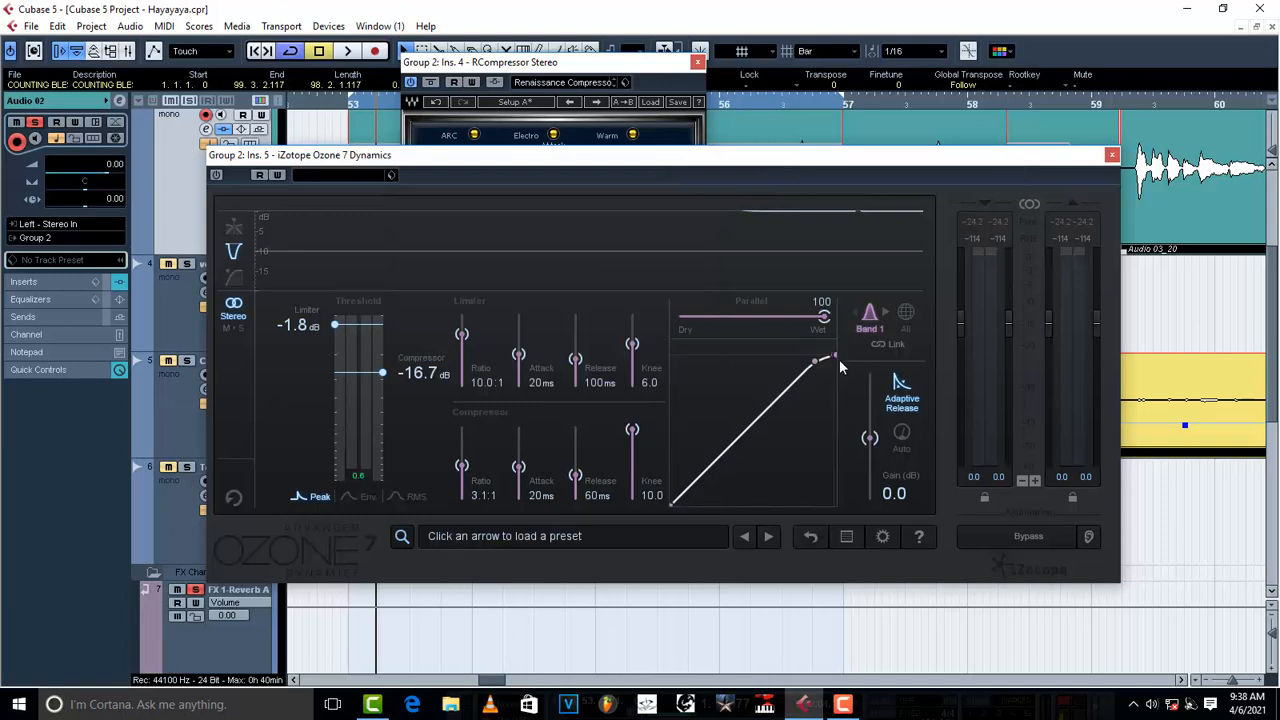
{"action": "left_click_drag", "start_coordinate": [834, 357], "coordinate": [836, 302]}
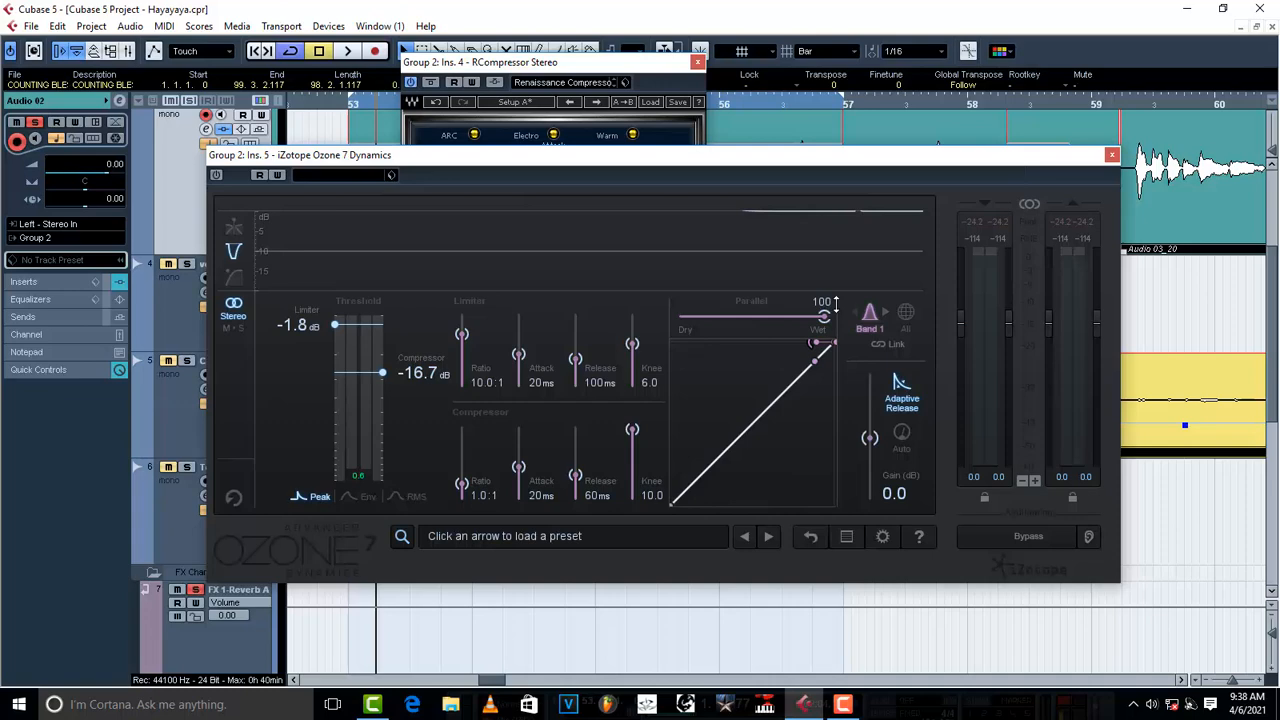
{"action": "double_click", "coordinate": [481, 495]}
{"action": "type", "text": "3.1"}
{"action": "key", "text": "Return"}
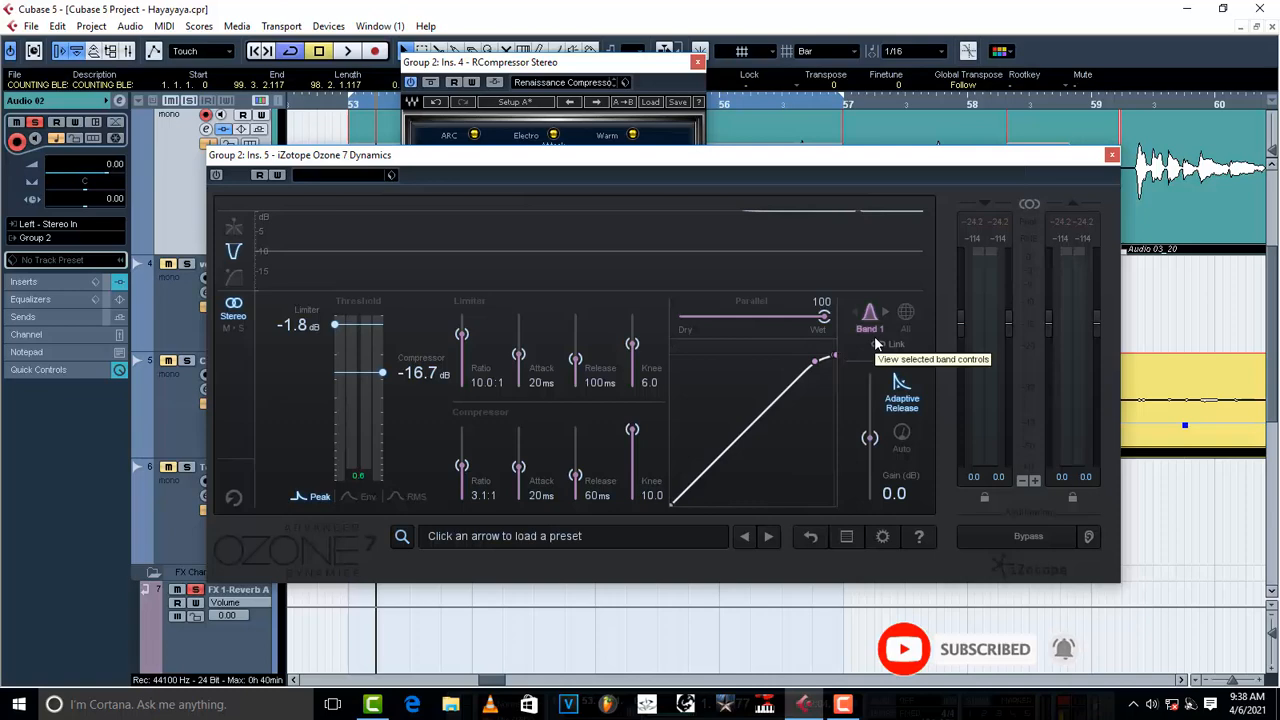
Play the vocal through RCompressor and lower its threshold to -45.4 during playback
{"action": "left_click", "coordinate": [641, 62]}
{"action": "key", "text": "space"}
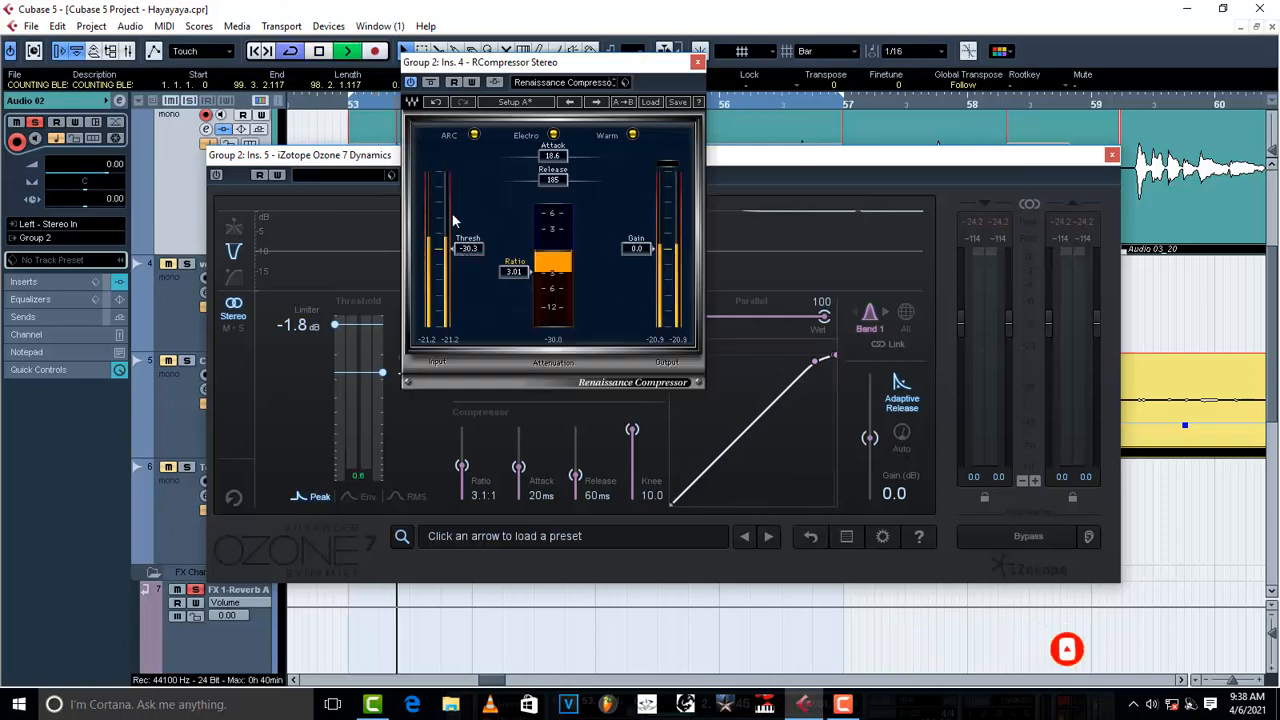
{"action": "left_click_drag", "start_coordinate": [470, 254], "coordinate": [470, 287]}
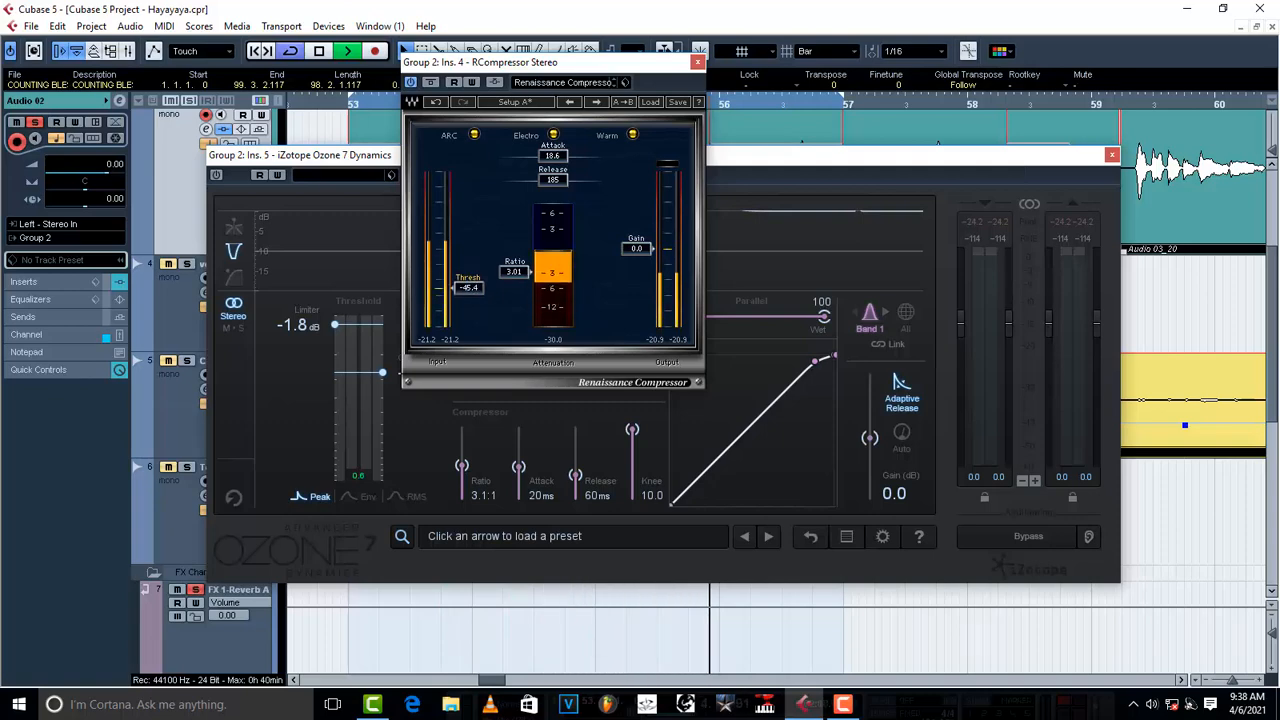
Raise the RCompressor ratio to 50.00 while auditioning the looped vocal
{"action": "key", "text": "space"}
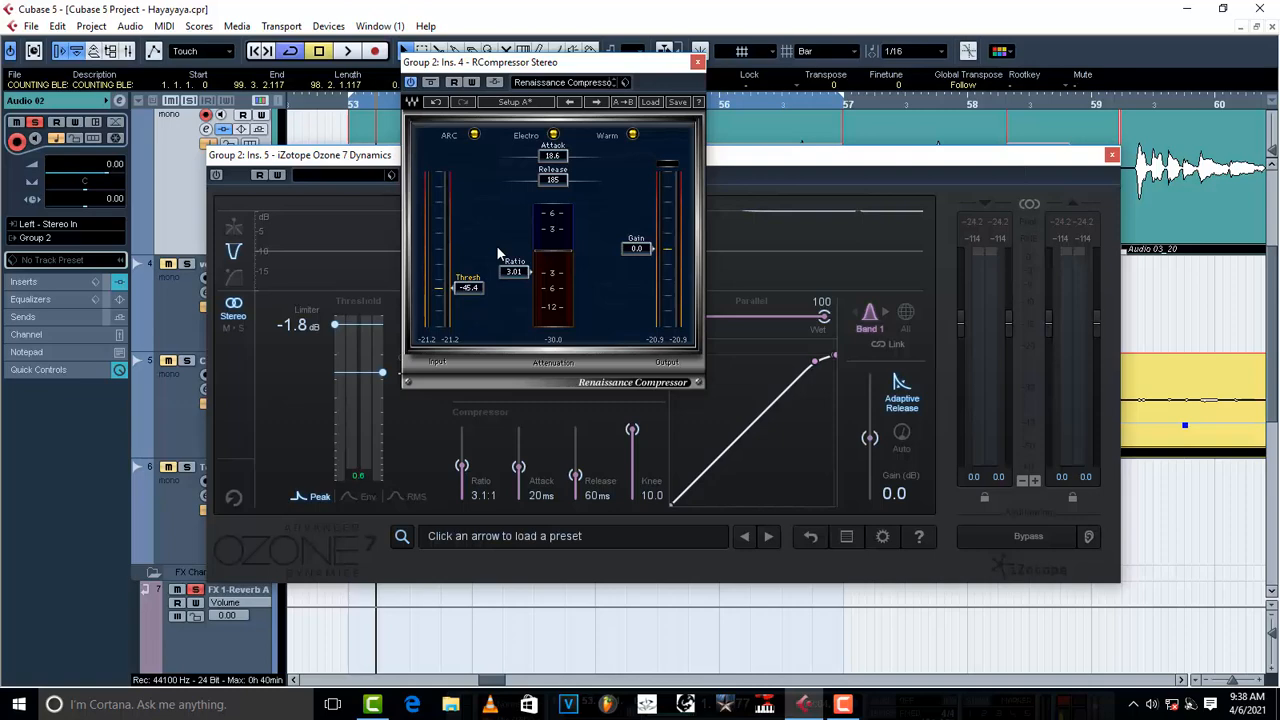
{"action": "left_click_drag", "start_coordinate": [513, 271], "coordinate": [513, 229]}
{"action": "key", "text": "space"}
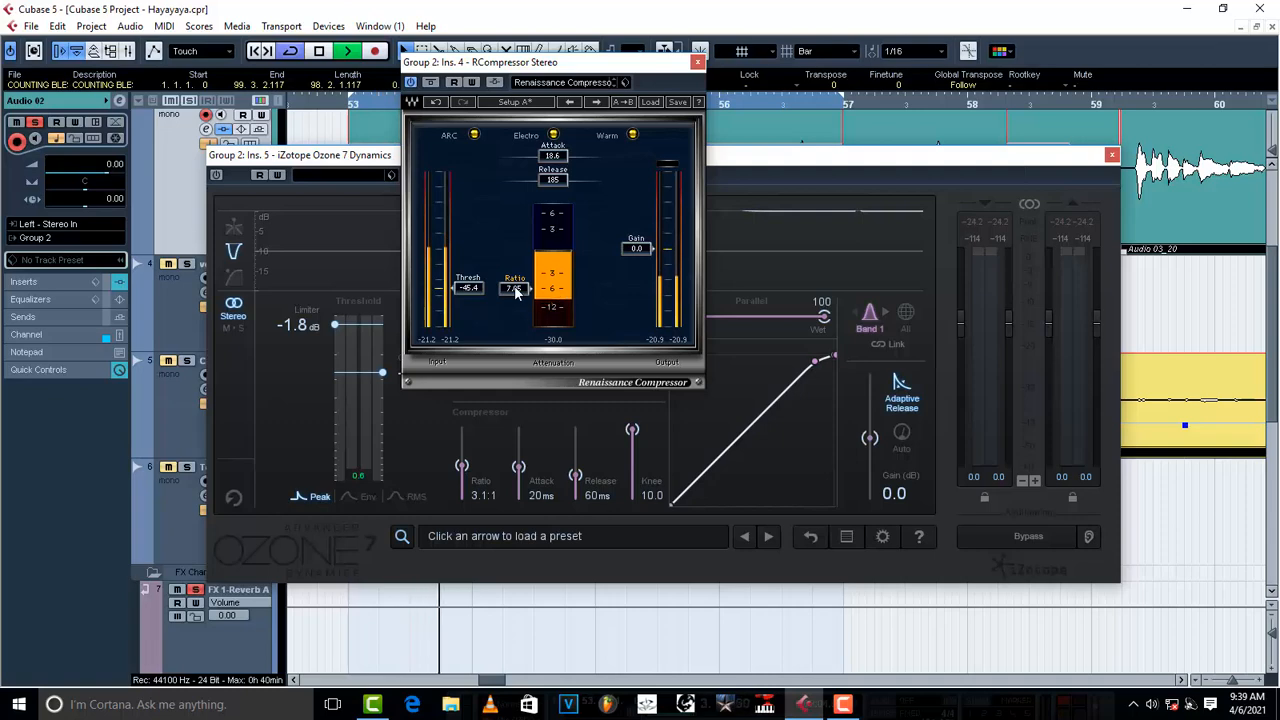
{"action": "left_click_drag", "start_coordinate": [517, 291], "coordinate": [522, 336]}
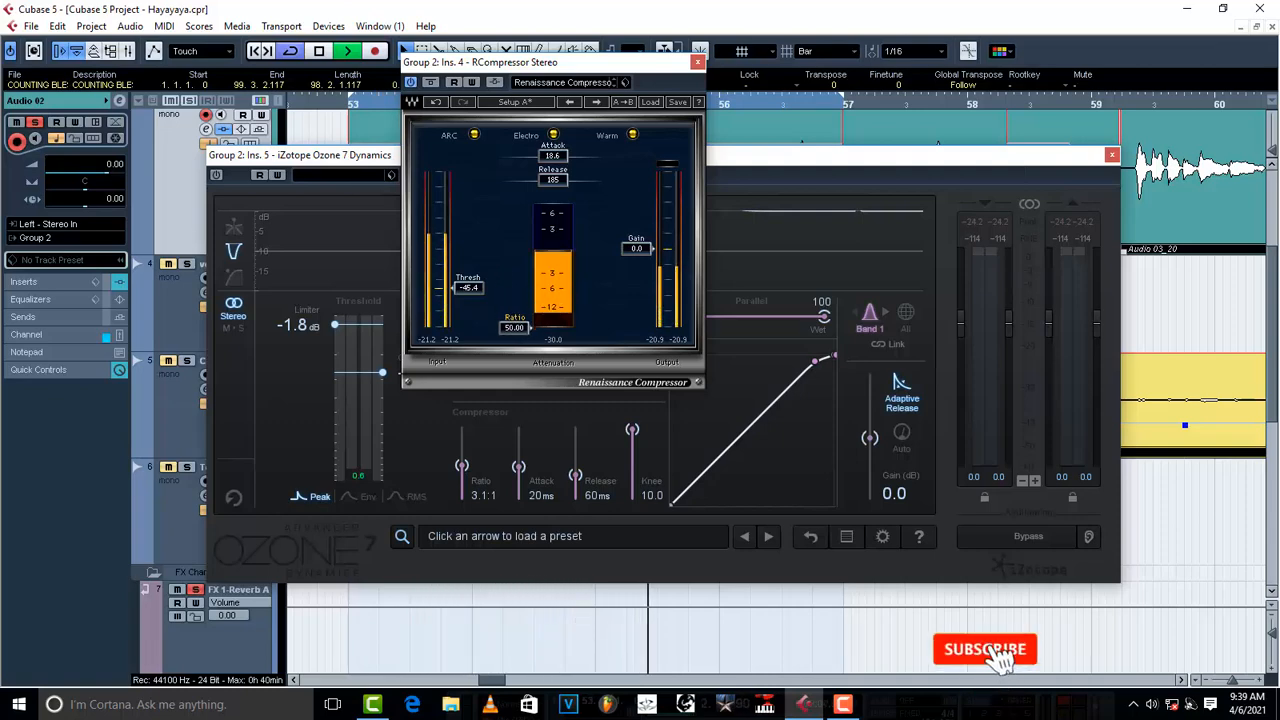
Lower the RCompressor threshold to -52.7 and raise its output gain to 28.7 during playback, and stop the vocal
{"action": "left_click_drag", "start_coordinate": [468, 287], "coordinate": [468, 307]}
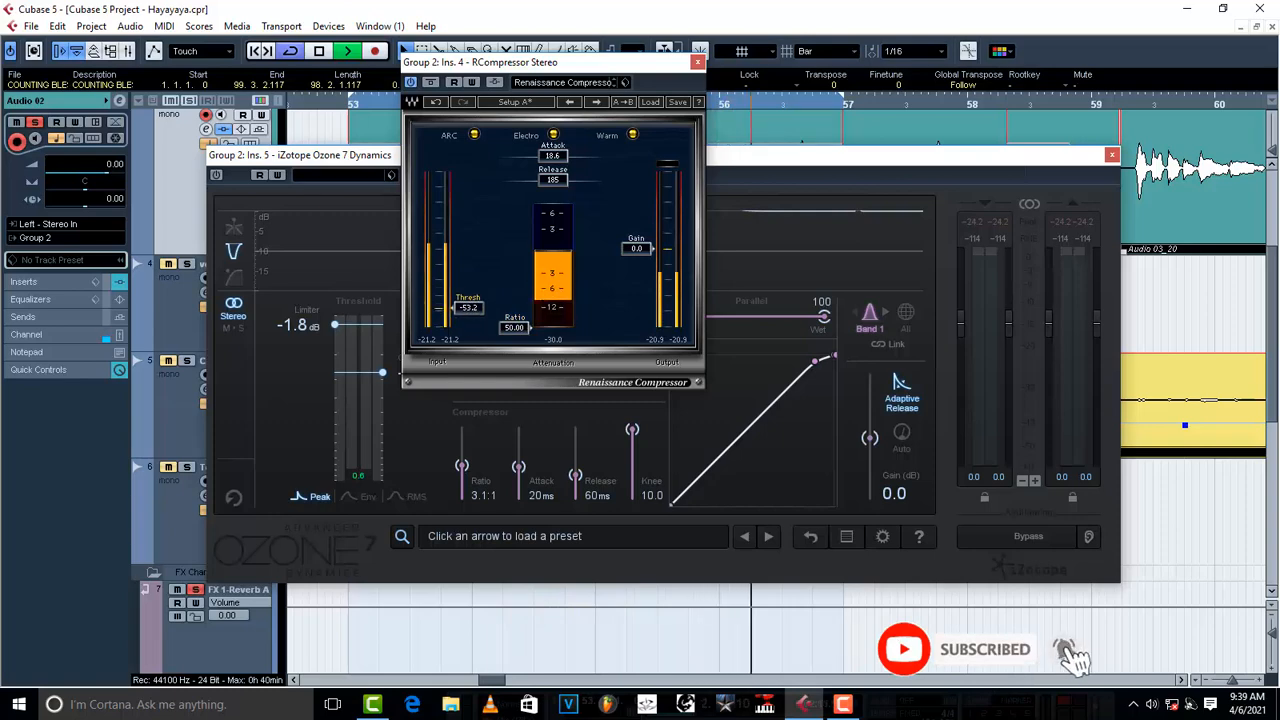
{"action": "left_click_drag", "start_coordinate": [636, 248], "coordinate": [636, 174]}
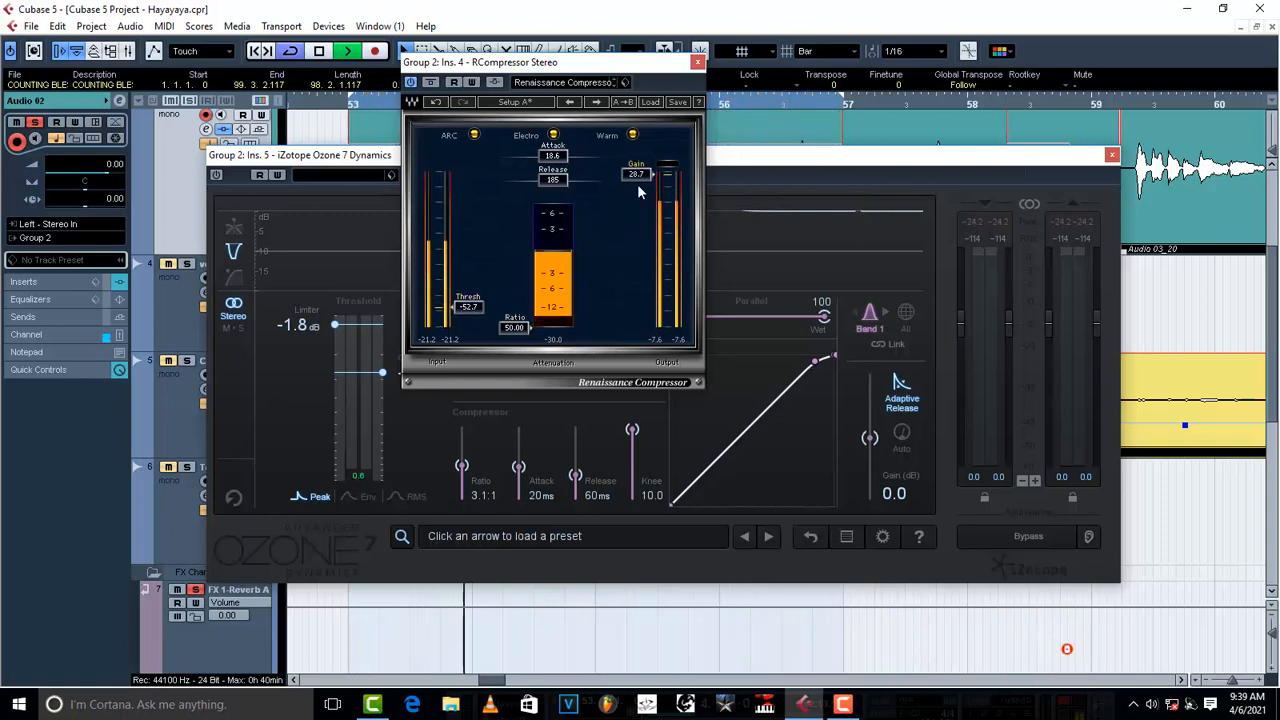
{"action": "key", "text": "space"}
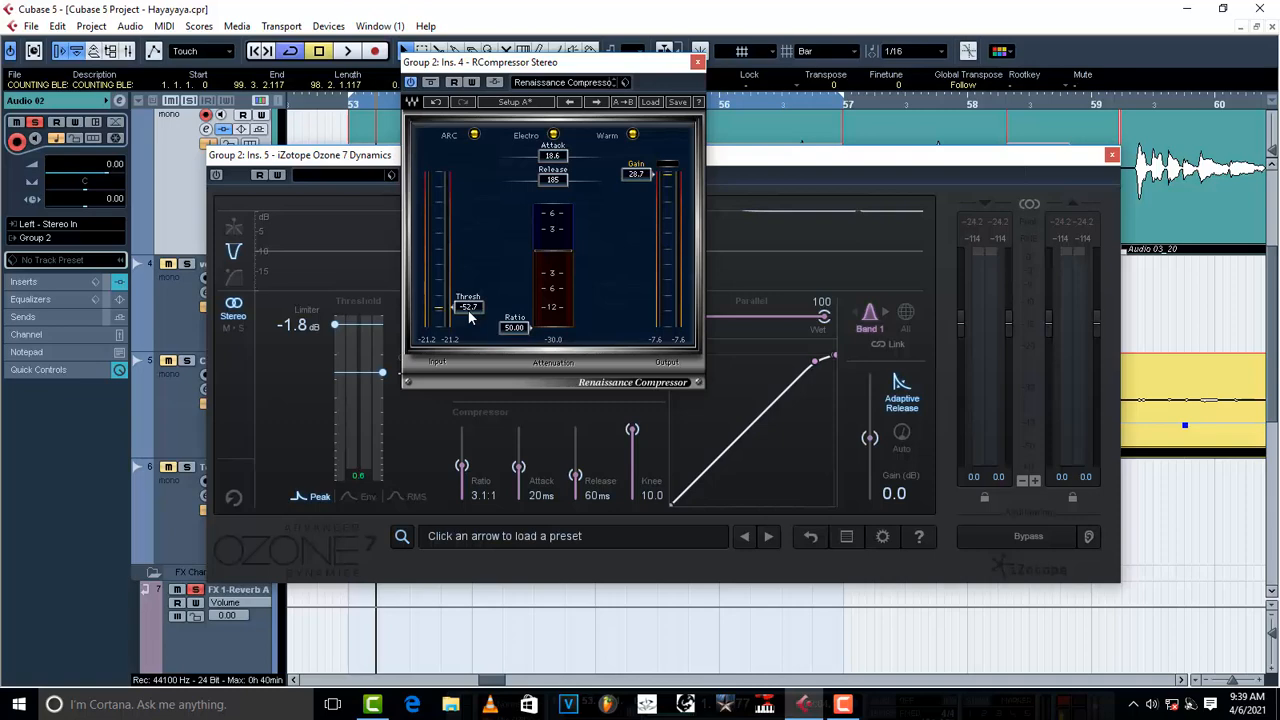
Set the RCompressor threshold to -18.9 and its ratio to 1.32
{"action": "left_click_drag", "start_coordinate": [470, 316], "coordinate": [530, 283]}
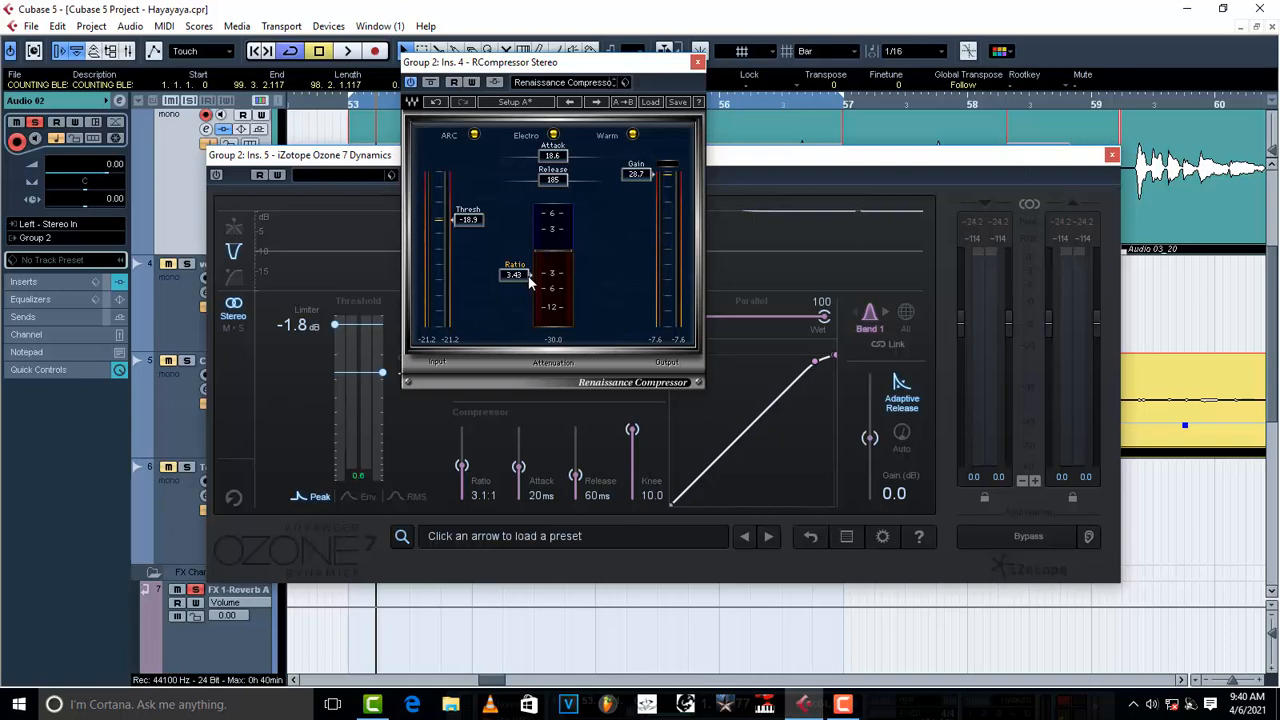
{"action": "mouse_move", "coordinate": [515, 278]}
{"action": "left_mouse_down"}
{"action": "mouse_move", "coordinate": [515, 331]}
{"action": "mouse_move", "coordinate": [515, 255]}
{"action": "left_mouse_up"}
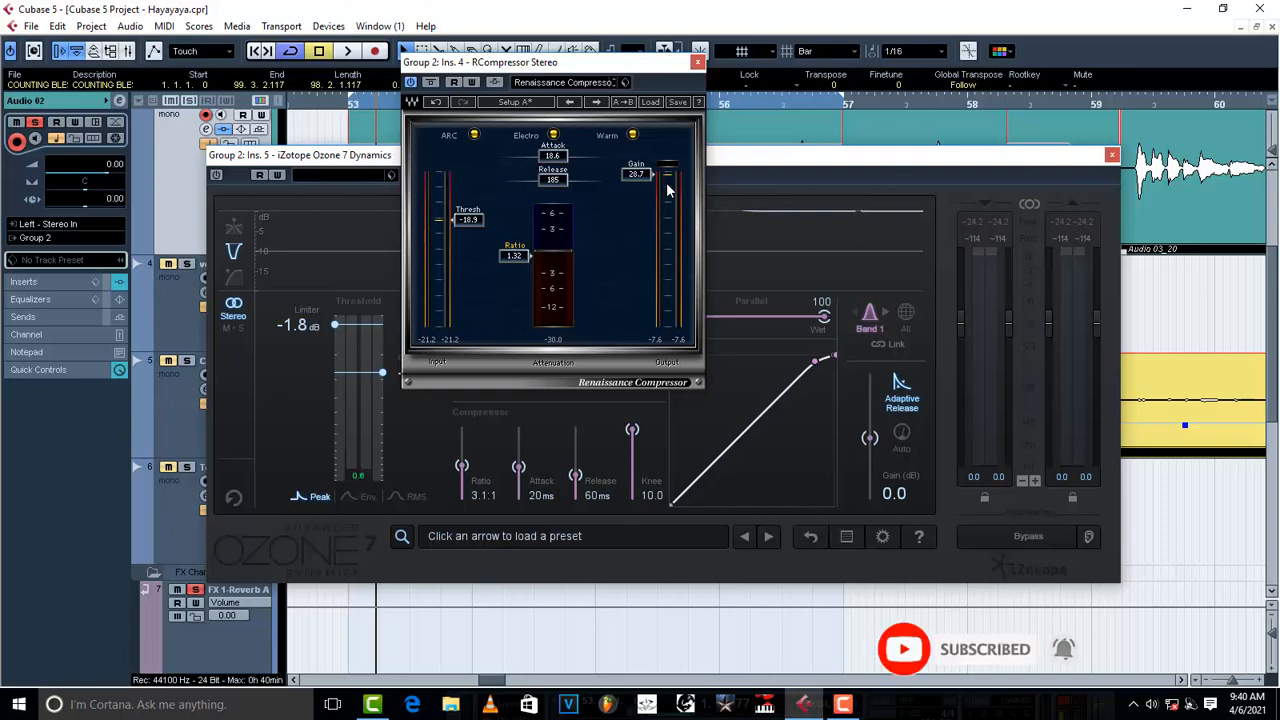
On the Ozone 7 Dynamics curve, set the limiter threshold to 0.0 dB and the compressor ratio to 30.0:1
{"action": "left_click", "coordinate": [775, 170]}
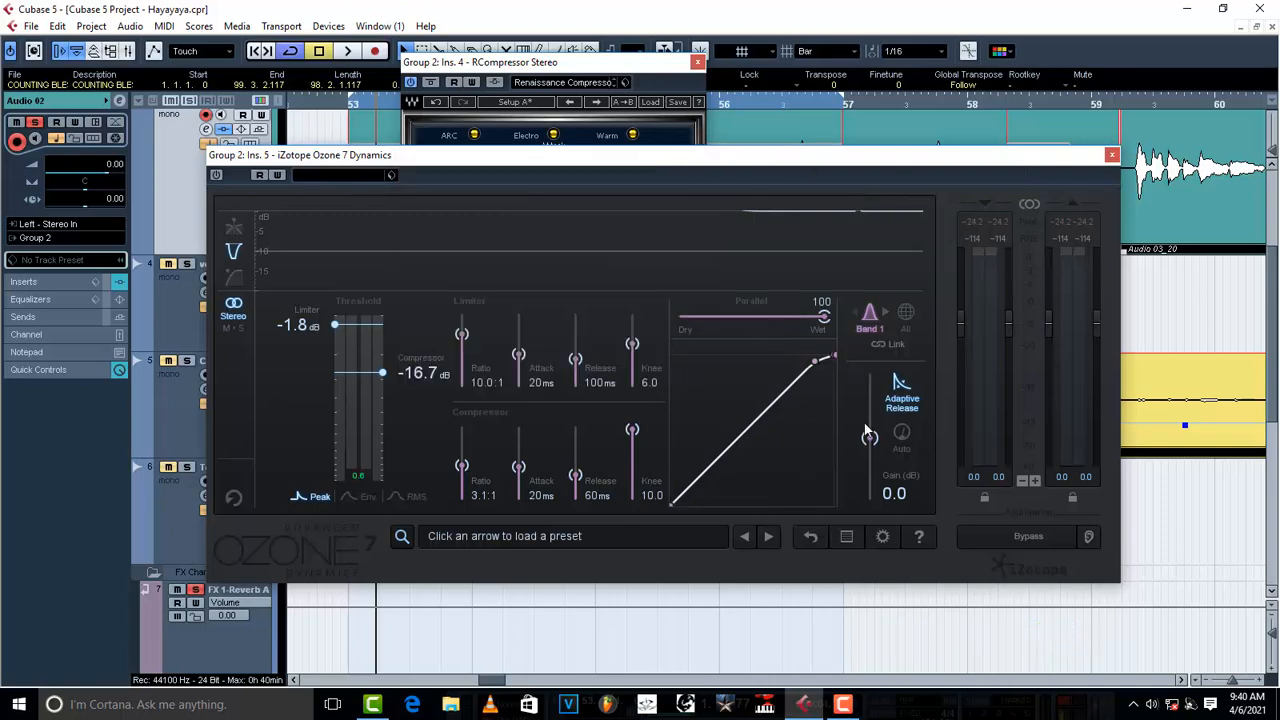
{"action": "left_click_drag", "start_coordinate": [835, 352], "coordinate": [841, 376]}
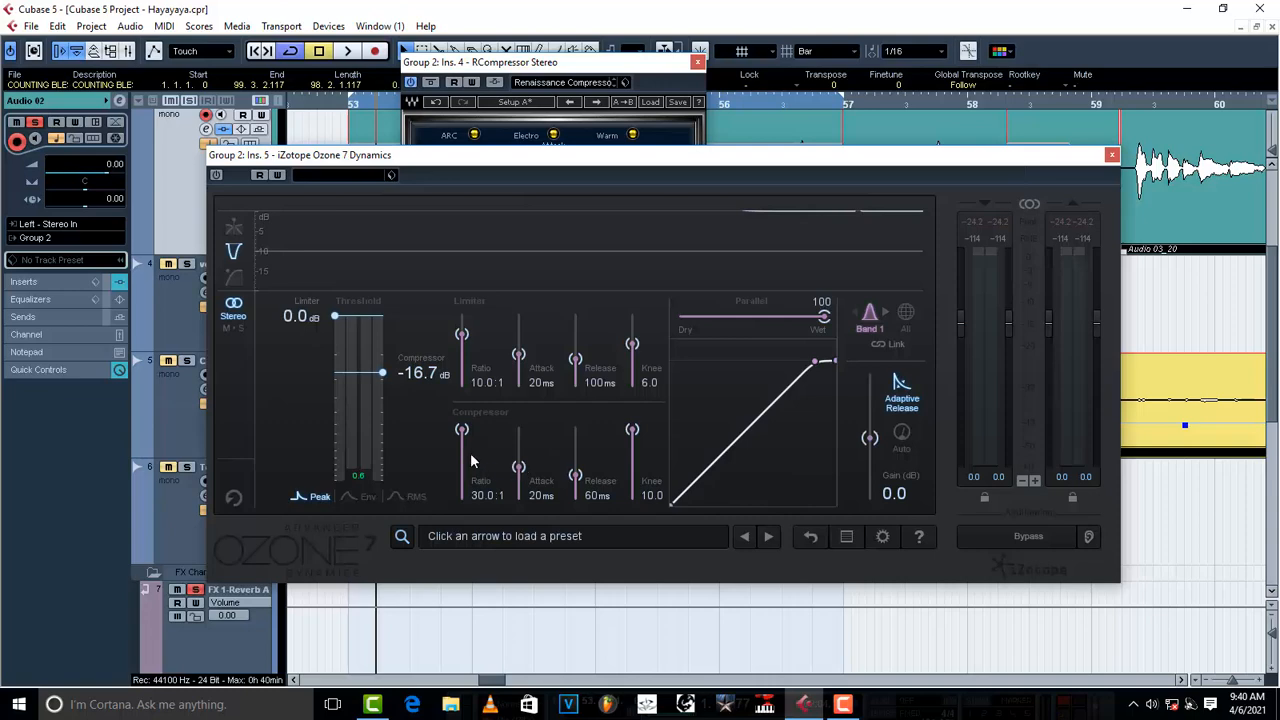
{"action": "mouse_move", "coordinate": [462, 433]}
{"action": "left_mouse_down"}
{"action": "mouse_move", "coordinate": [465, 490]}
{"action": "mouse_move", "coordinate": [465, 430]}
{"action": "left_mouse_up"}
Compare the Ozone curve at a 1.1:1 compressor ratio, restore 30.0:1 and lower the compressor threshold
{"action": "left_click_drag", "start_coordinate": [467, 432], "coordinate": [466, 487]}
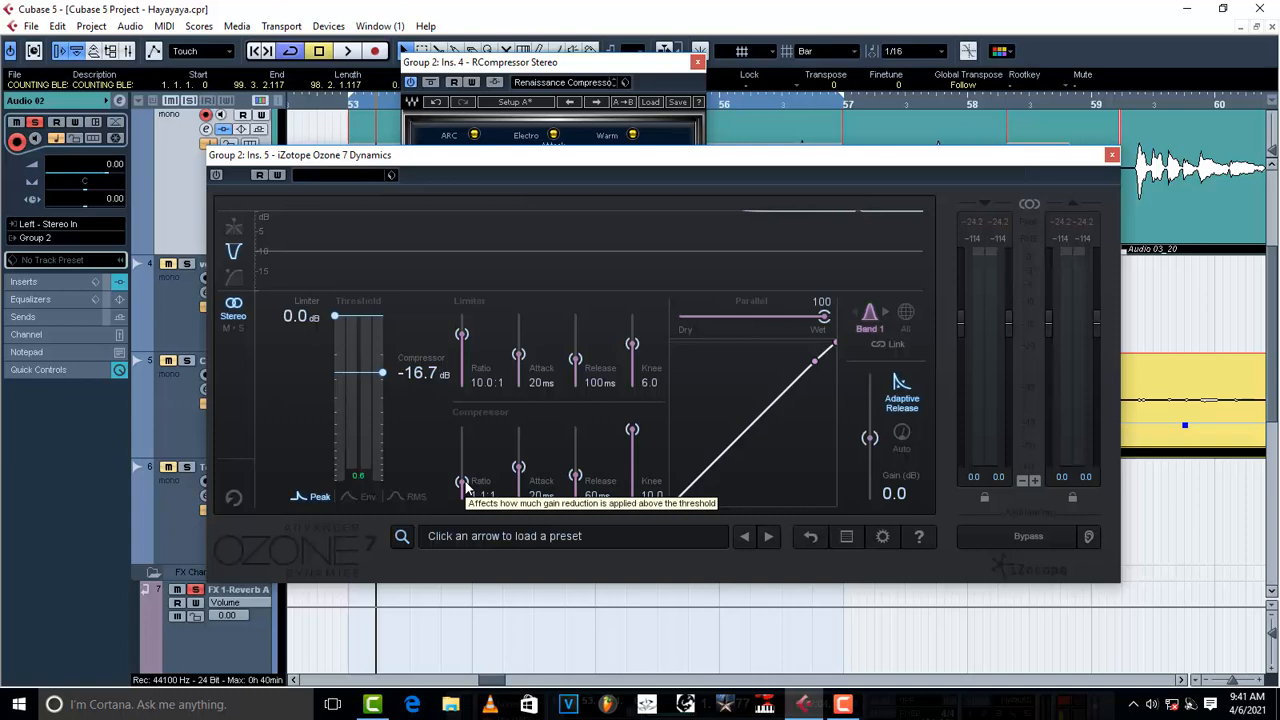
{"action": "left_click_drag", "start_coordinate": [466, 487], "coordinate": [476, 426]}
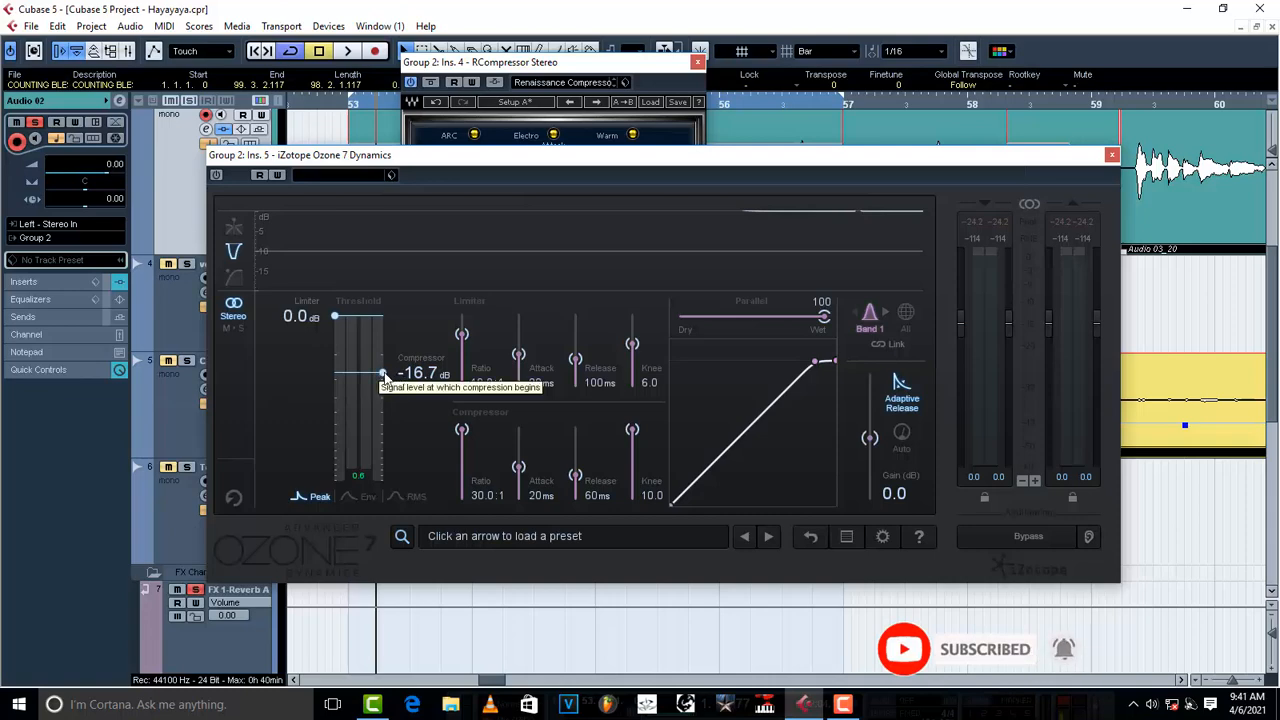
{"action": "left_click_drag", "start_coordinate": [382, 374], "coordinate": [376, 456]}
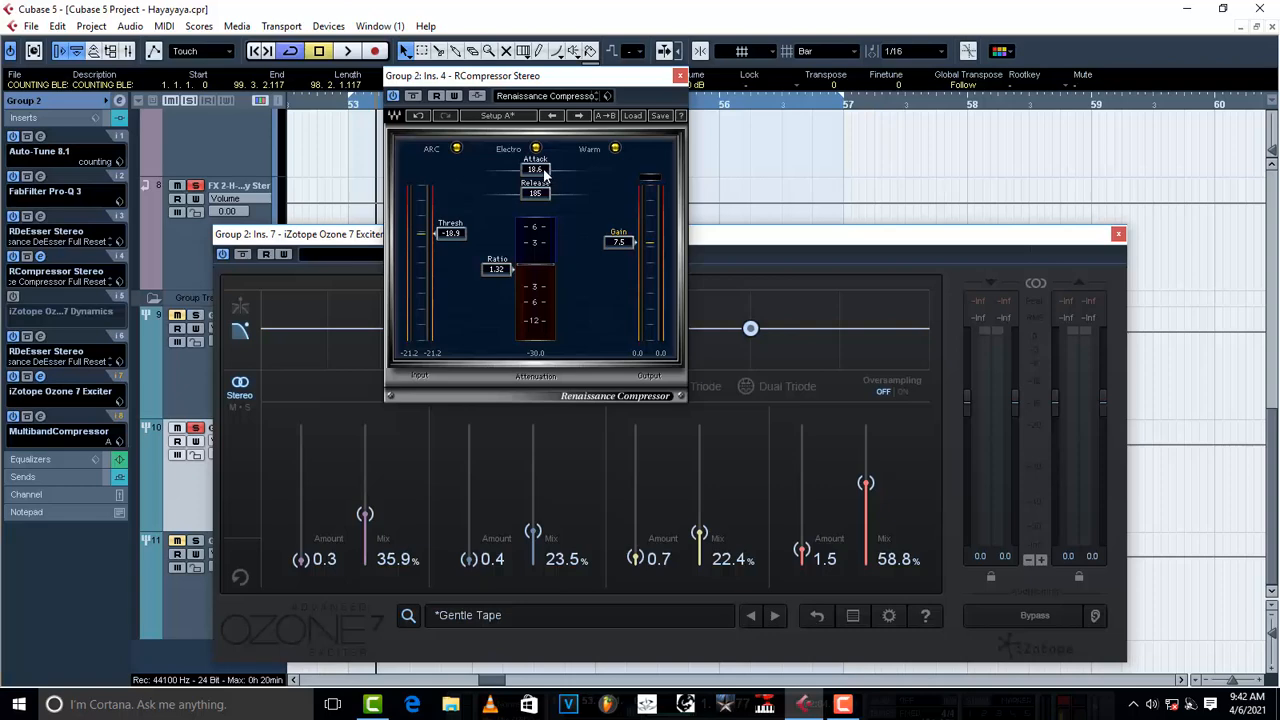
Sweep the RCompressor attack down to its minimum and up to 500 to show its range
{"action": "left_click_drag", "start_coordinate": [545, 172], "coordinate": [493, 170]}
{"action": "left_click_drag", "start_coordinate": [499, 168], "coordinate": [578, 168]}
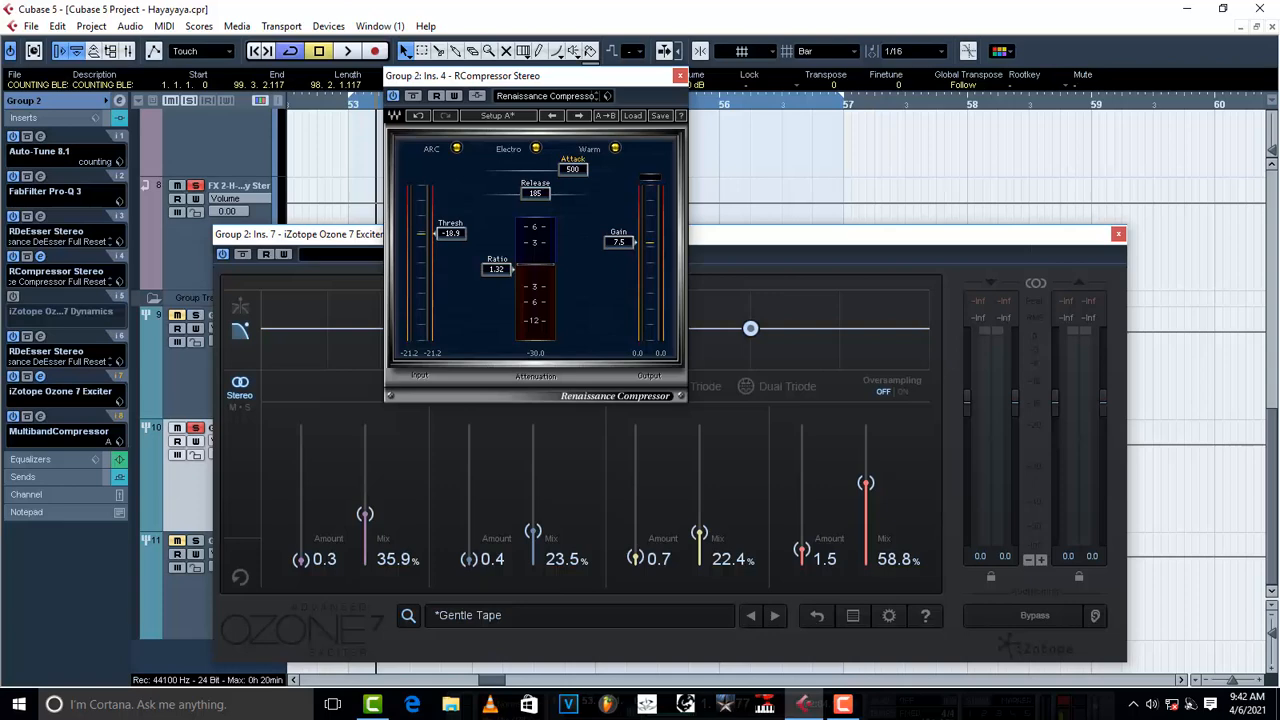
{"action": "left_click", "coordinate": [762, 185]}
Set the RCompressor attack to 21.1 and sweep the release up to 5000 and down to 5.00
{"action": "mouse_move", "coordinate": [572, 168]}
{"action": "left_mouse_down"}
{"action": "mouse_move", "coordinate": [536, 168]}
{"action": "mouse_move", "coordinate": [539, 197]}
{"action": "mouse_move", "coordinate": [574, 193]}
{"action": "left_mouse_up"}
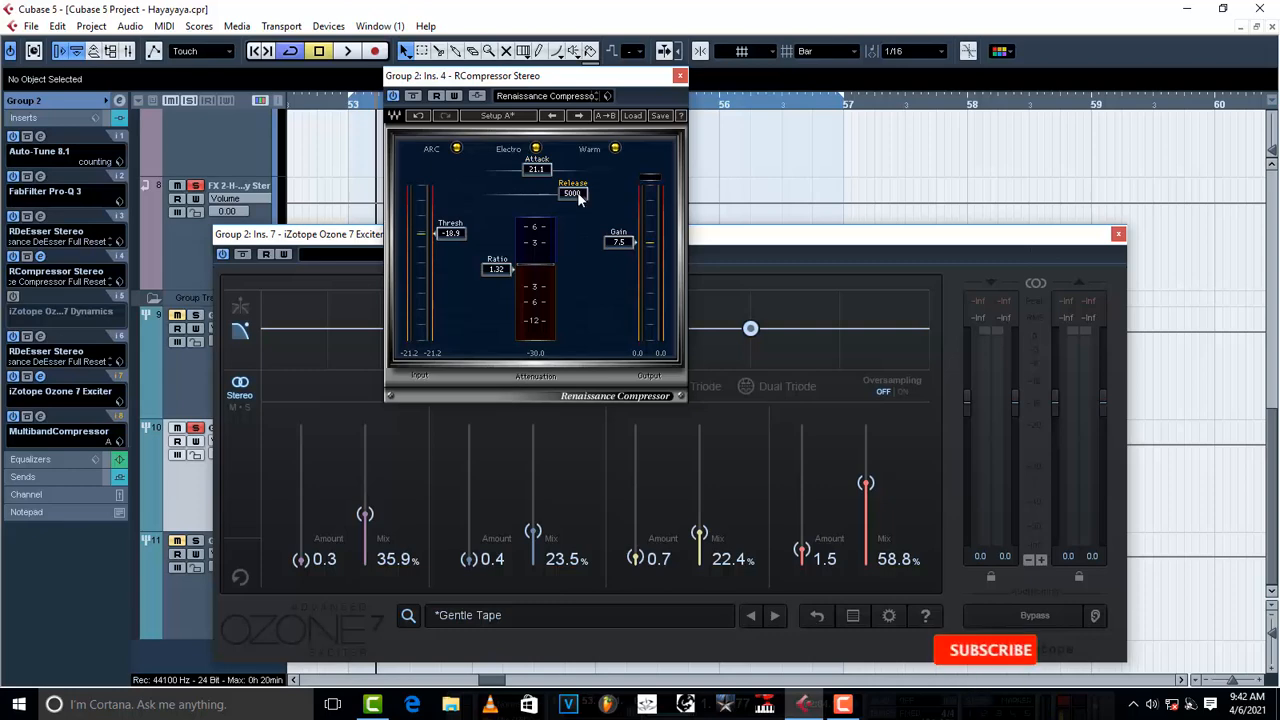
{"action": "left_click_drag", "start_coordinate": [578, 196], "coordinate": [496, 194]}
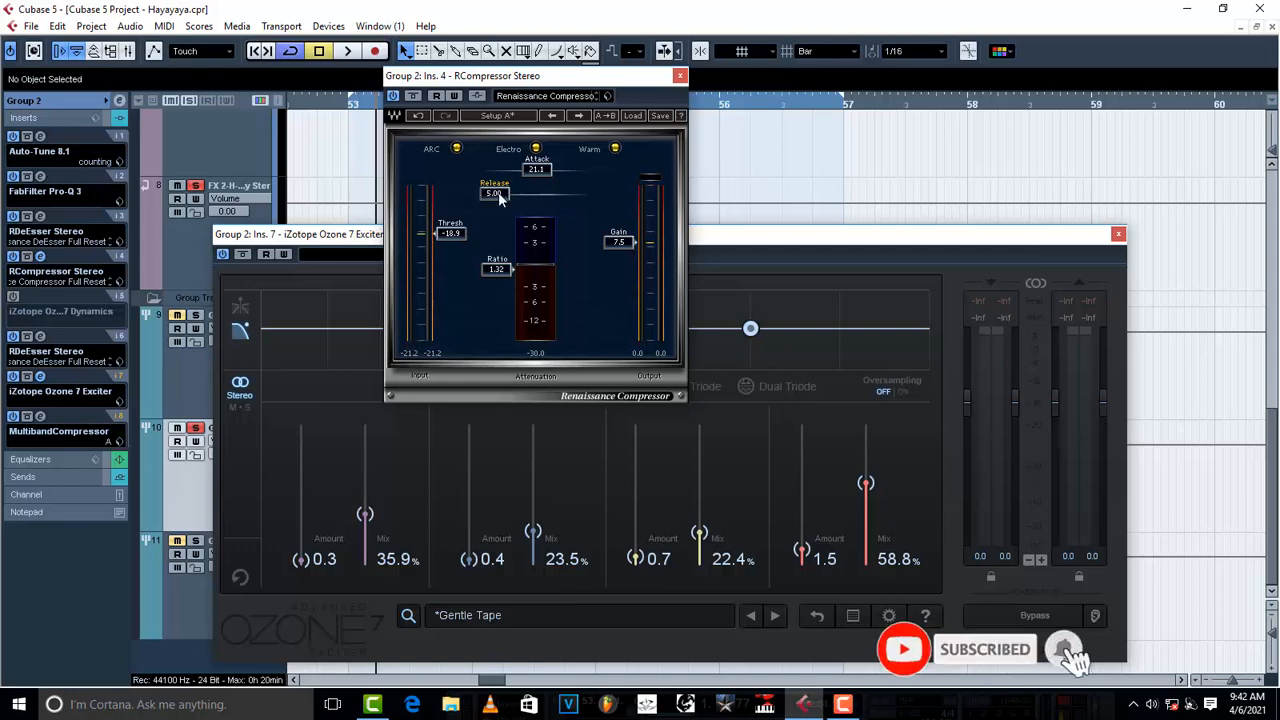
{"action": "left_click", "coordinate": [574, 191]}
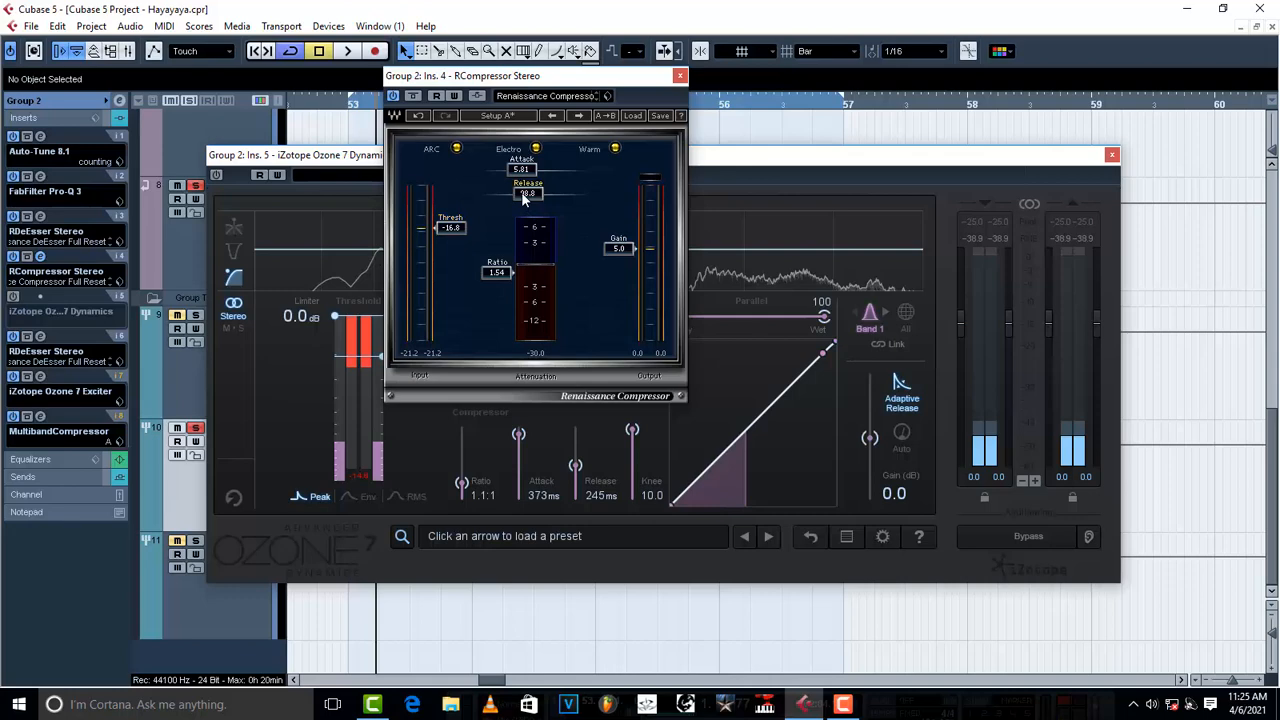
Sweep the RCompressor release through its range to 5000 and audition the vocal with it
{"action": "left_click_drag", "start_coordinate": [521, 194], "coordinate": [491, 191]}
{"action": "left_click_drag", "start_coordinate": [490, 193], "coordinate": [572, 193]}
{"action": "key", "text": "space"}
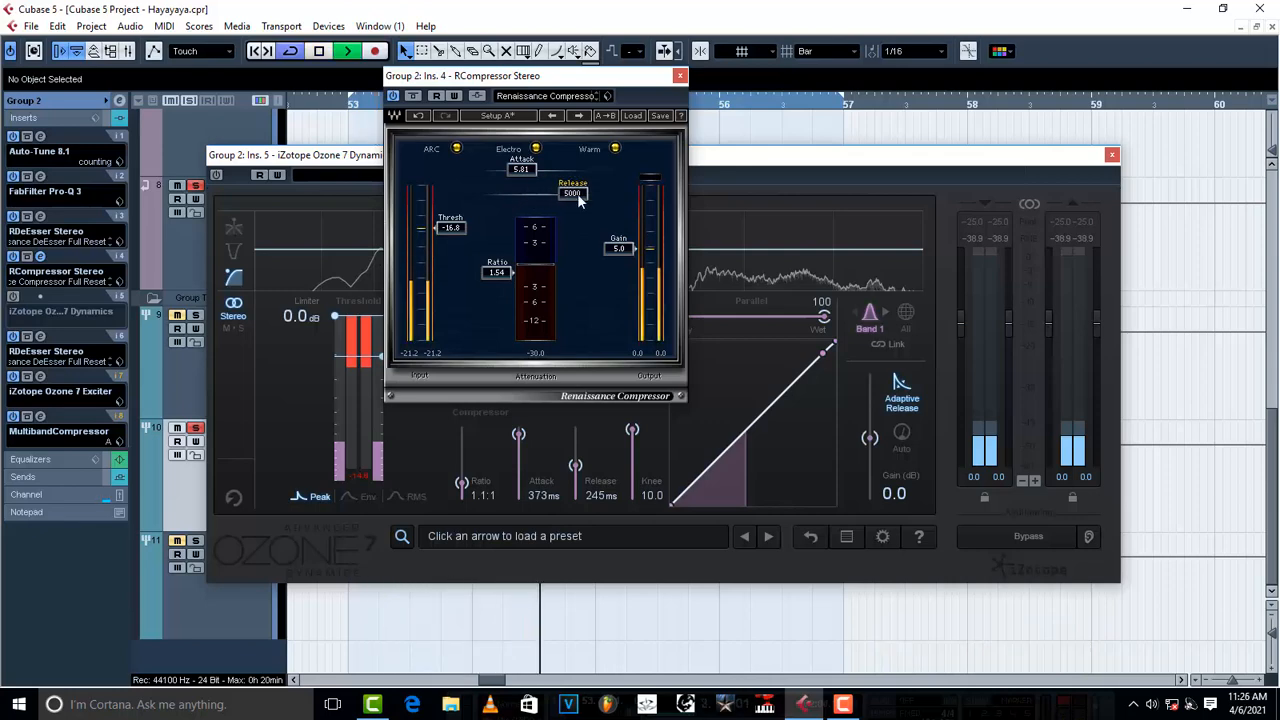
{"action": "key", "text": "space"}
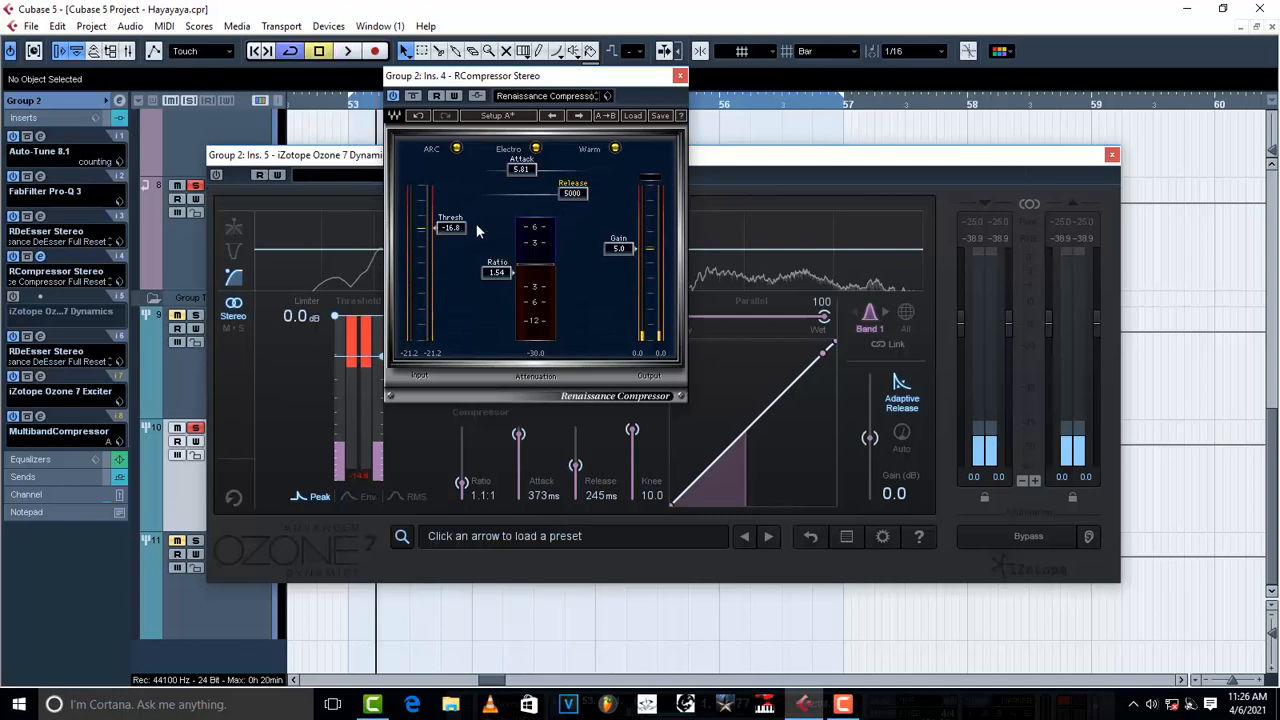
Lower the RCompressor threshold to -32.6 and audition the vocal
{"action": "left_click_drag", "start_coordinate": [459, 227], "coordinate": [459, 268]}
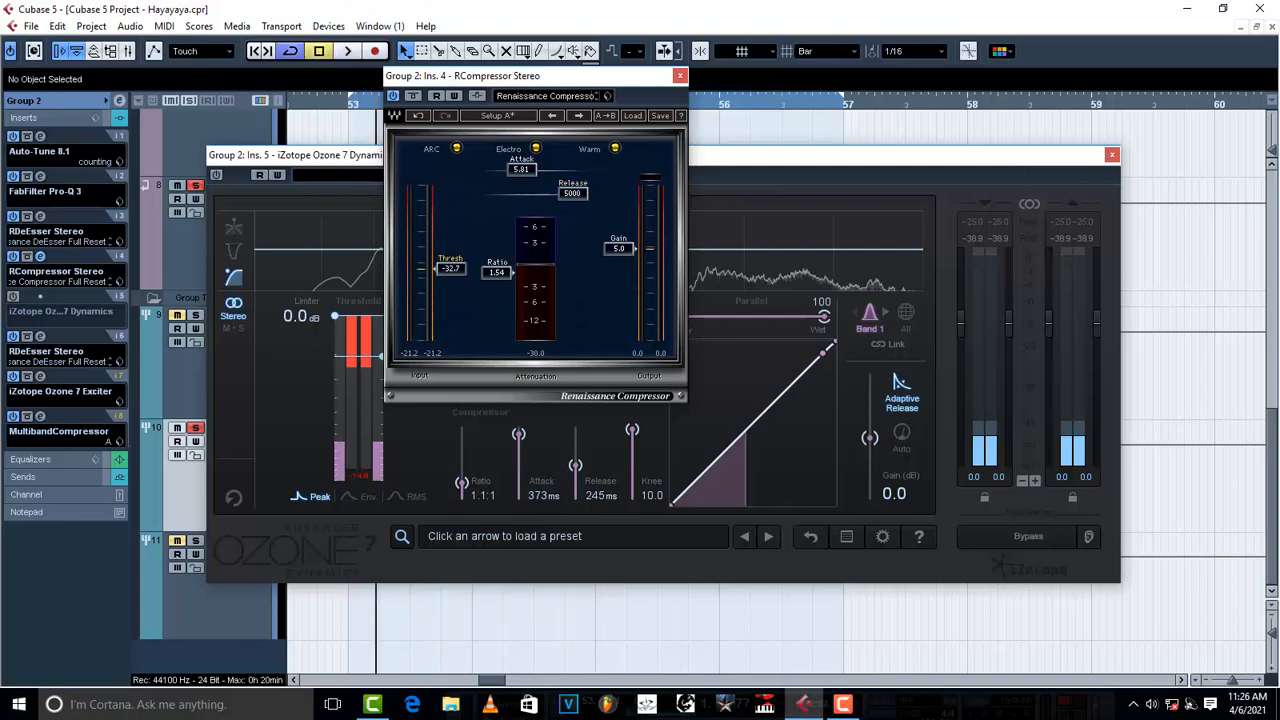
{"action": "key", "text": "space"}
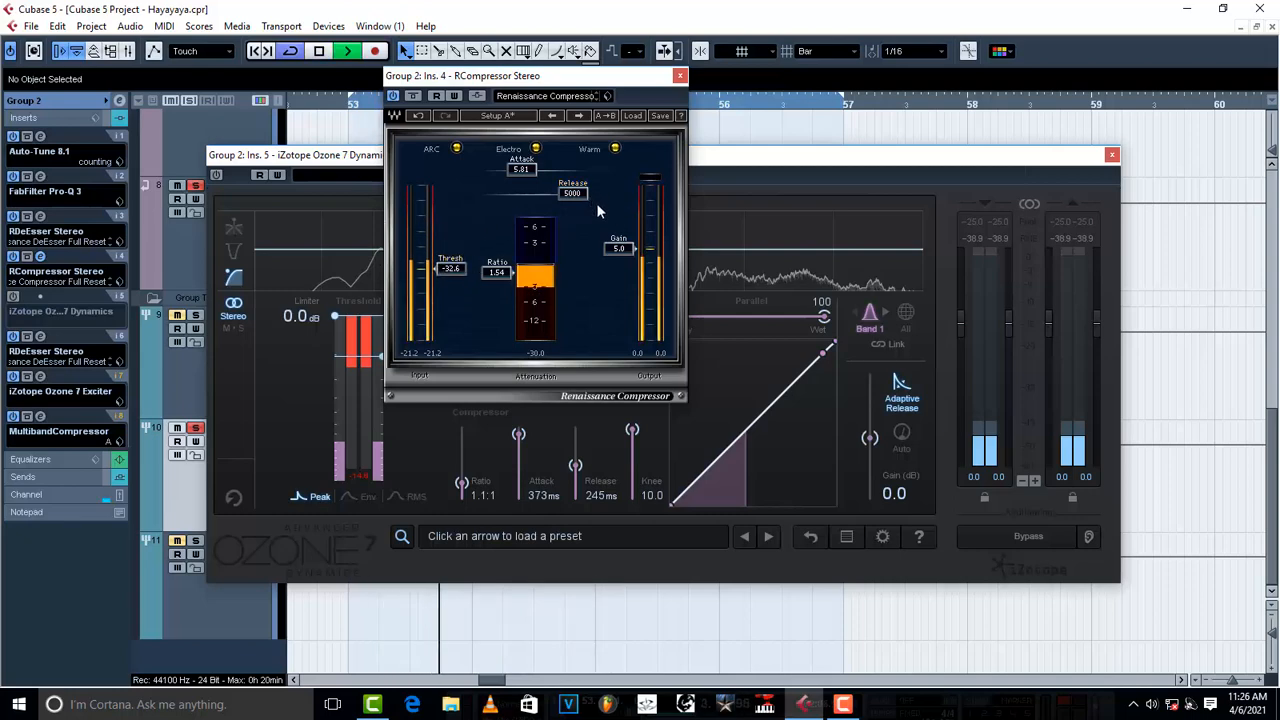
{"action": "key", "text": "space"}
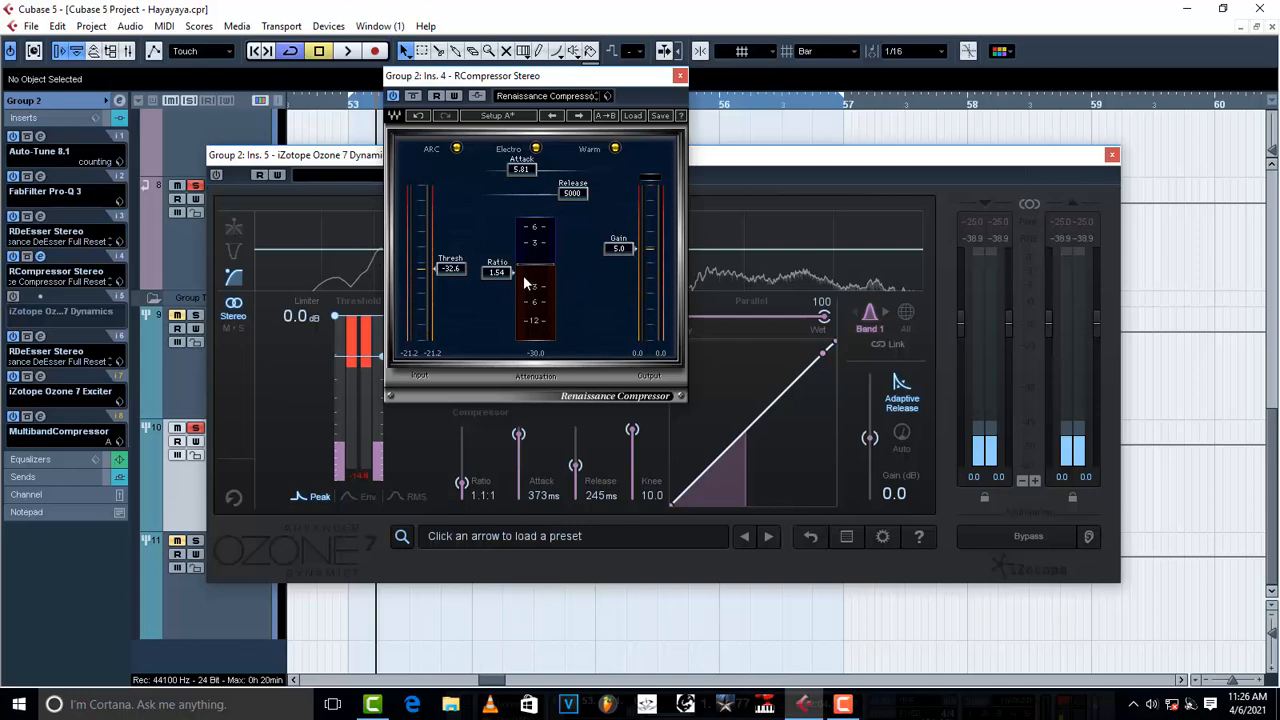
Replay the vocal with the release at 5000 and watch how the attenuation meter recovers
{"action": "mouse_move", "coordinate": [582, 194]}
{"action": "left_mouse_down"}
{"action": "mouse_move", "coordinate": [522, 198]}
{"action": "mouse_move", "coordinate": [572, 194]}
{"action": "left_mouse_up"}
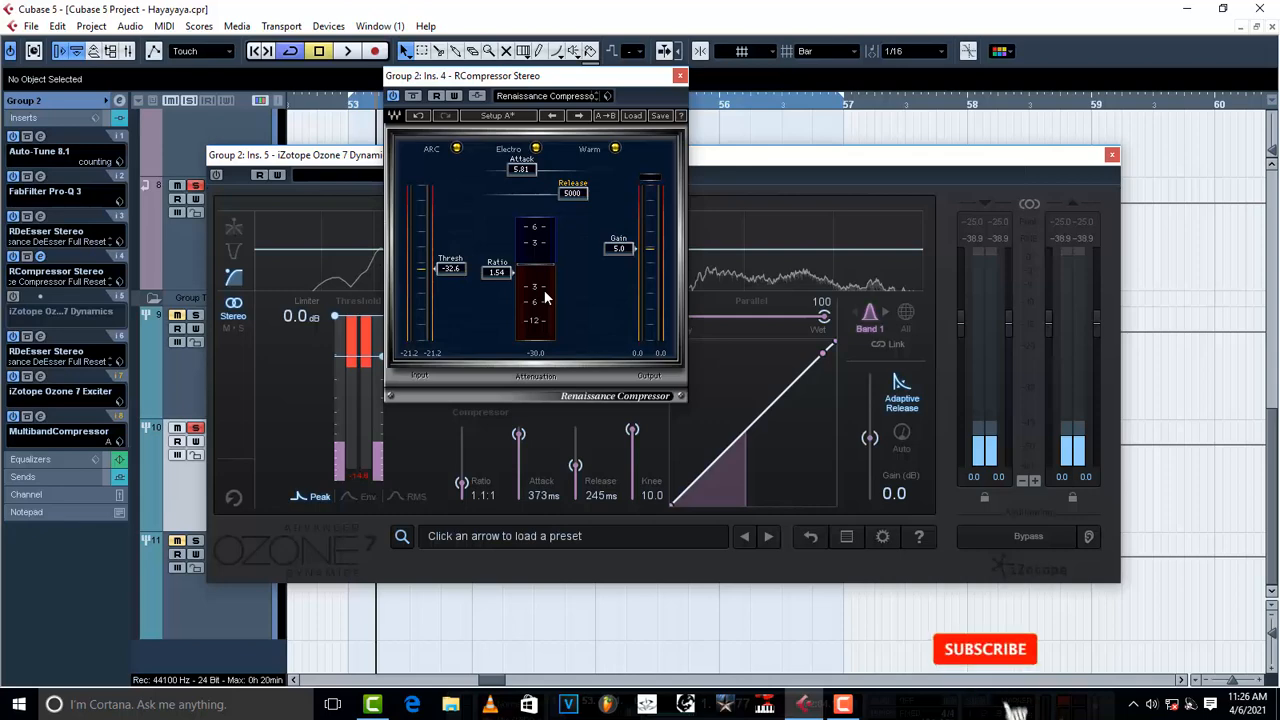
{"action": "key", "text": "space"}
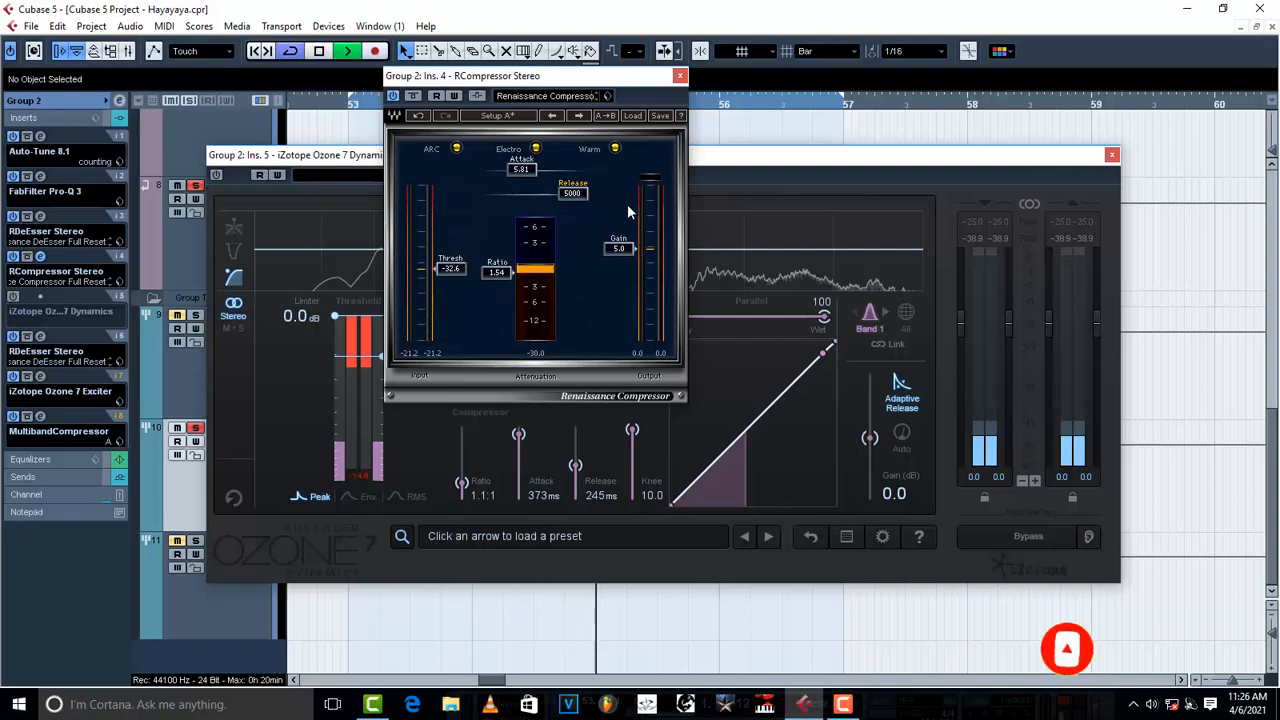
{"action": "key", "text": "space"}
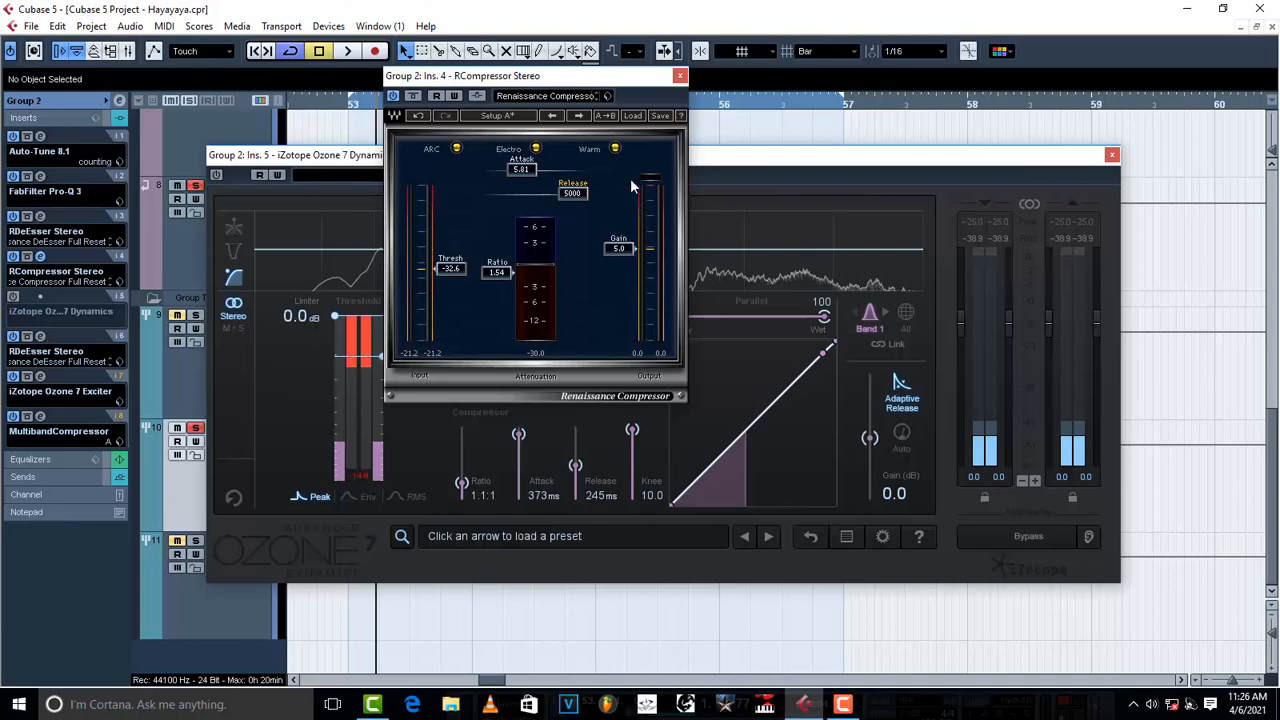
Set the RCompressor release to 5.00 and audition the vocal twice to check the attenuation meter
{"action": "left_click_drag", "start_coordinate": [579, 196], "coordinate": [494, 193]}
{"action": "key", "text": "space"}
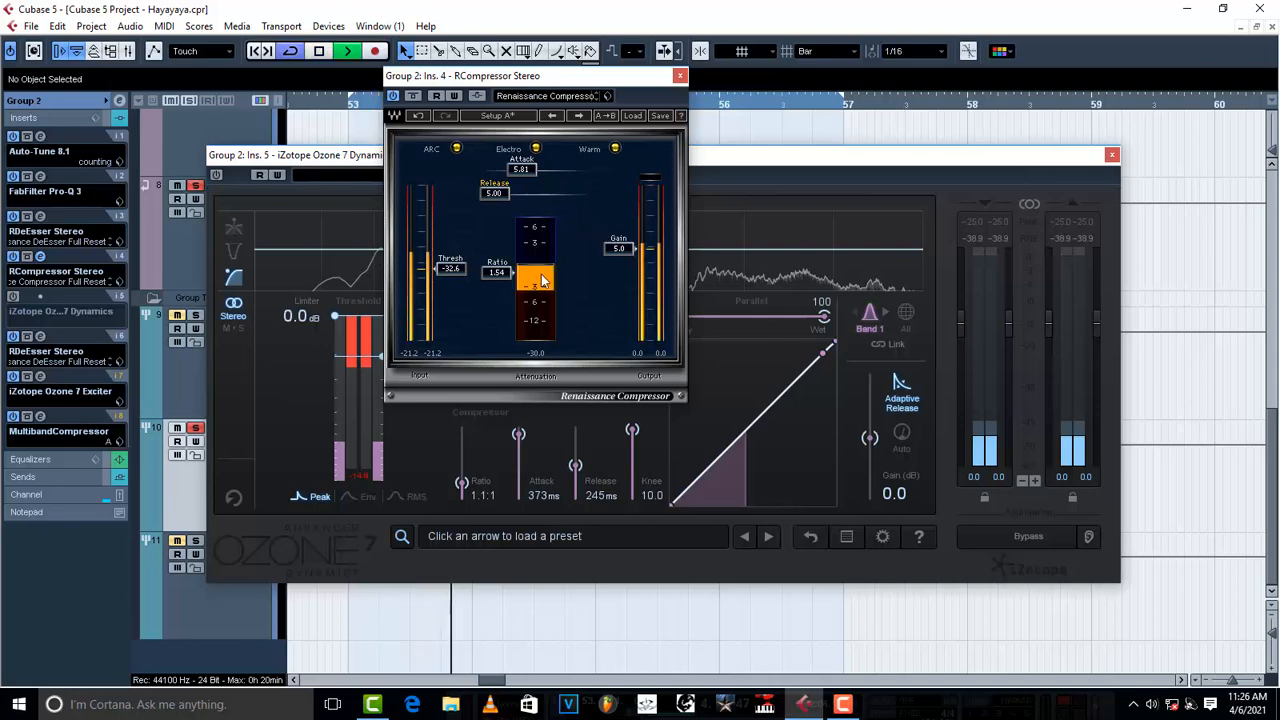
{"action": "key", "text": "space"}
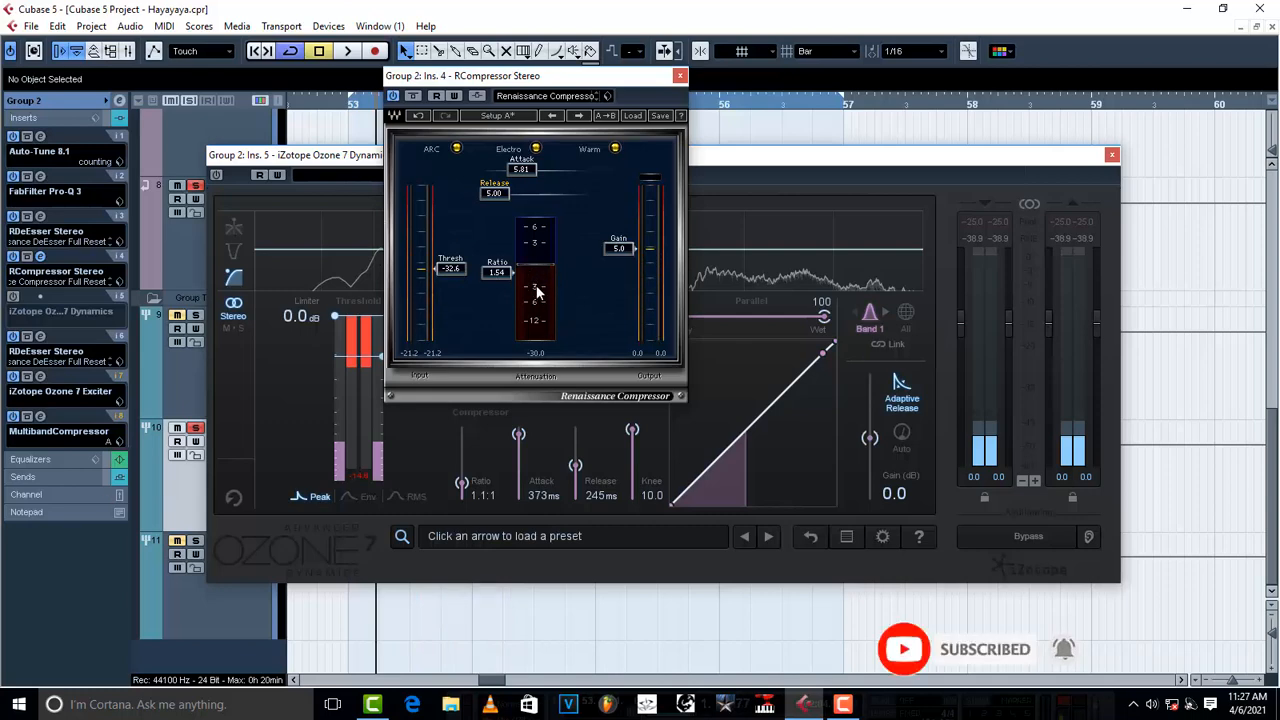
{"action": "key", "text": "space"}
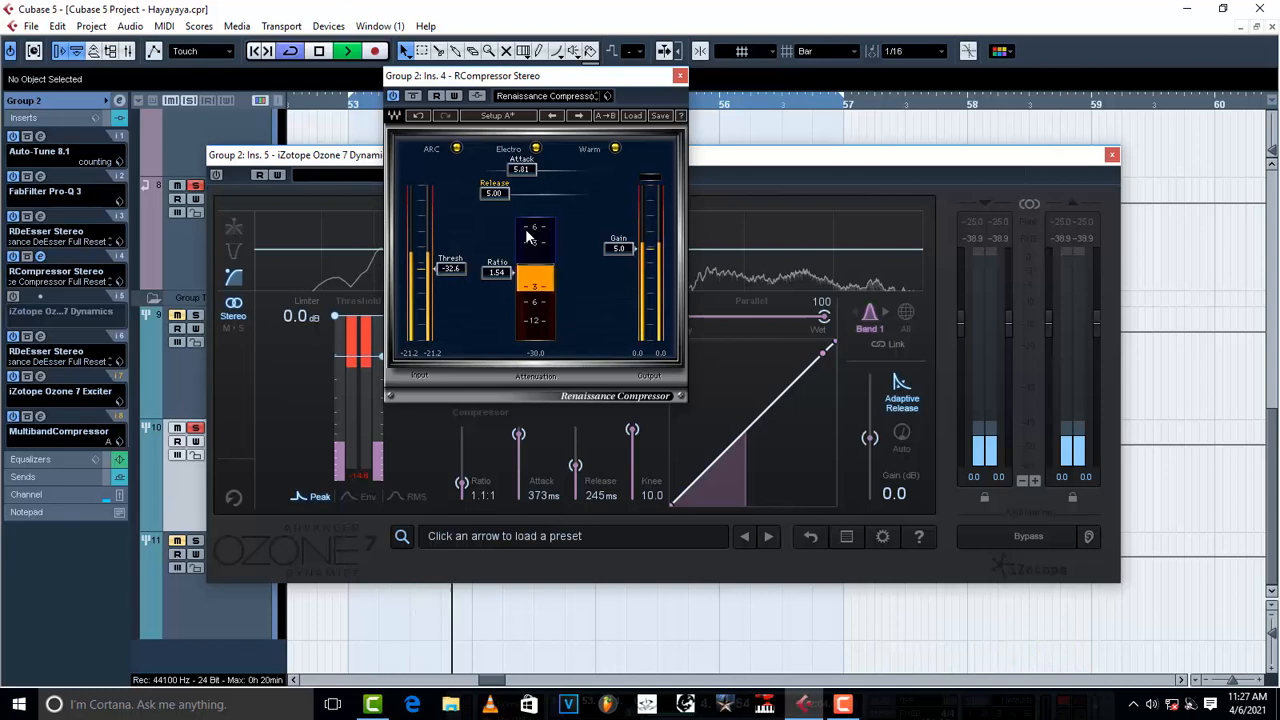
{"action": "key", "text": "space"}
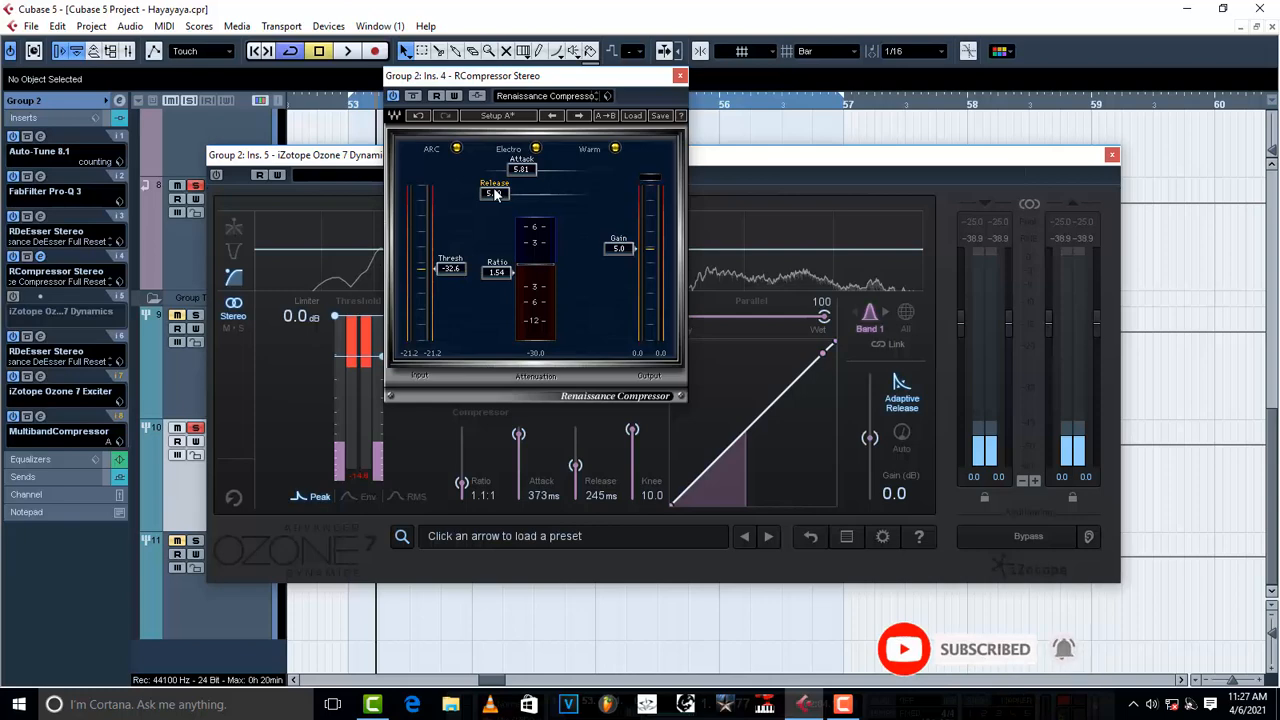
Move the RCompressor release through 180 and its maximum, and settle it at 69.0
{"action": "left_click_drag", "start_coordinate": [495, 193], "coordinate": [532, 193]}
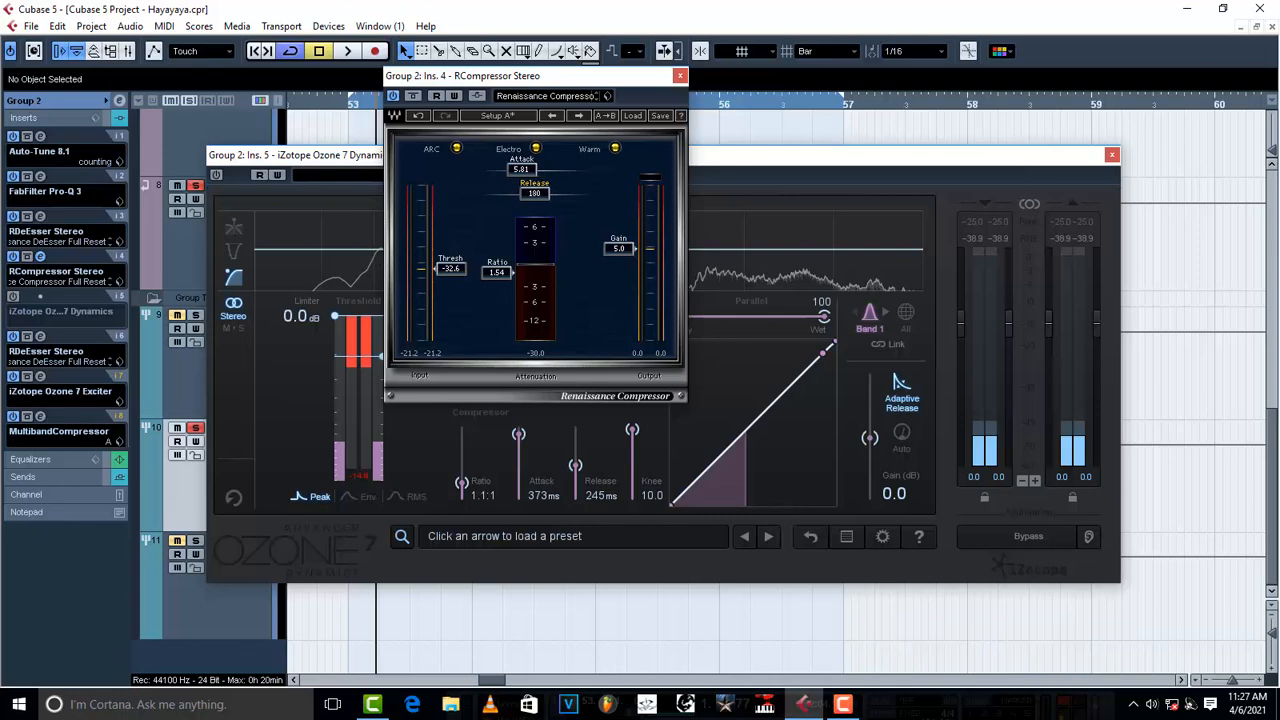
{"action": "left_click_drag", "start_coordinate": [532, 193], "coordinate": [572, 193]}
{"action": "left_click_drag", "start_coordinate": [575, 189], "coordinate": [524, 189]}
Set the RCompressor attack to 0.50 and audition the vocal repeatedly with it
{"action": "left_click_drag", "start_coordinate": [526, 172], "coordinate": [494, 170]}
{"action": "key", "text": "space"}
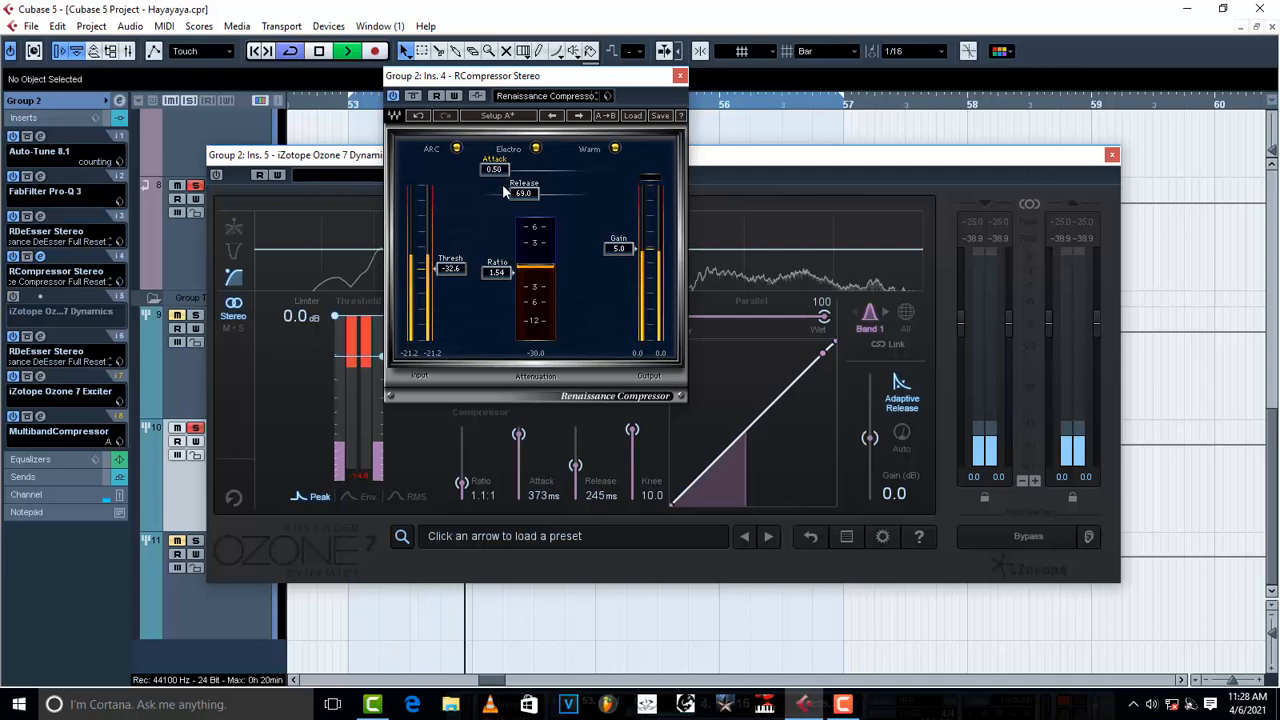
{"action": "key", "text": "space"}
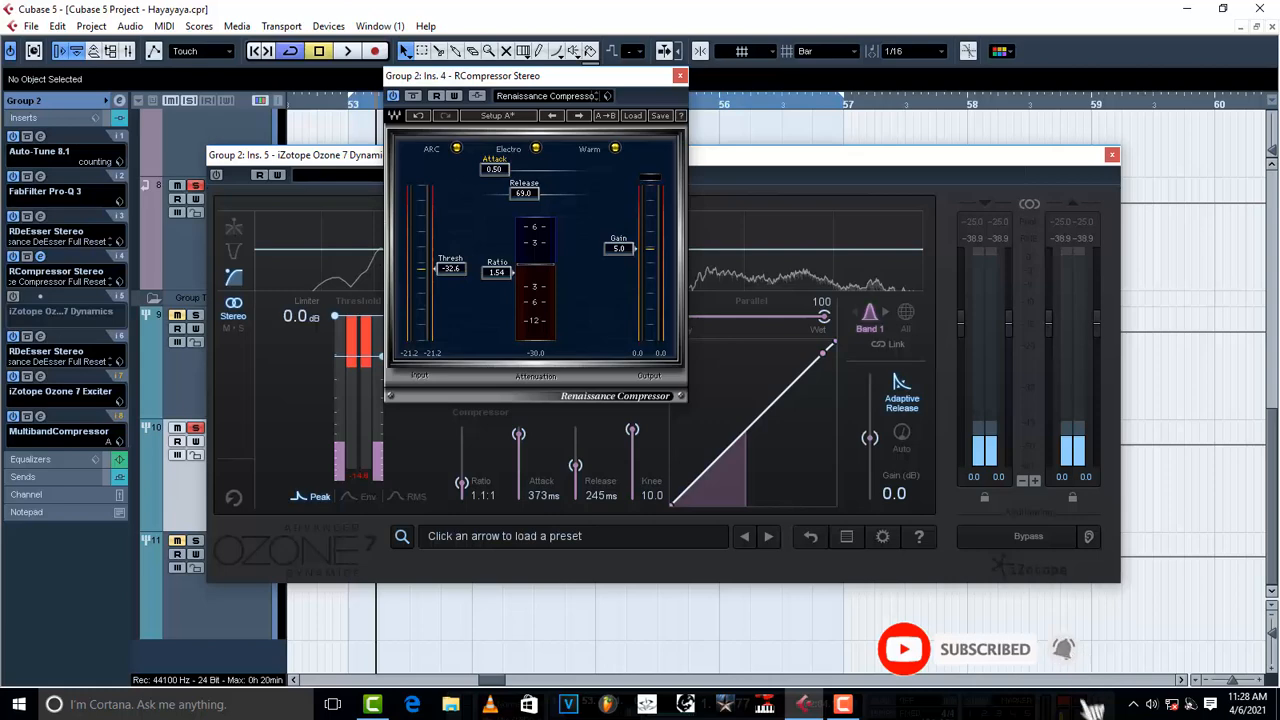
{"action": "mouse_move", "coordinate": [495, 169]}
{"action": "left_mouse_down"}
{"action": "mouse_move", "coordinate": [535, 169]}
{"action": "mouse_move", "coordinate": [494, 169]}
{"action": "left_mouse_up"}
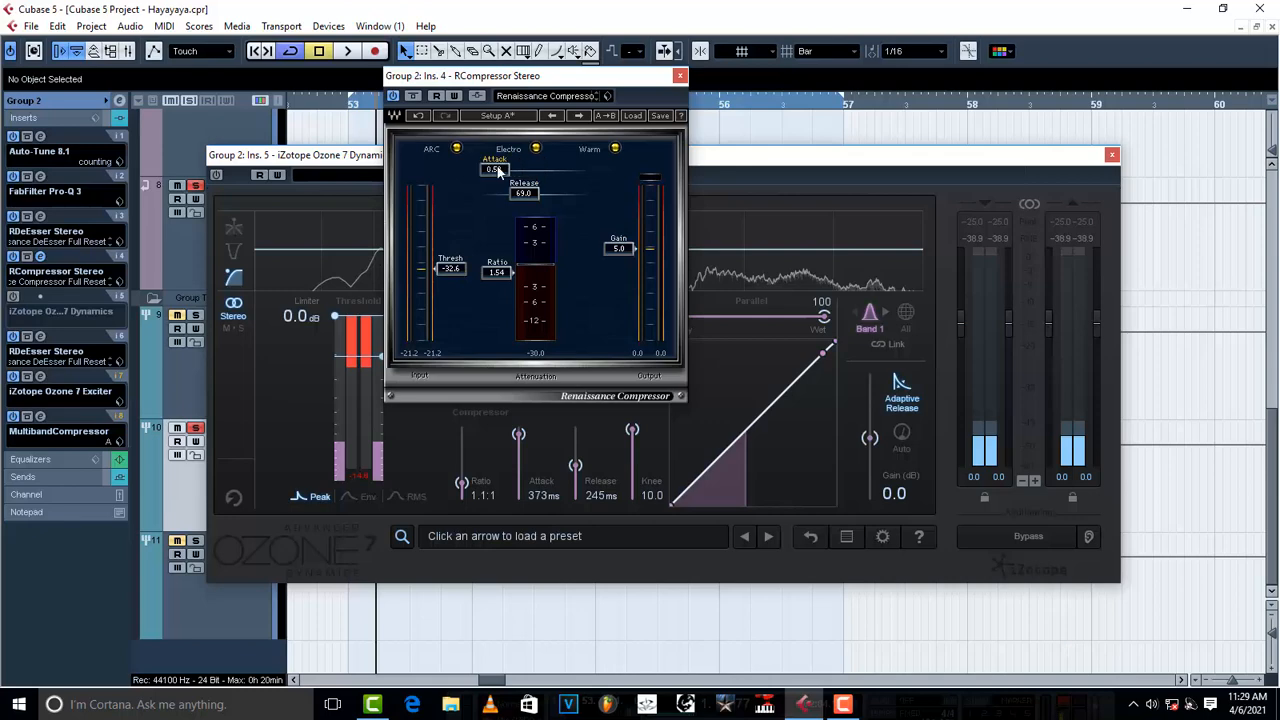
{"action": "key", "text": "space"}
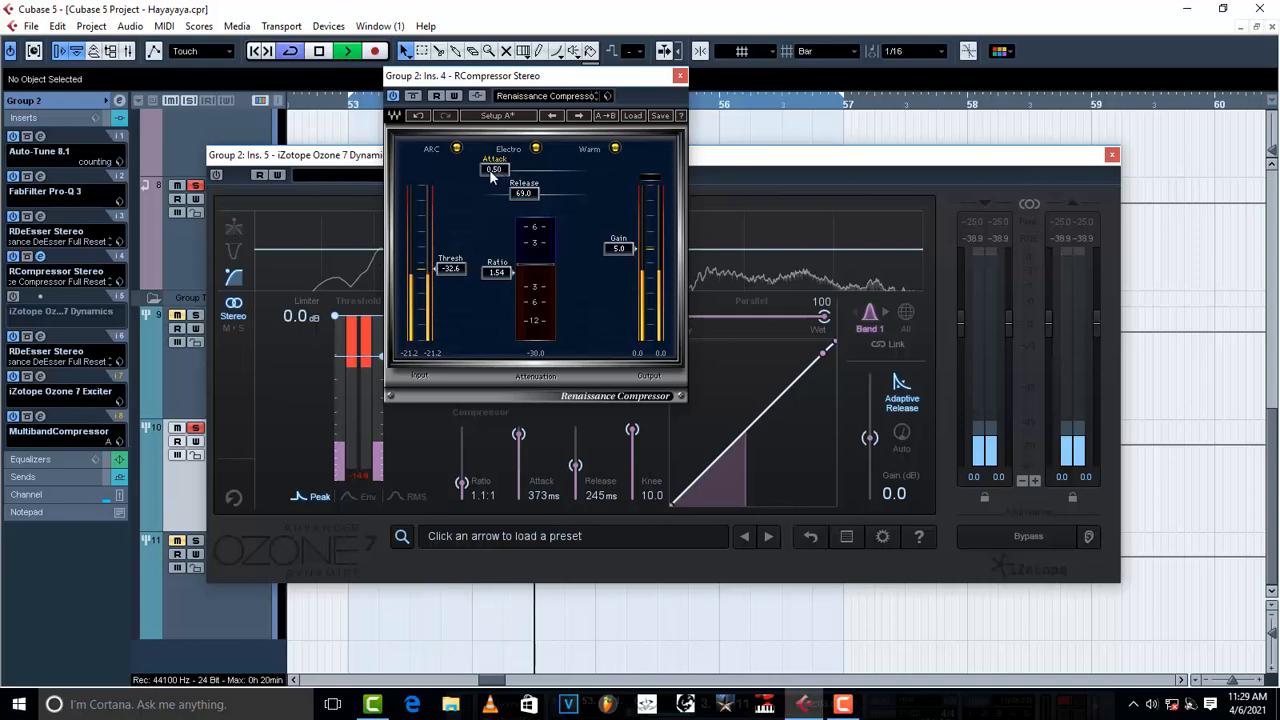
{"action": "key", "text": "space"}
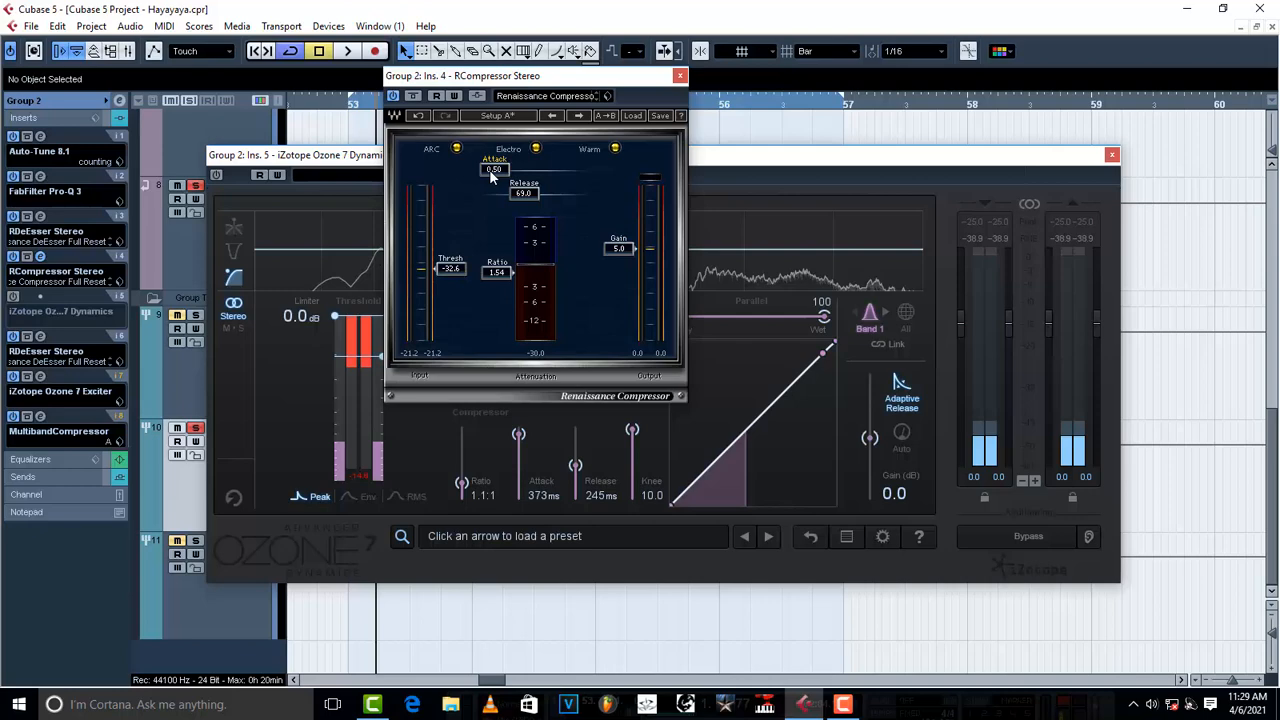
Audition the vocal while raising the RCompressor attack to about 20, and audition it again with the attack at 500
{"action": "key", "text": "space"}
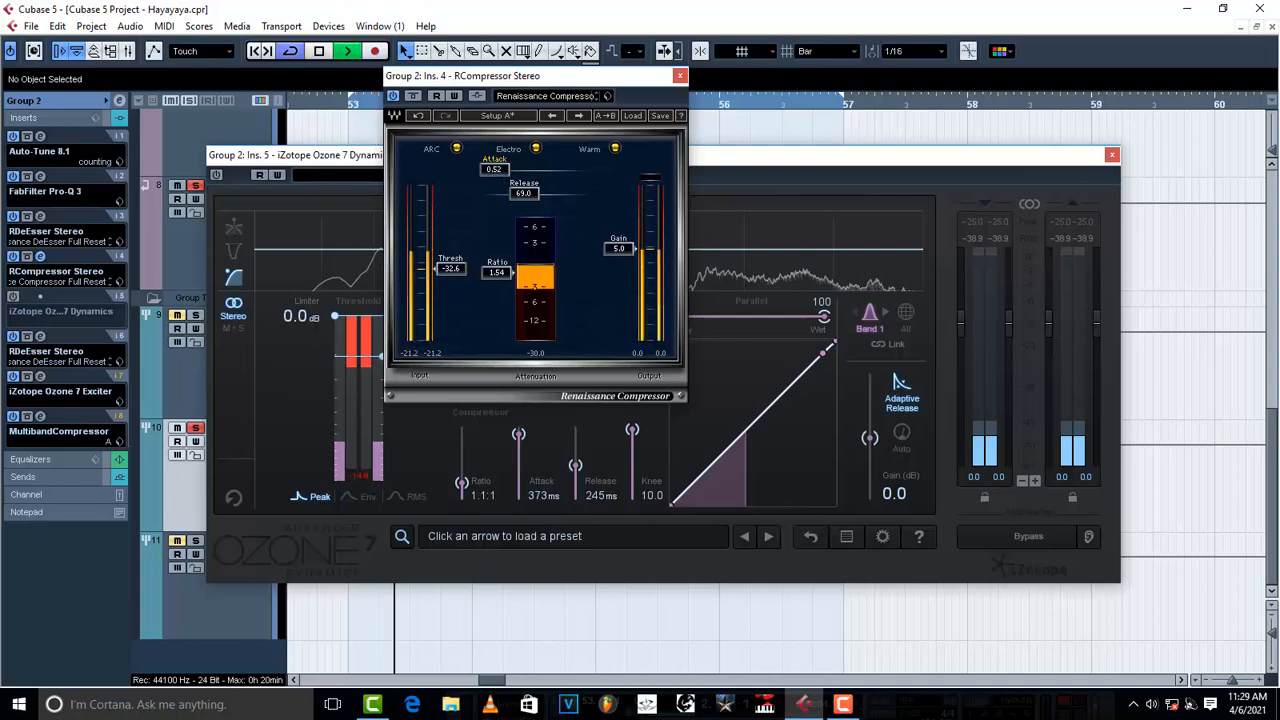
{"action": "left_click_drag", "start_coordinate": [497, 172], "coordinate": [536, 170]}
{"action": "key", "text": "space"}
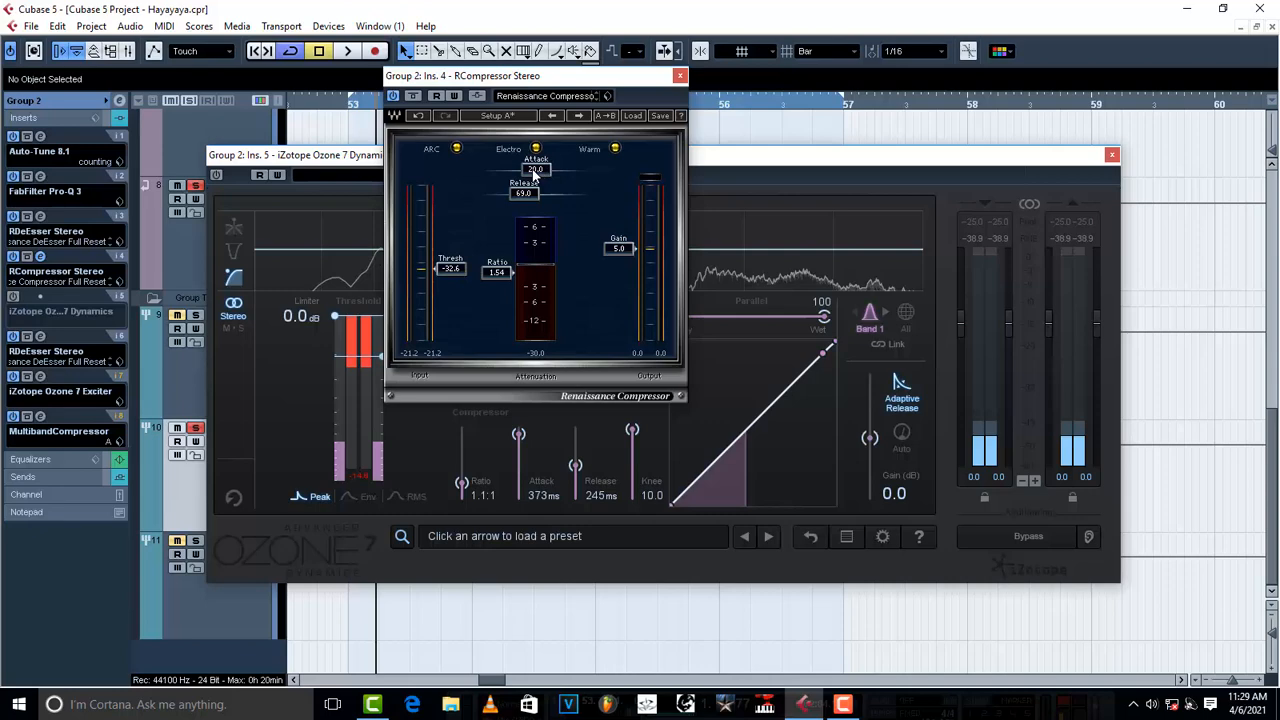
{"action": "left_click_drag", "start_coordinate": [535, 172], "coordinate": [569, 176]}
{"action": "key", "text": "space"}
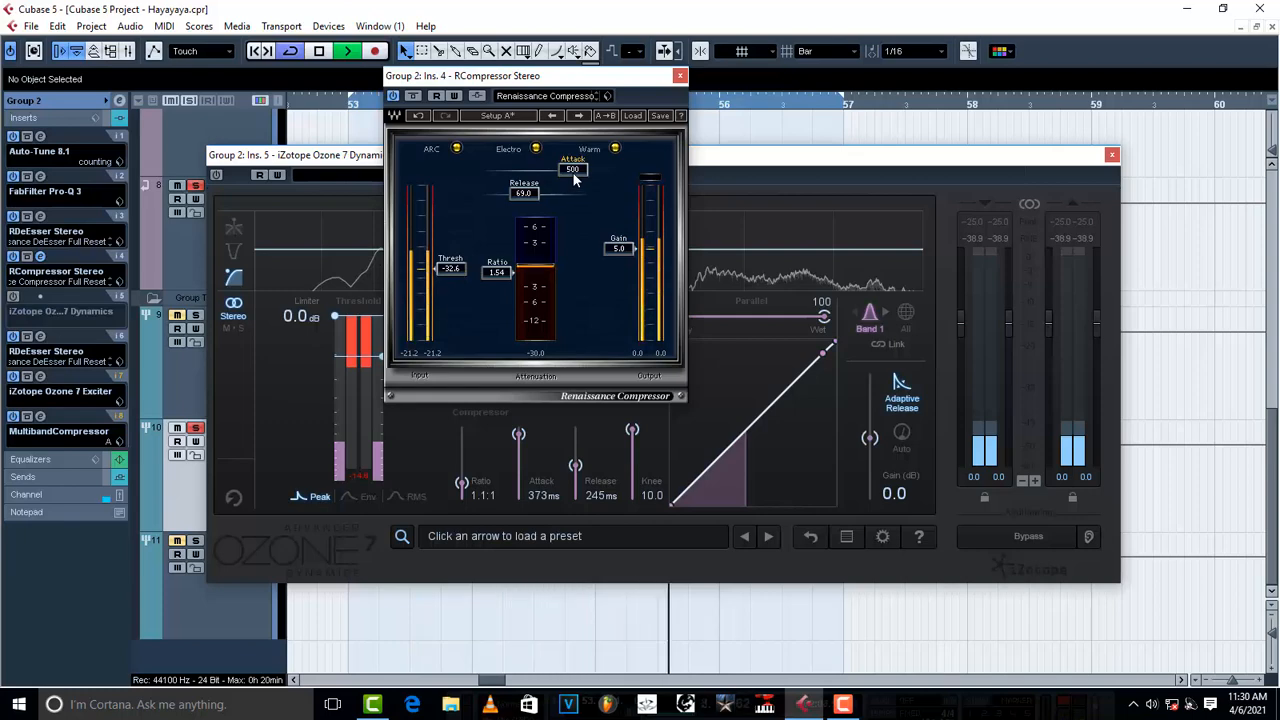
{"action": "key", "text": "space"}
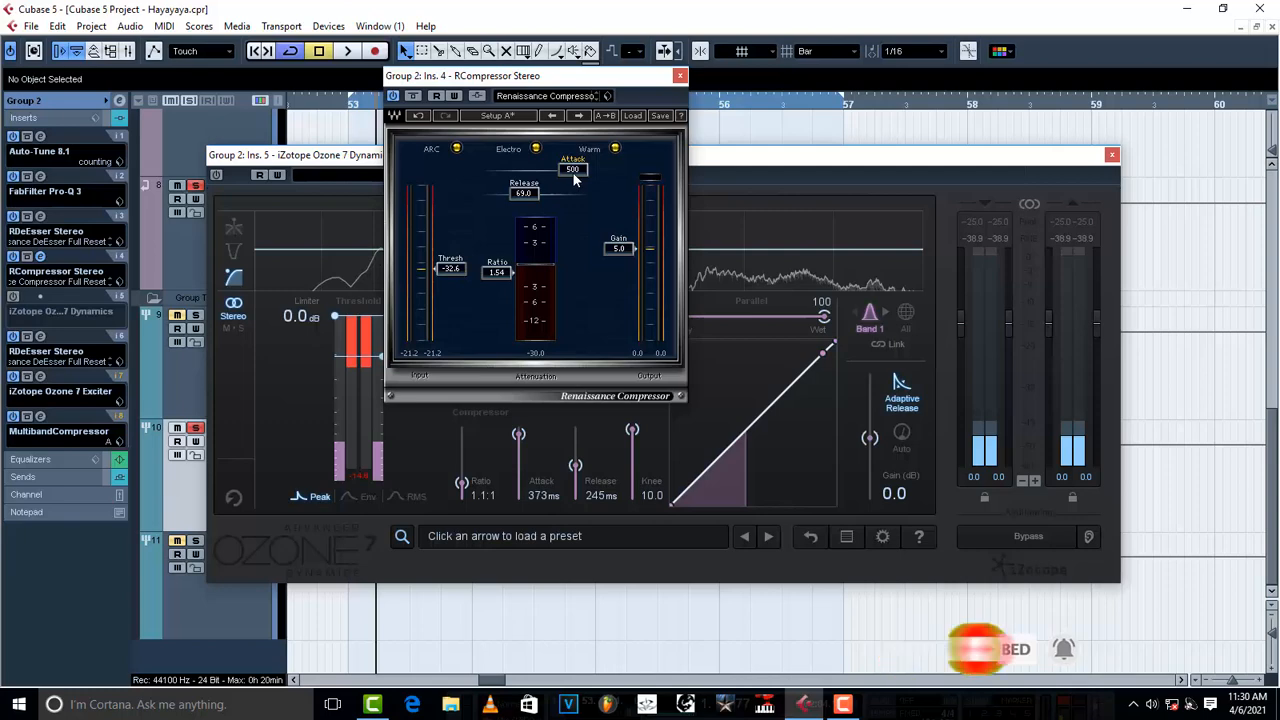
Sweep the RCompressor attack between its fastest value of 0.50 and its slowest value of 500, ending at 500
{"action": "left_click_drag", "start_coordinate": [575, 178], "coordinate": [526, 170]}
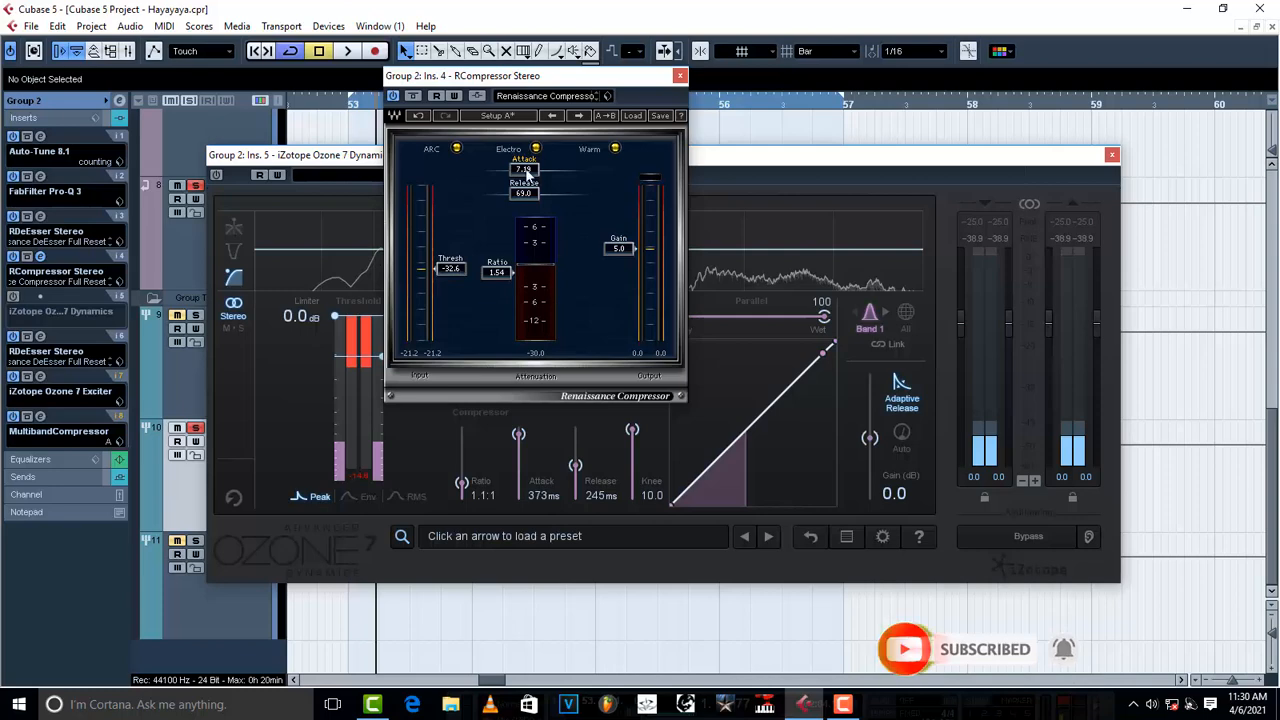
{"action": "left_click_drag", "start_coordinate": [525, 170], "coordinate": [493, 170]}
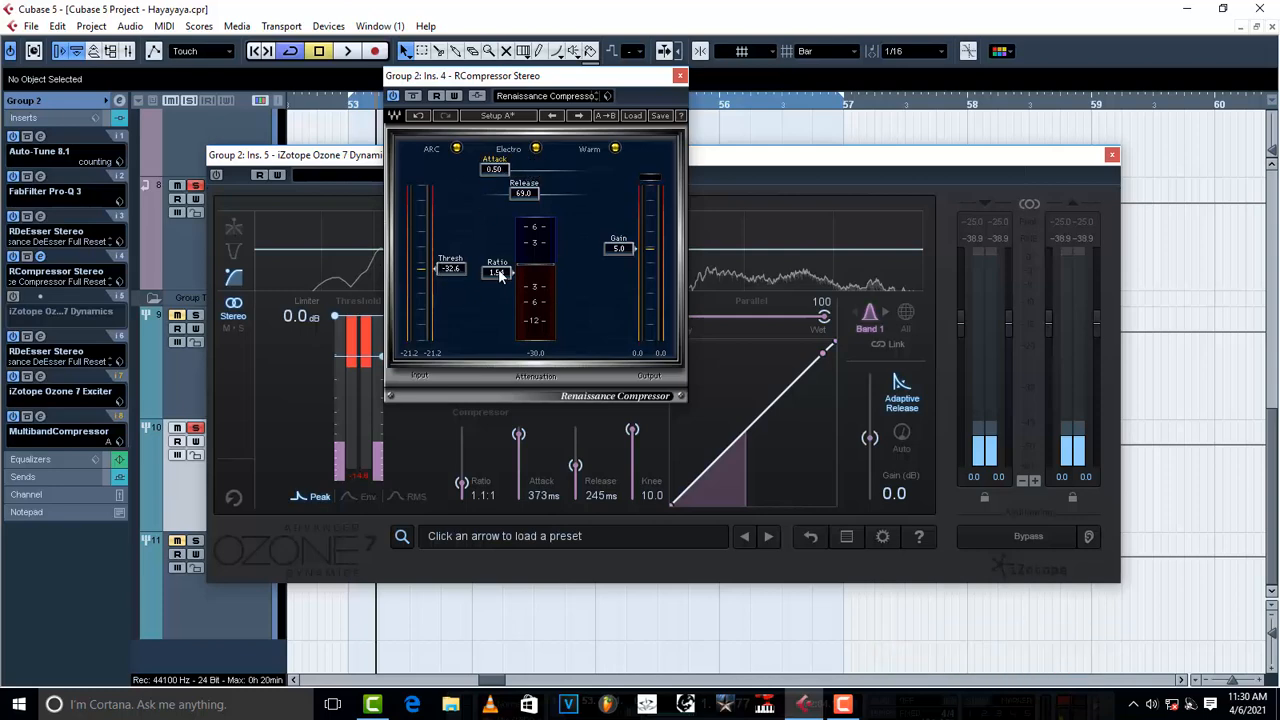
{"action": "left_click_drag", "start_coordinate": [495, 170], "coordinate": [572, 170]}
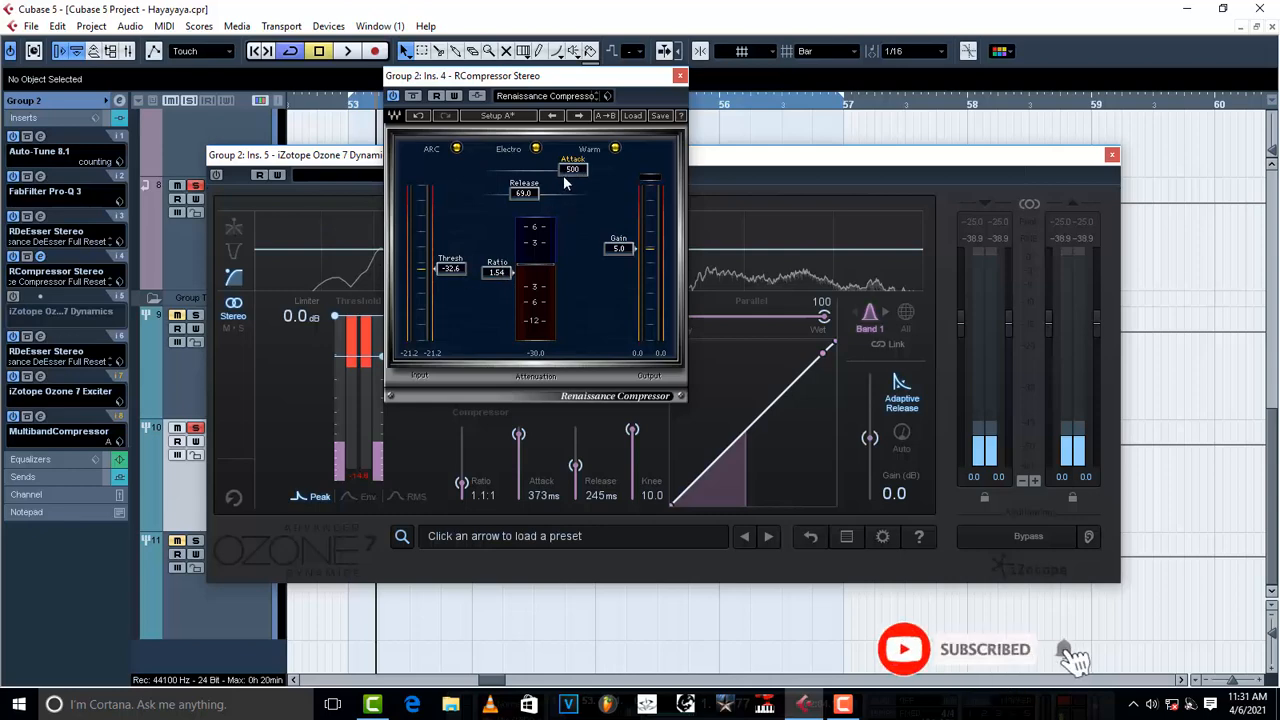
{"action": "left_click_drag", "start_coordinate": [623, 161], "coordinate": [510, 197]}
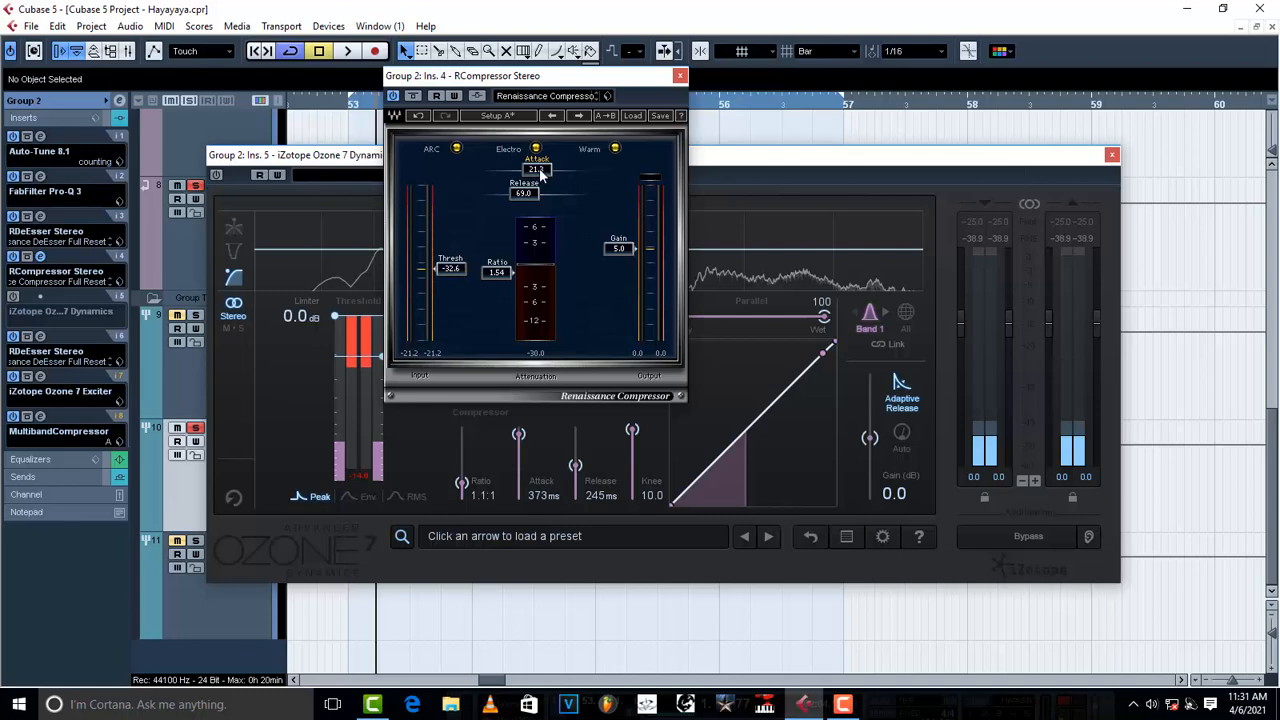
{"action": "left_click_drag", "start_coordinate": [539, 168], "coordinate": [574, 168]}
Shift the Ozone 7 Dynamics window aside, bring RCompressor back to the front and lower its attack to 2.64
{"action": "left_click_drag", "start_coordinate": [861, 152], "coordinate": [716, 162]}
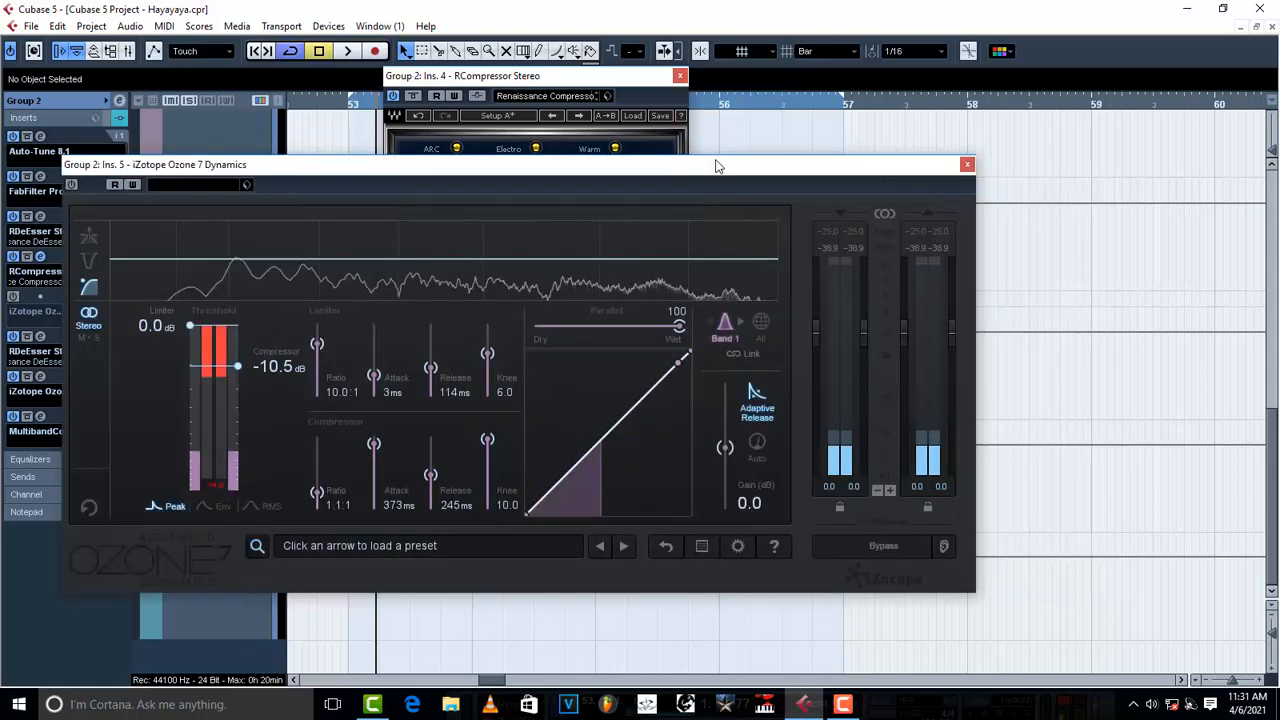
{"action": "left_click", "coordinate": [602, 80]}
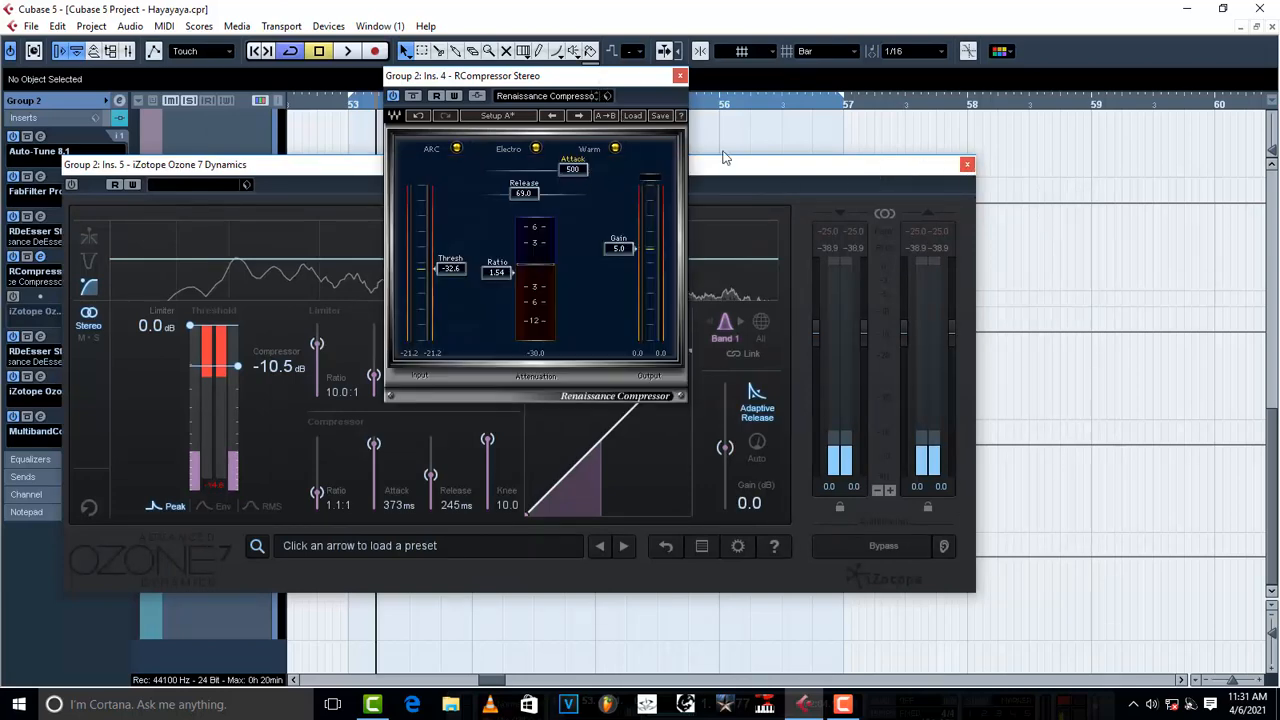
{"action": "left_click_drag", "start_coordinate": [557, 168], "coordinate": [538, 168]}
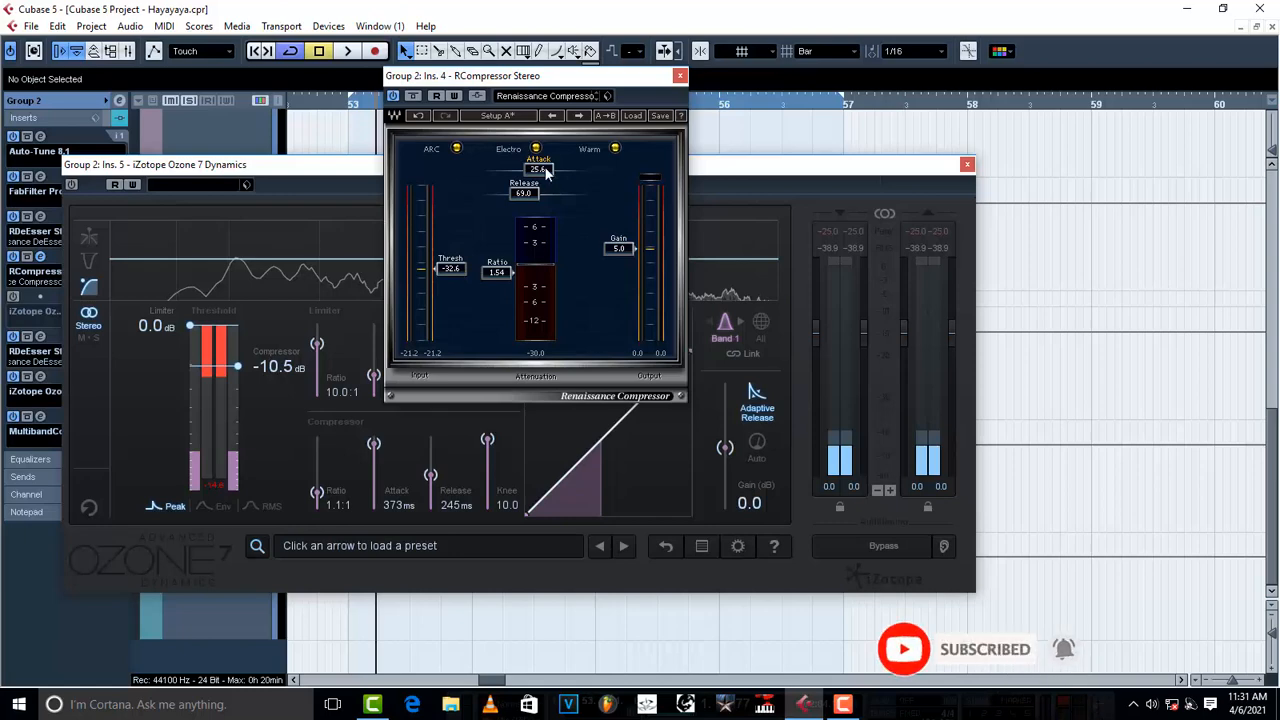
{"action": "left_click_drag", "start_coordinate": [544, 169], "coordinate": [508, 169]}
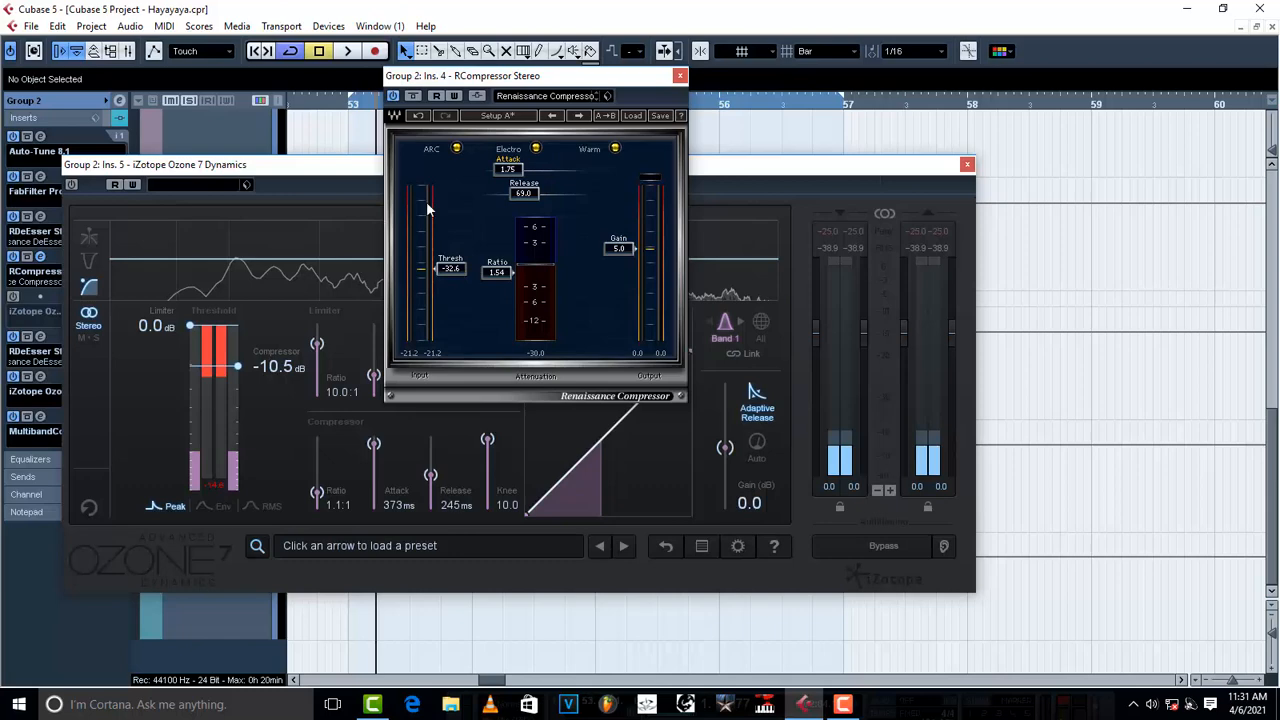
{"action": "mouse_move", "coordinate": [508, 169]}
{"action": "left_mouse_down"}
{"action": "mouse_move", "coordinate": [558, 169]}
{"action": "mouse_move", "coordinate": [512, 169]}
{"action": "left_mouse_up"}
Set the RCompressor release to 5000 and briefly audition the vocal with it
{"action": "left_click_drag", "start_coordinate": [524, 195], "coordinate": [572, 193]}
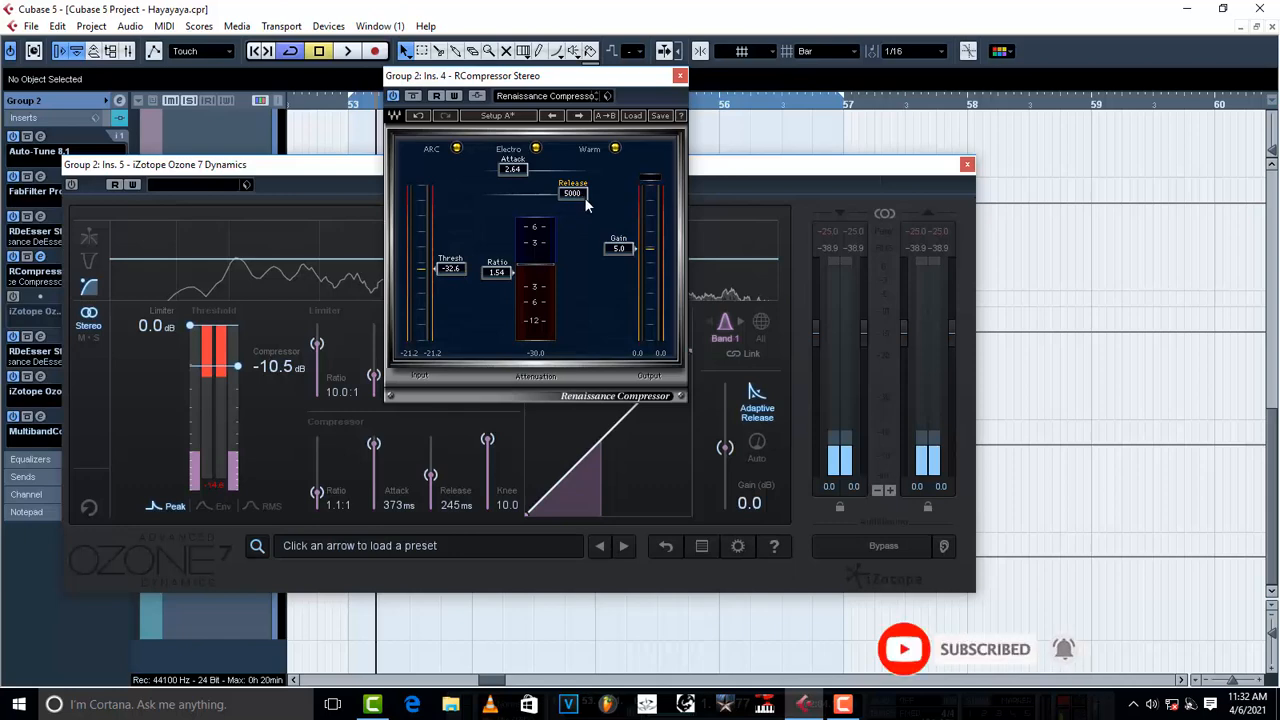
{"action": "key", "text": "space"}
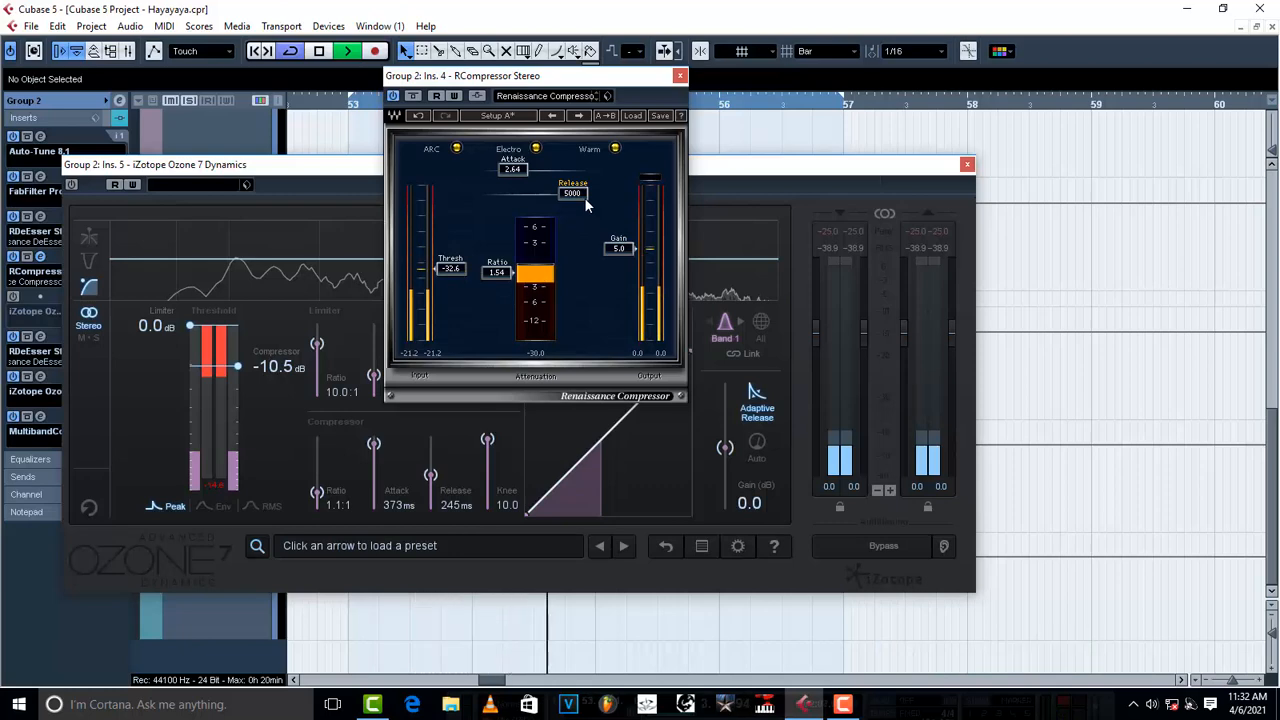
{"action": "key", "text": "space"}
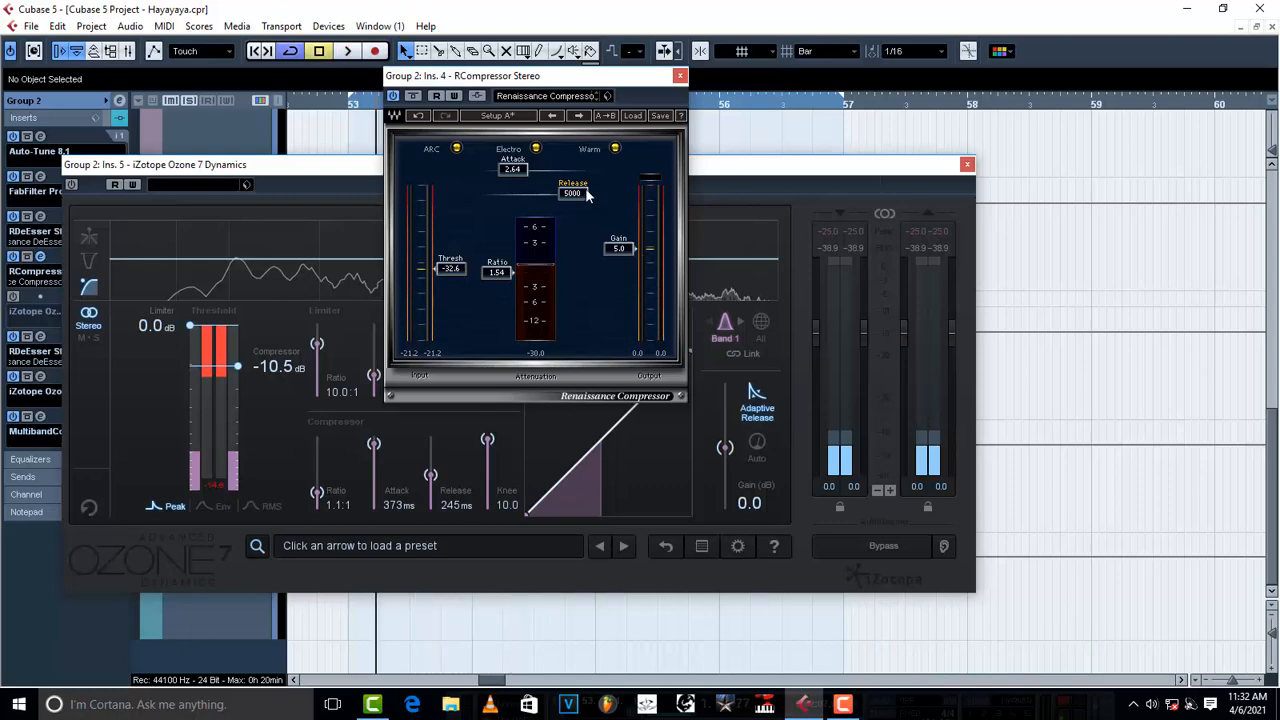
Settle the RCompressor release at 57.7, and the attack at 4.56 after trying 0.50
{"action": "left_click", "coordinate": [580, 195]}
{"action": "left_click_drag", "start_coordinate": [578, 198], "coordinate": [514, 198]}
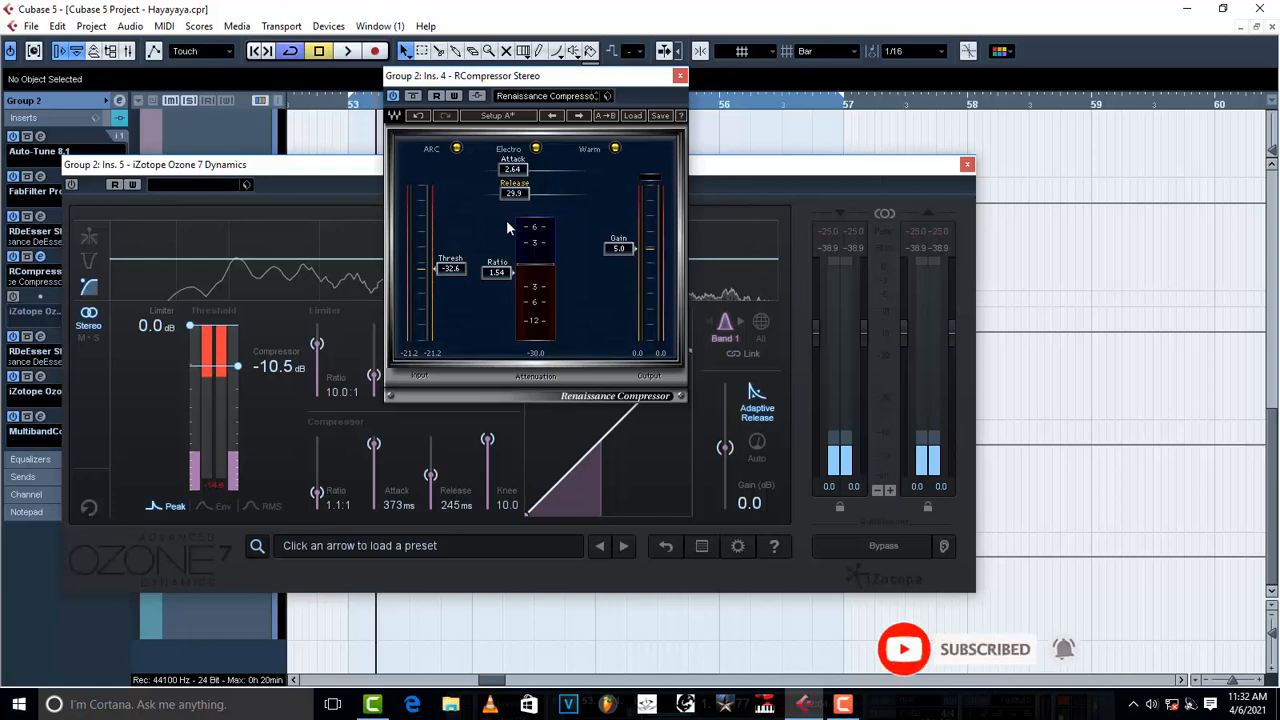
{"action": "left_click_drag", "start_coordinate": [514, 195], "coordinate": [521, 193]}
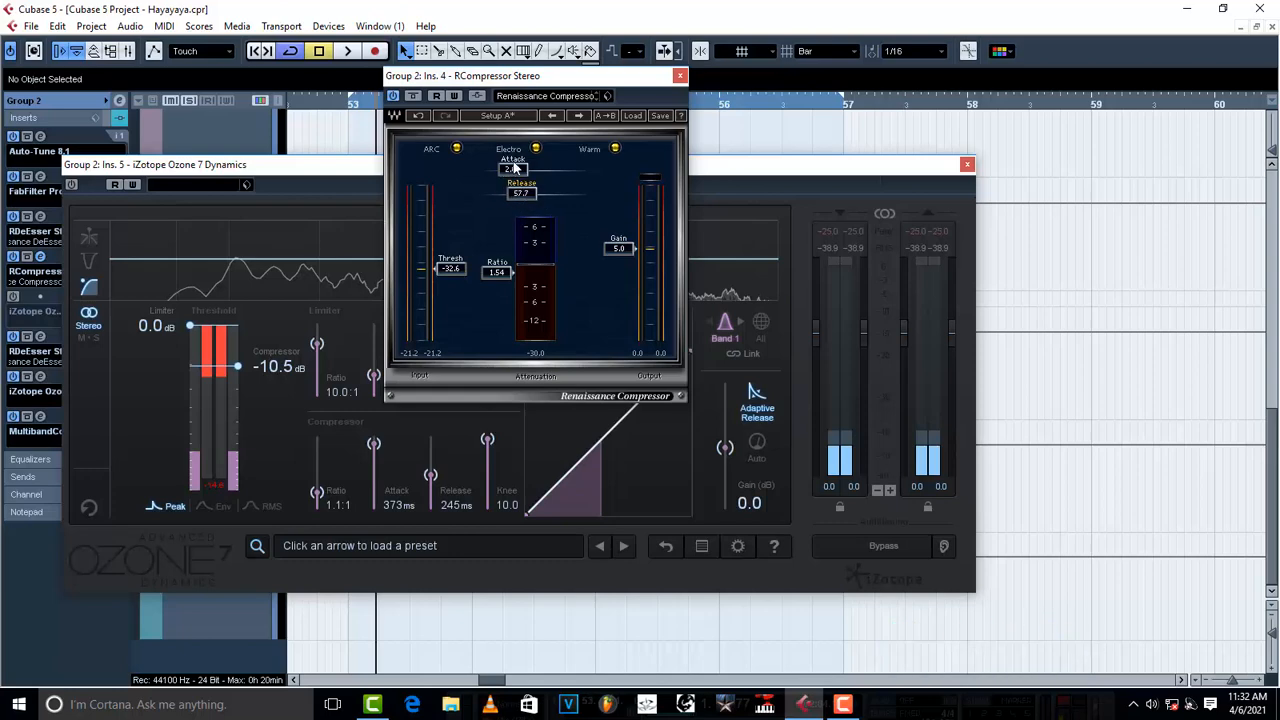
{"action": "left_click_drag", "start_coordinate": [513, 168], "coordinate": [493, 168]}
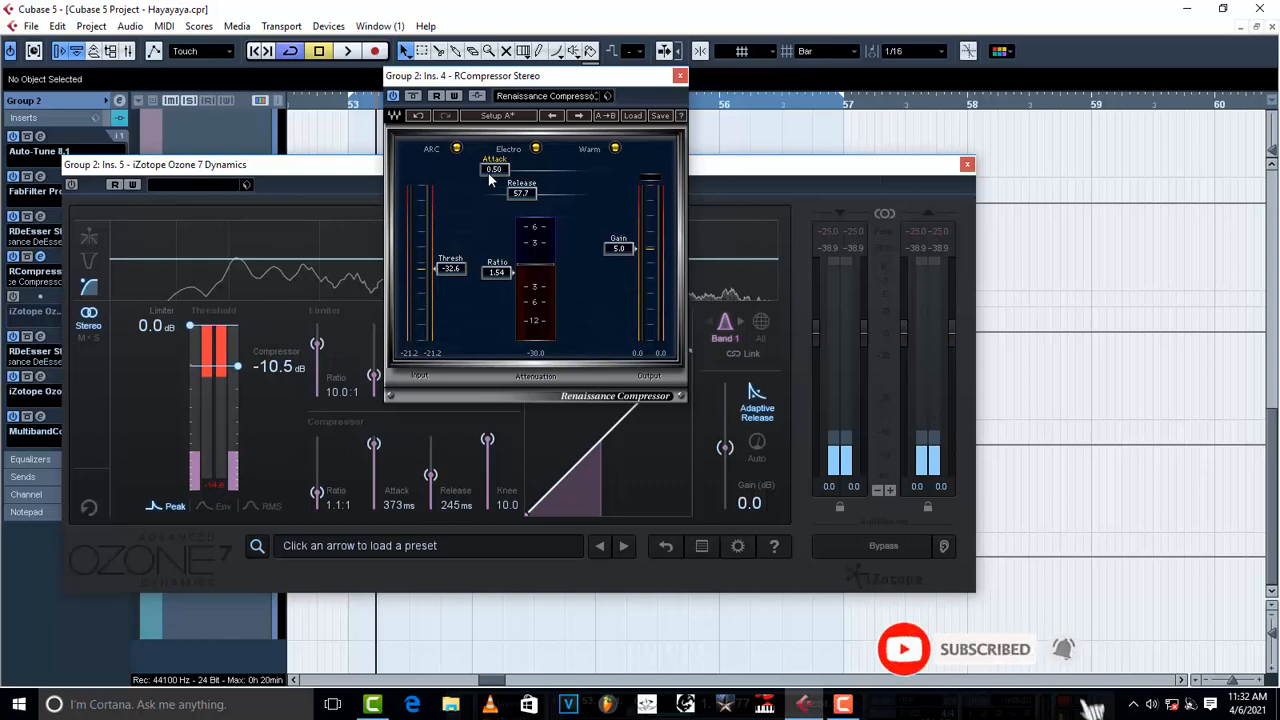
{"action": "left_click_drag", "start_coordinate": [494, 169], "coordinate": [521, 172]}
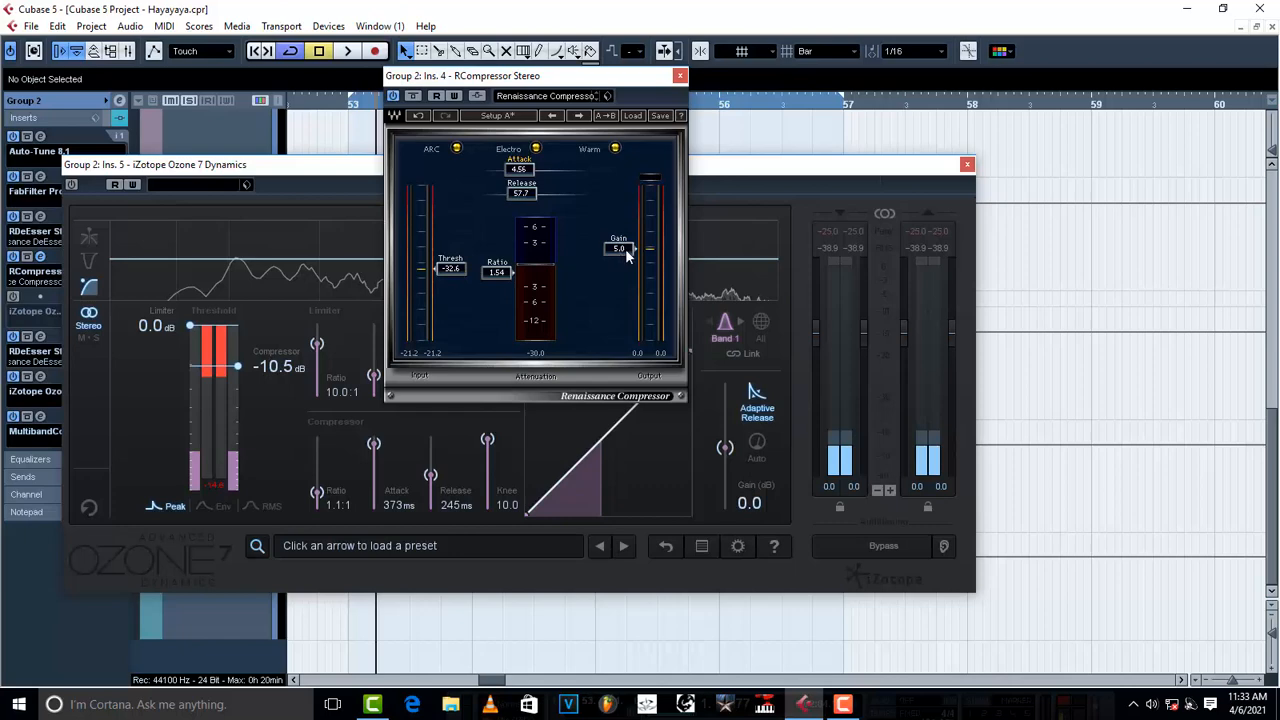
Sweep the RCompressor output gain up and down, and settle it at 5.6
{"action": "left_click_drag", "start_coordinate": [625, 248], "coordinate": [620, 214]}
{"action": "left_click_drag", "start_coordinate": [619, 214], "coordinate": [619, 274]}
{"action": "left_click_drag", "start_coordinate": [626, 277], "coordinate": [626, 247]}
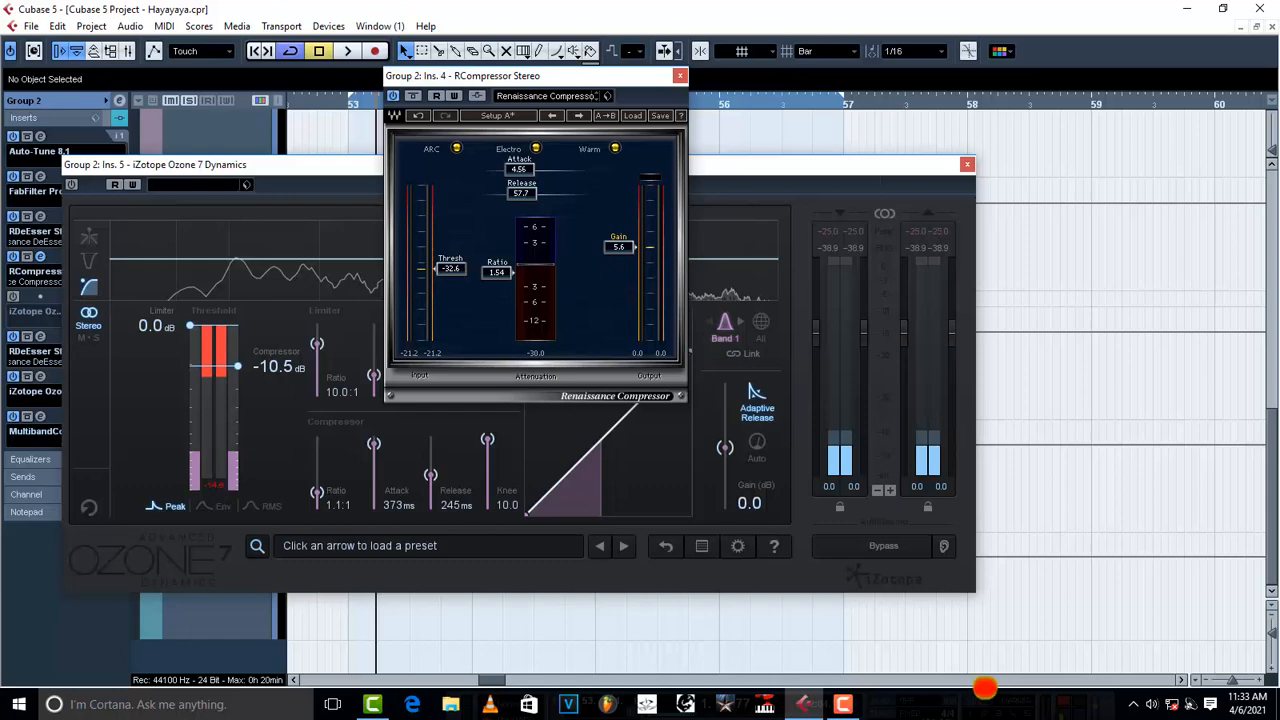